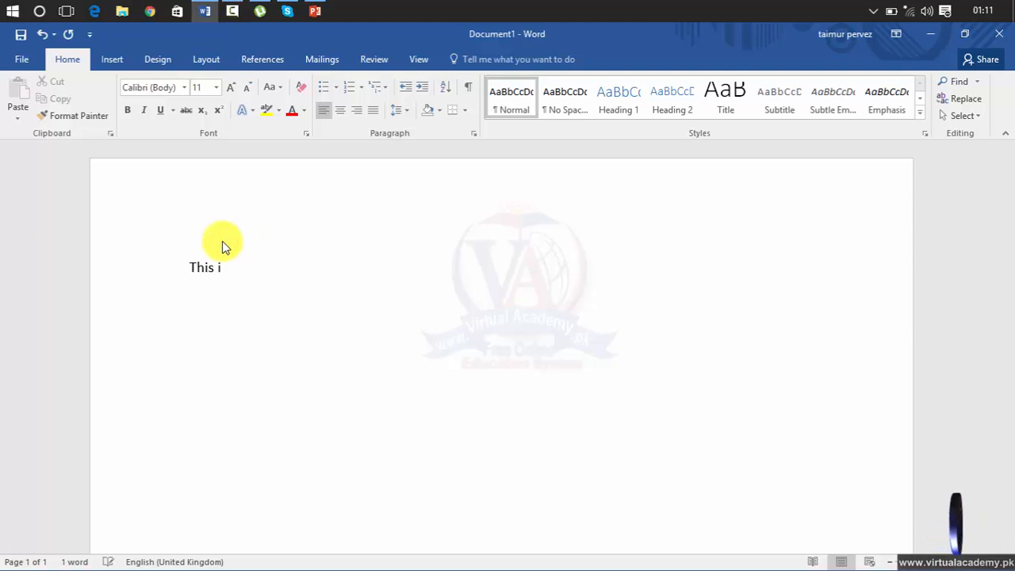
Step: Complete the first line as "This is computer" and write "Microsoft word is the application software" as the next paragraph
text(s computer)
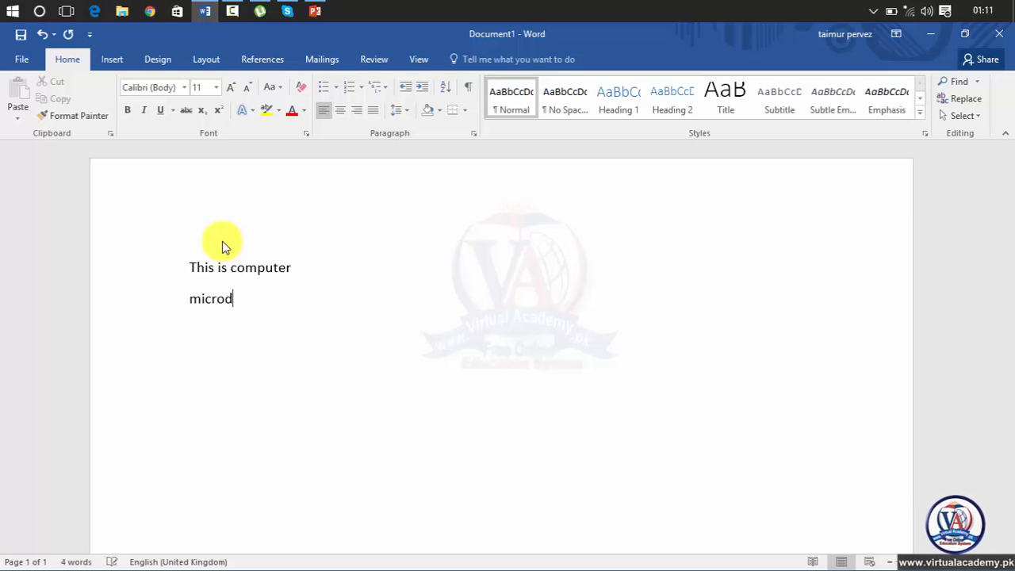
text(t i)
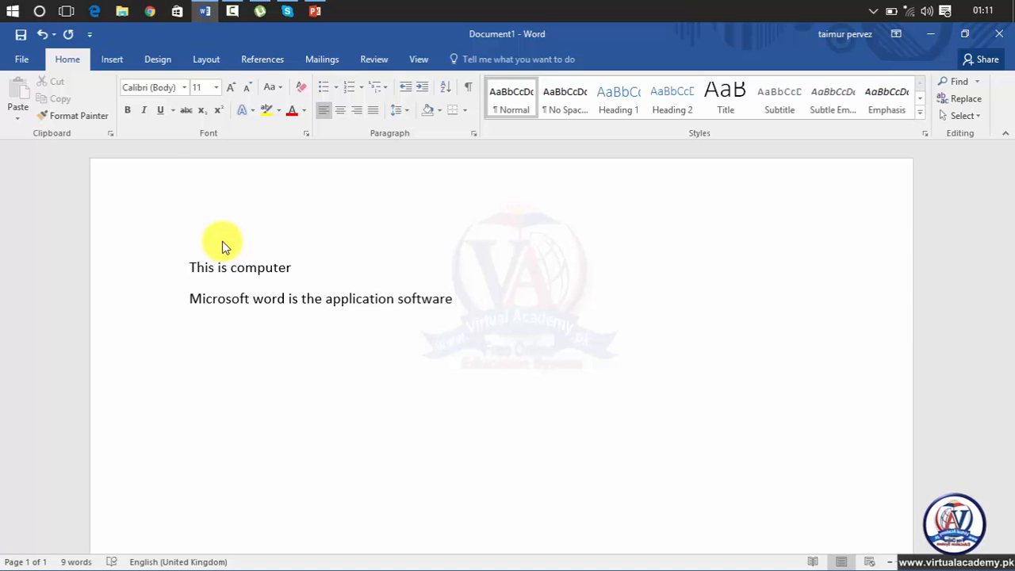
Step: Format the line "This is computer" as bold, italic and underlined
click(277, 247)
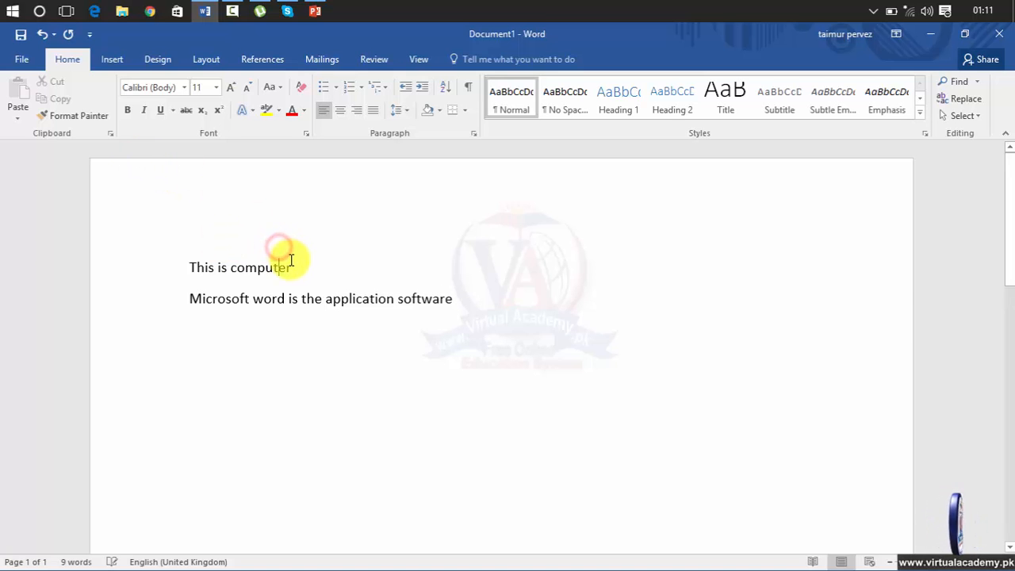
drag(294, 266, 191, 268)
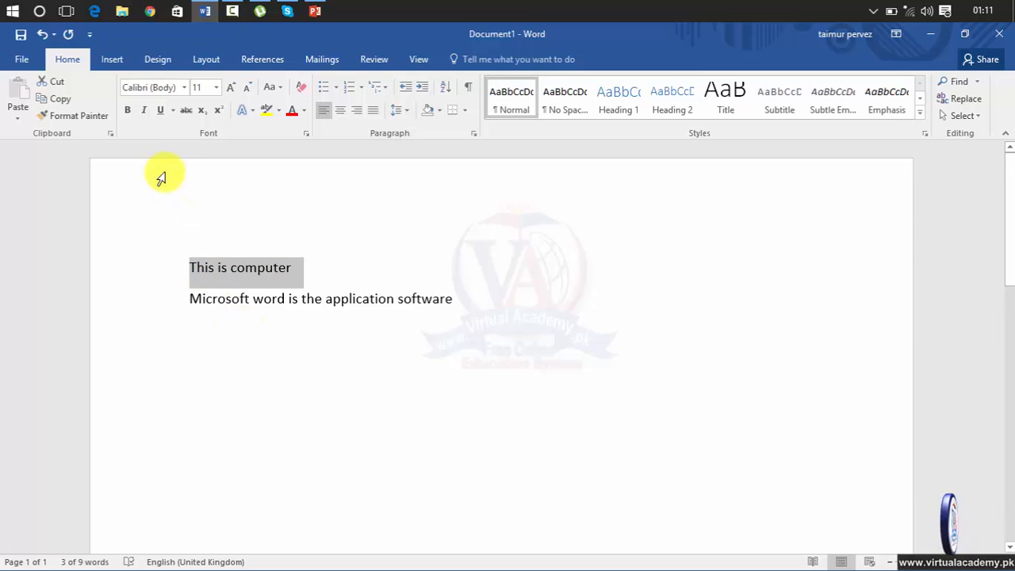
click(130, 112)
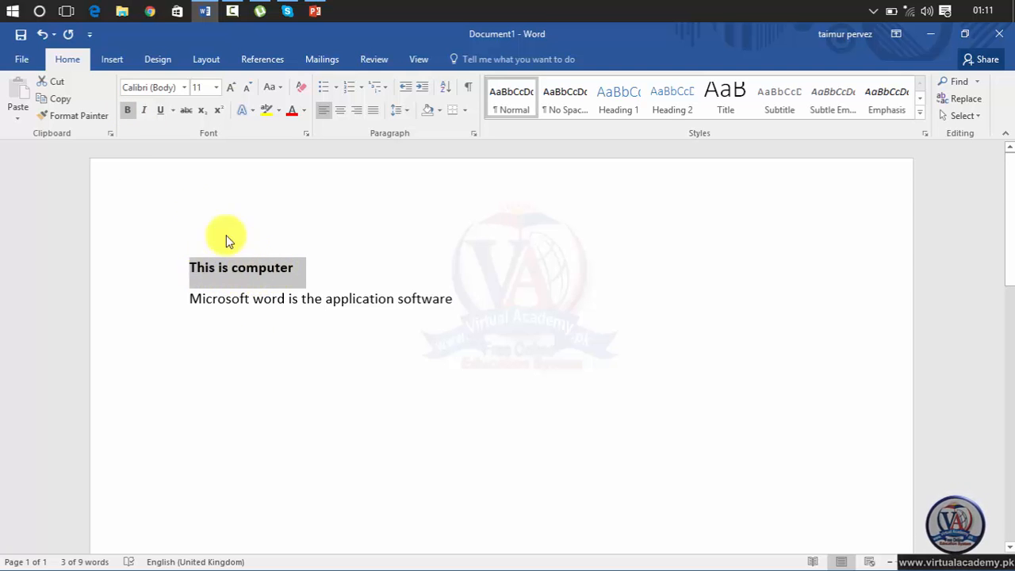
click(145, 112)
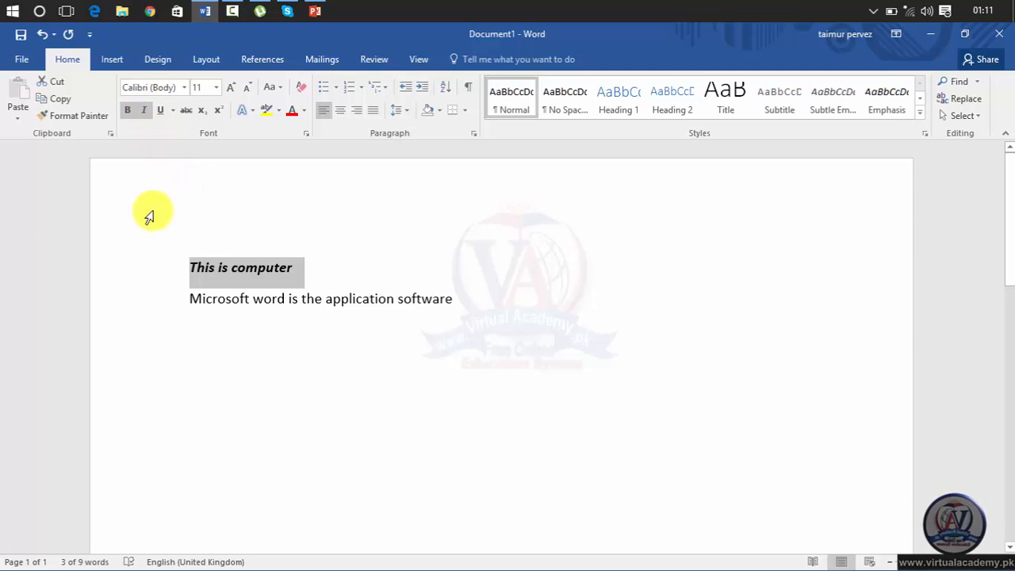
click(161, 111)
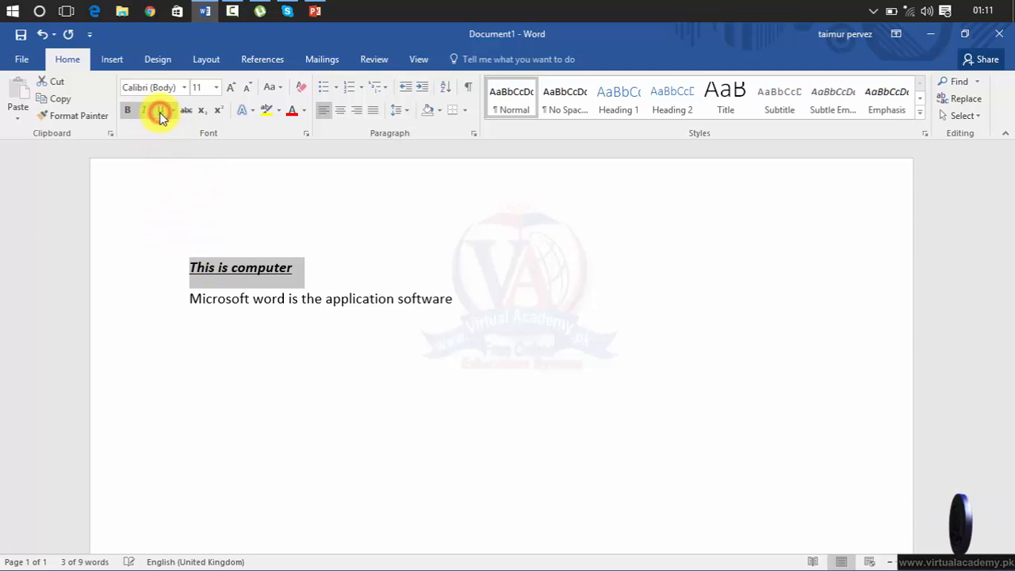
click(249, 353)
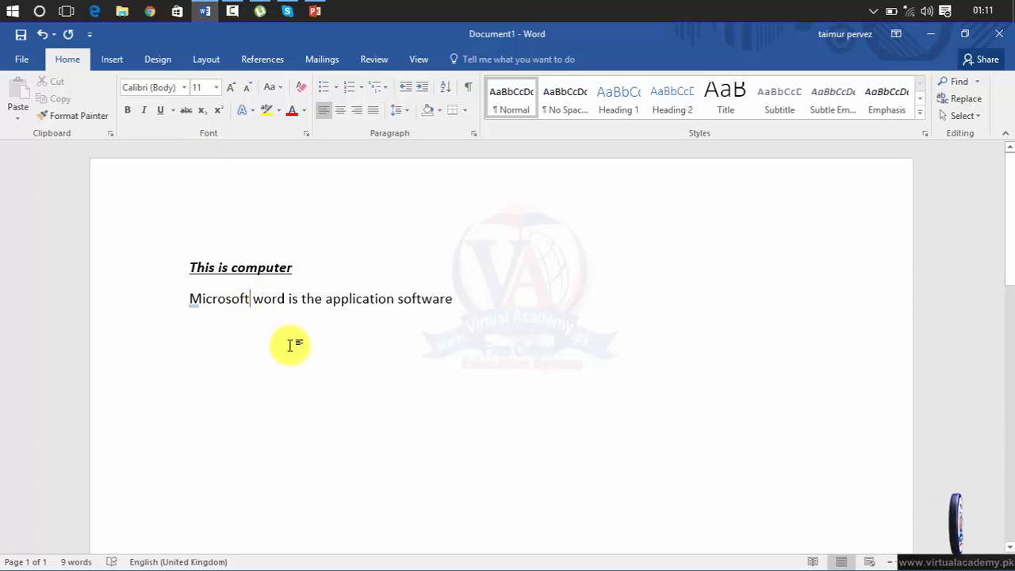
Step: Remove the underline, italic and bold formatting from the whole line "This is computer"
click(266, 268)
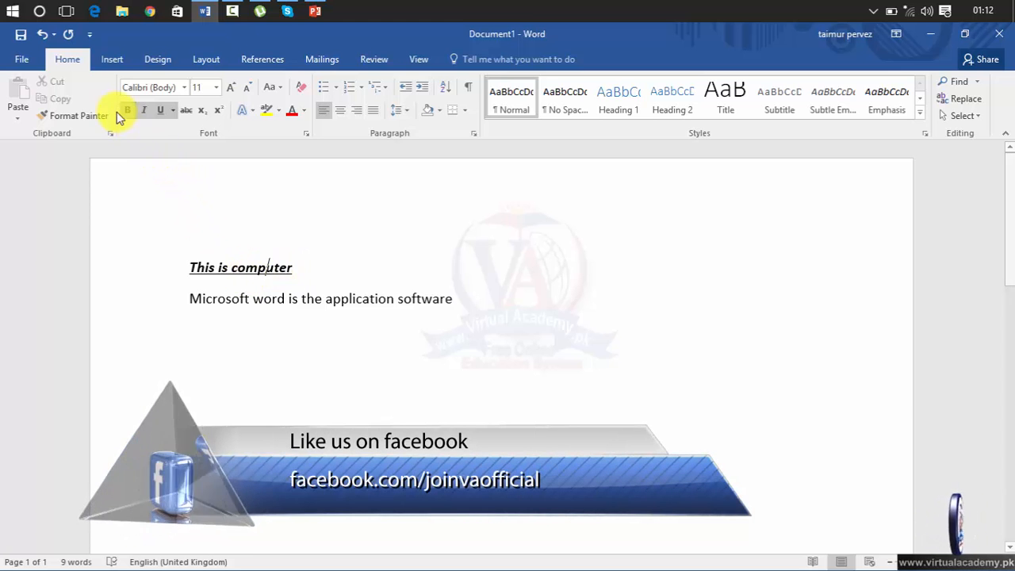
click(163, 115)
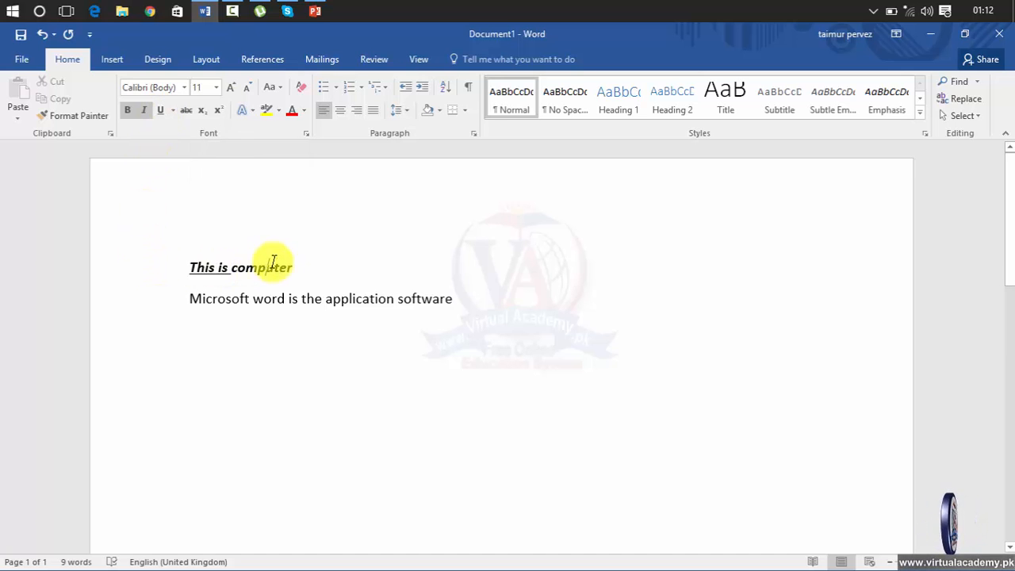
drag(295, 268, 185, 266)
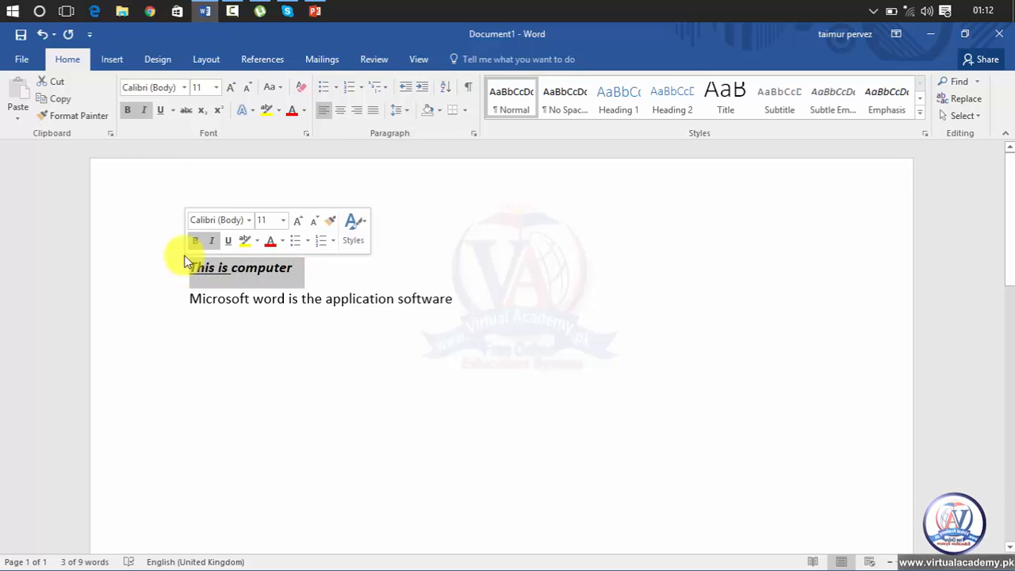
click(160, 112)
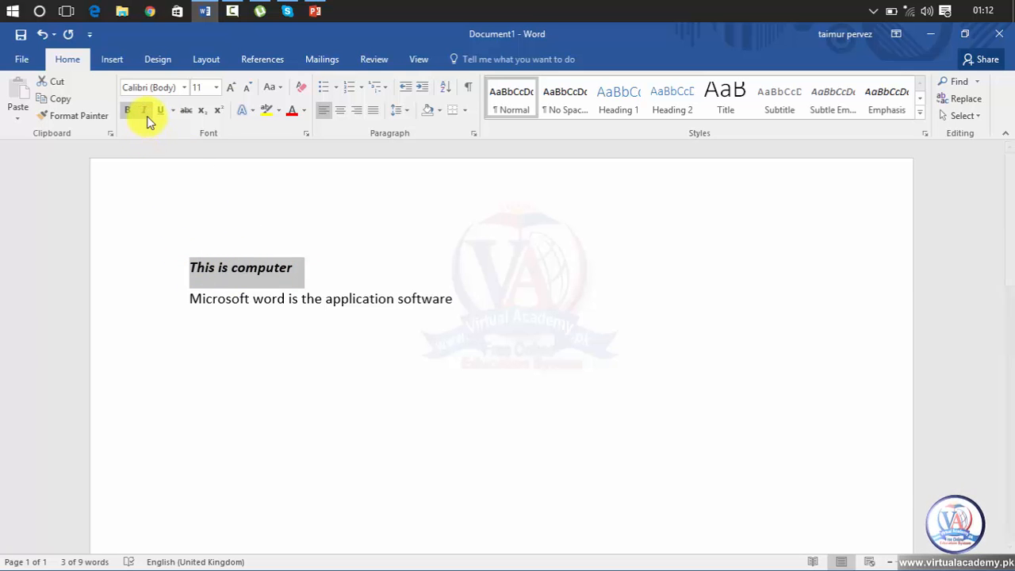
click(144, 113)
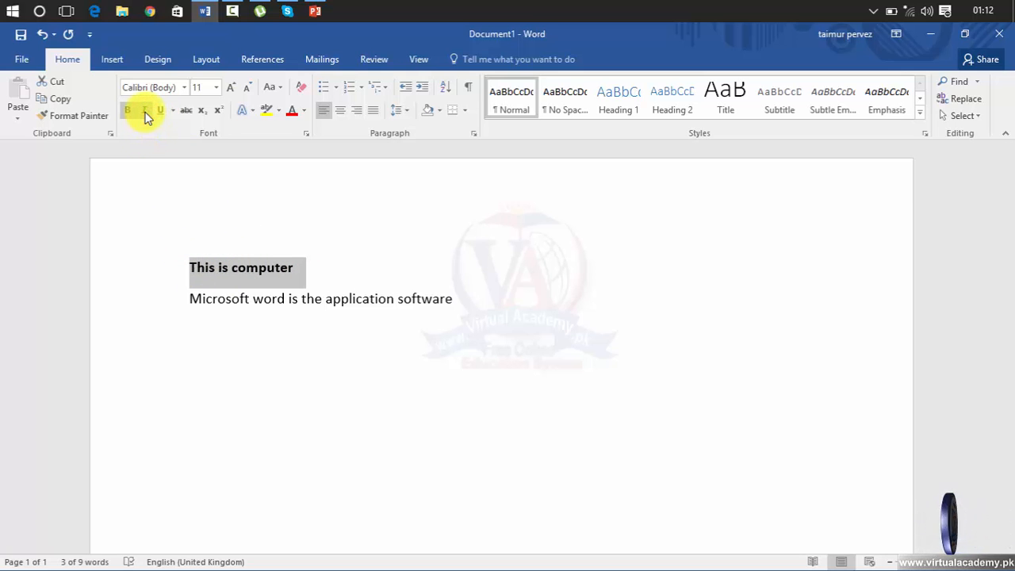
click(128, 112)
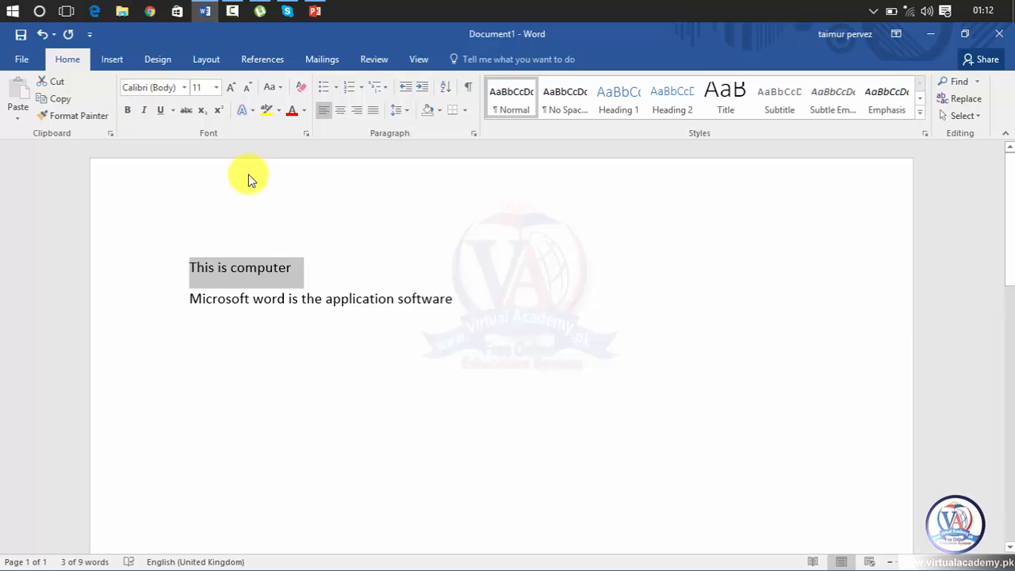
Step: Apply a double underline to "This is computer" and replace it with the dash-dot underline style
click(174, 111)
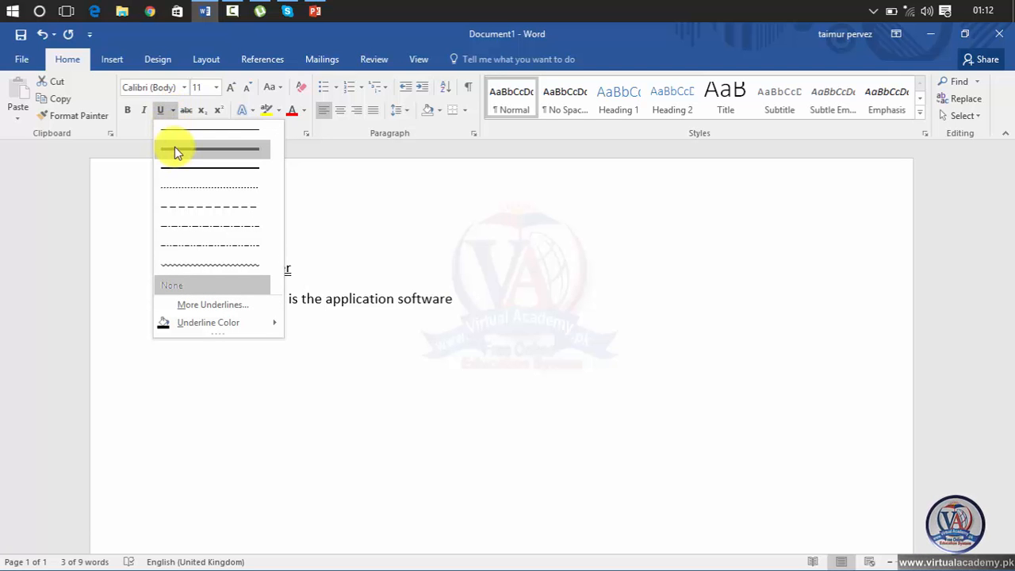
click(174, 147)
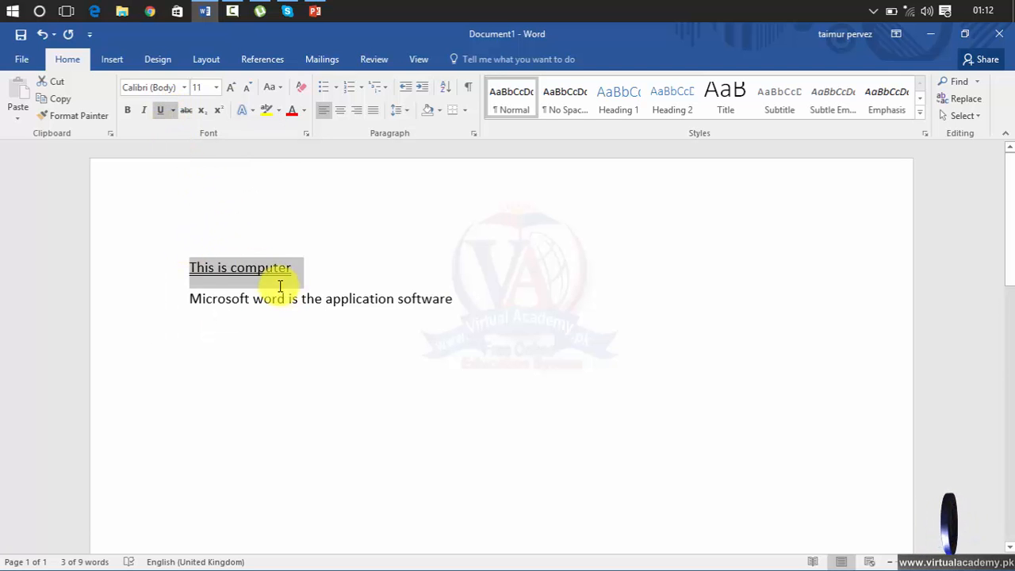
click(175, 117)
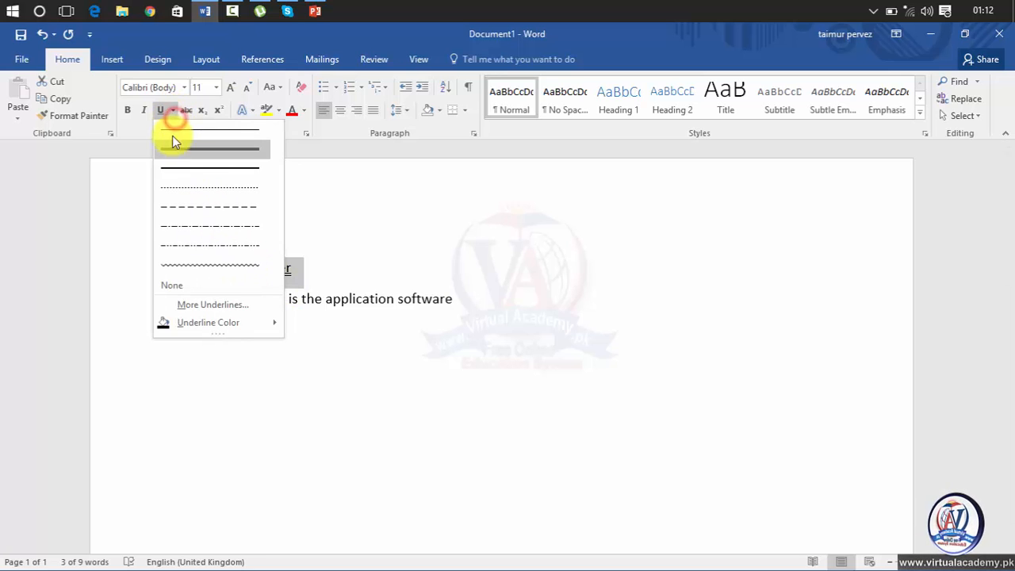
click(184, 231)
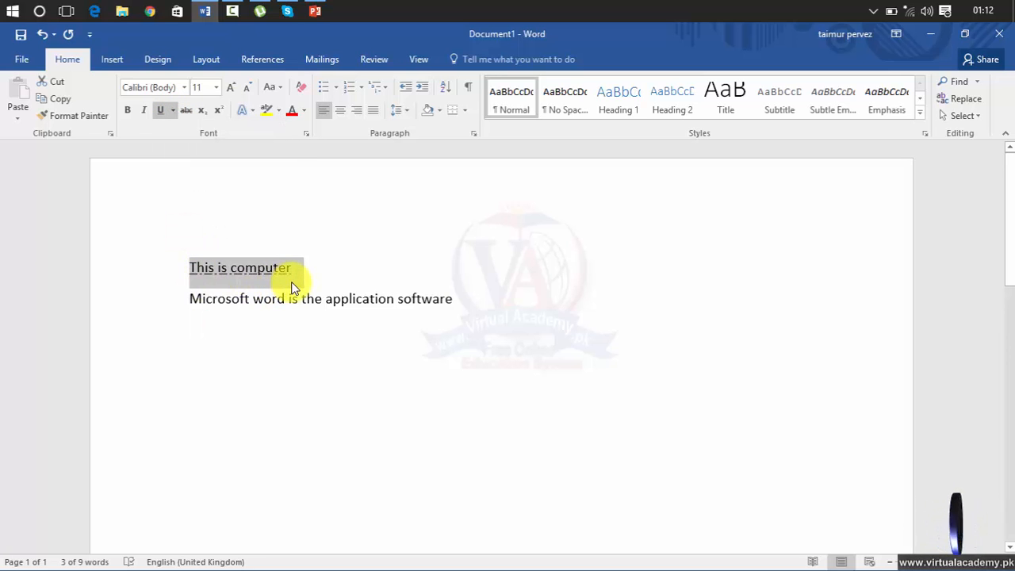
Step: Open the detailed font settings for "This is computer" and examine the basic font options and the advanced character spacing options
click(174, 111)
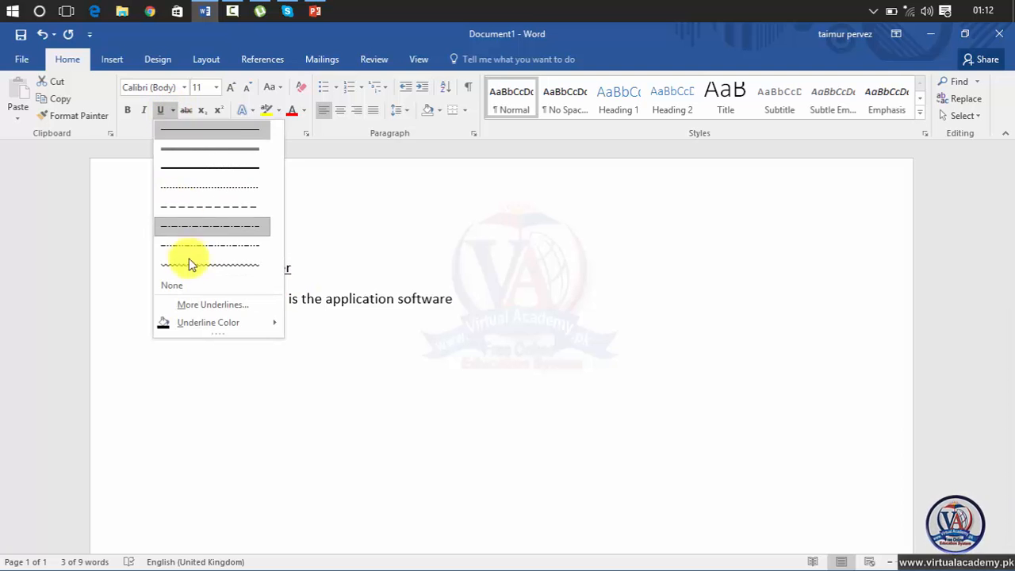
click(192, 305)
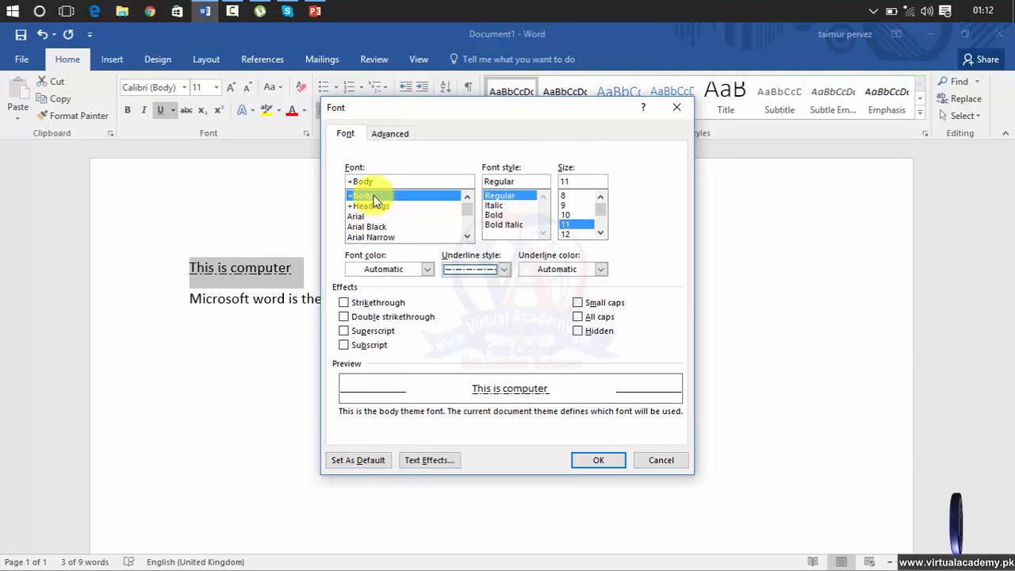
click(409, 112)
drag(409, 112, 530, 124)
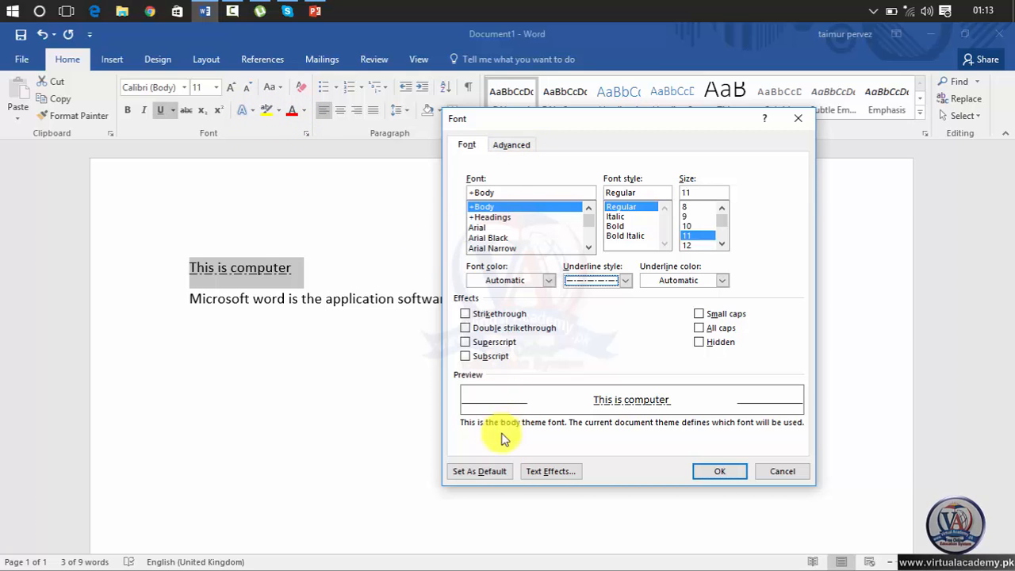
click(512, 146)
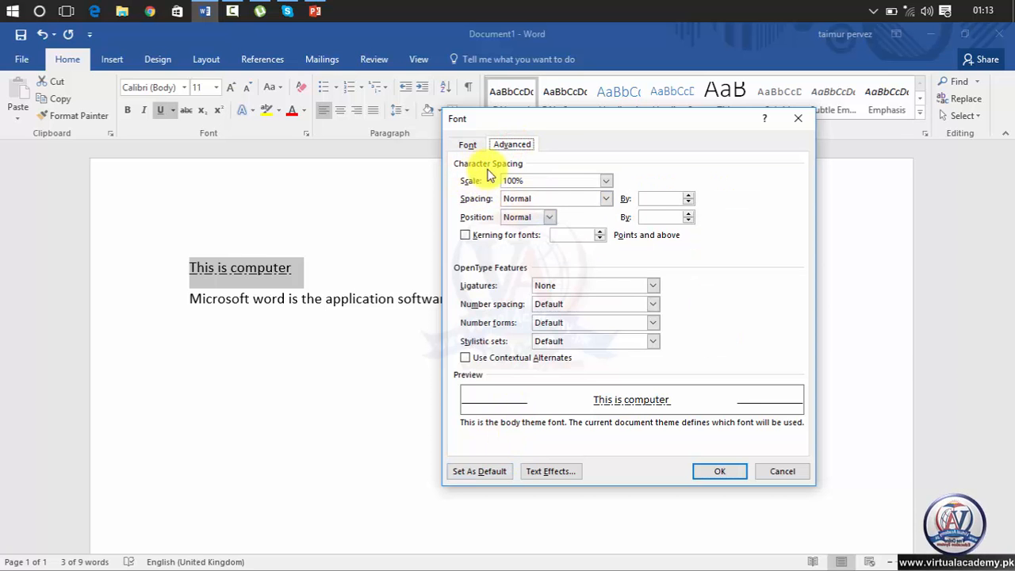
drag(578, 126, 663, 152)
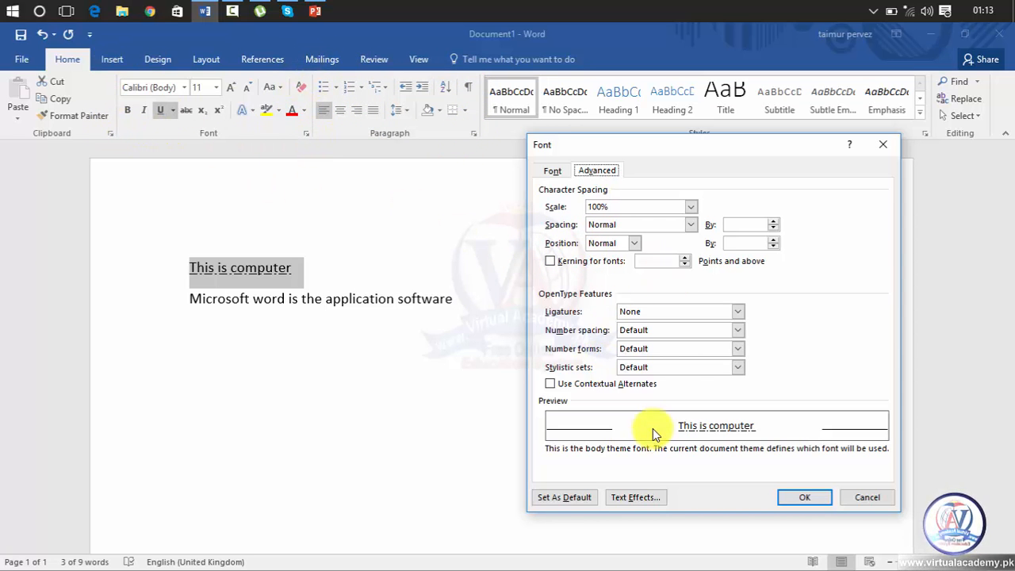
click(552, 174)
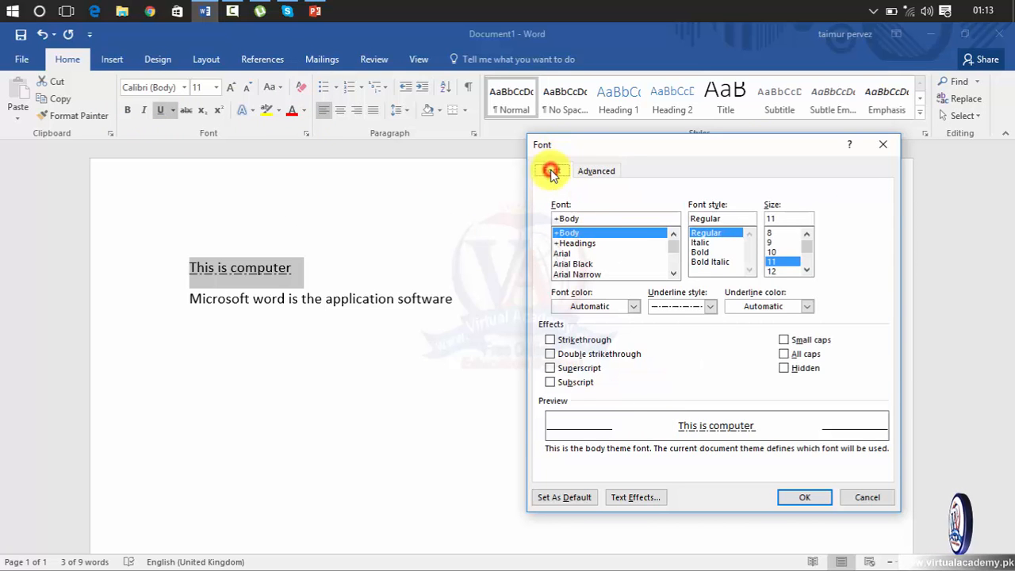
Step: Look through the underline styles and set the underline color of "This is computer" to the dark blue-gray theme color
click(713, 308)
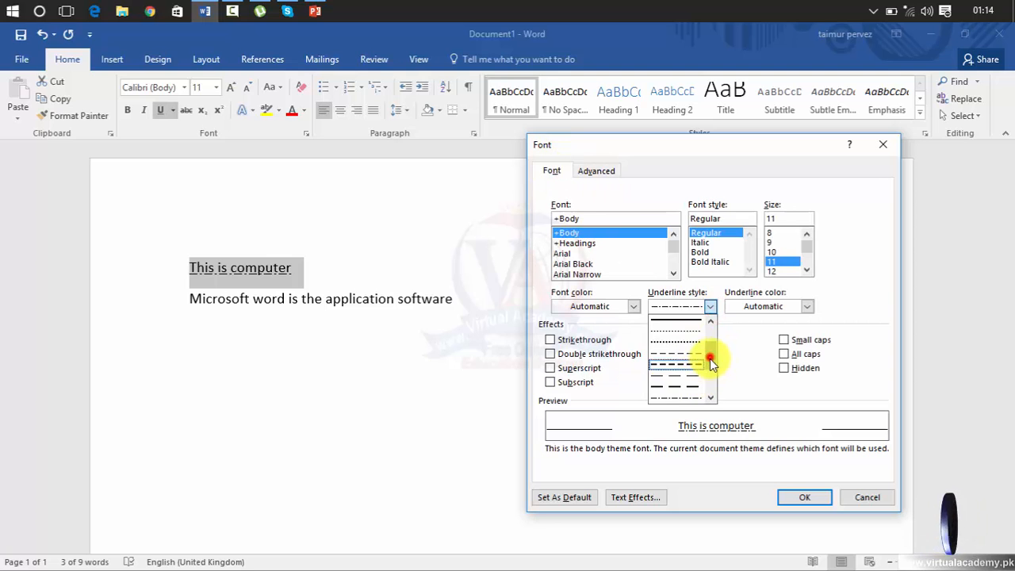
drag(709, 358, 716, 329)
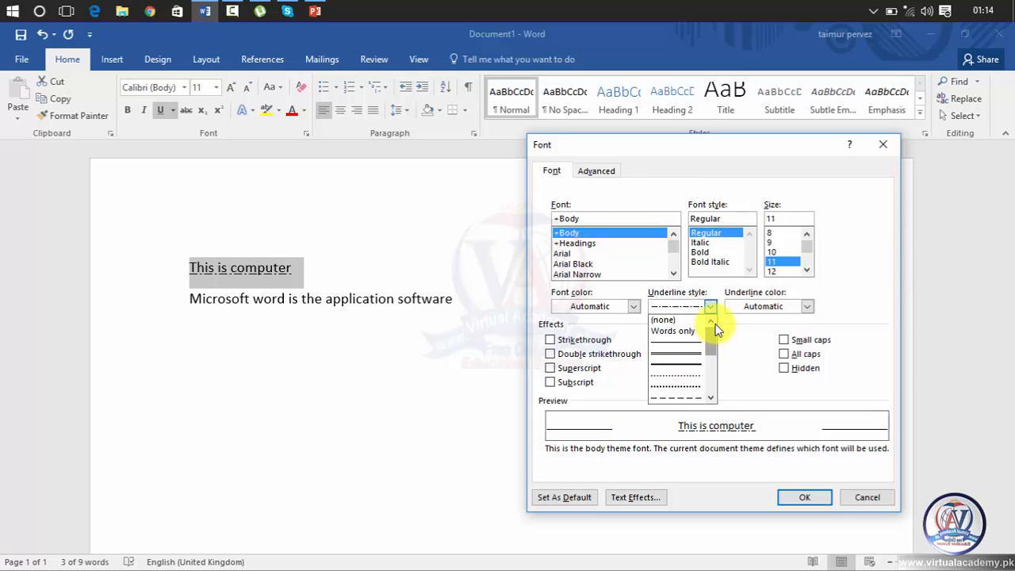
click(807, 306)
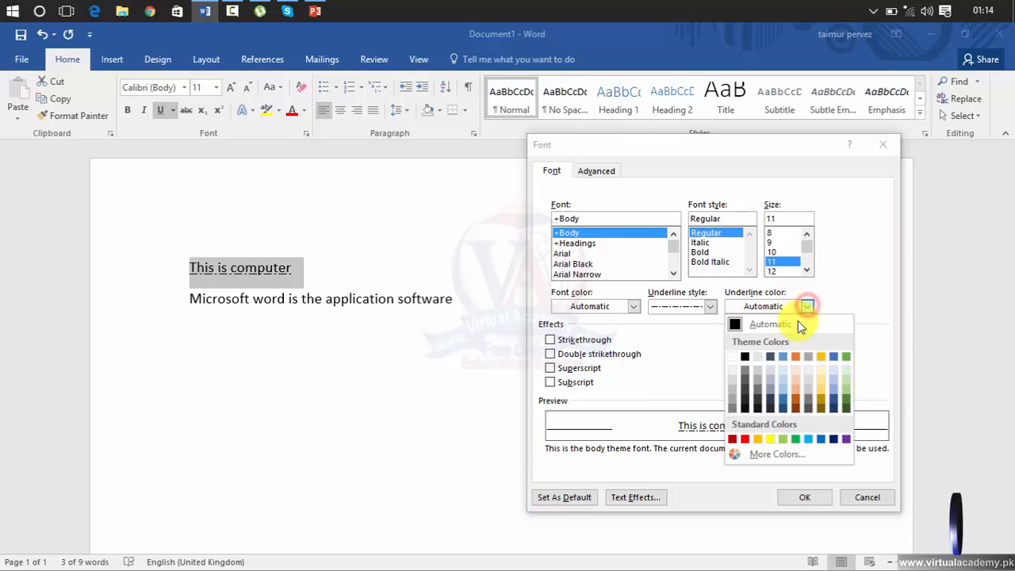
click(771, 357)
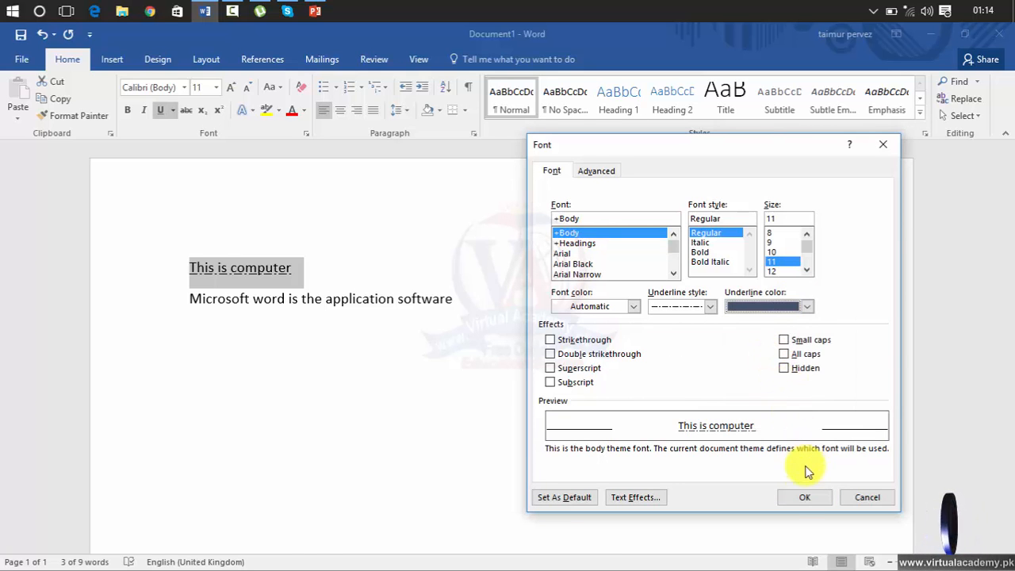
click(802, 497)
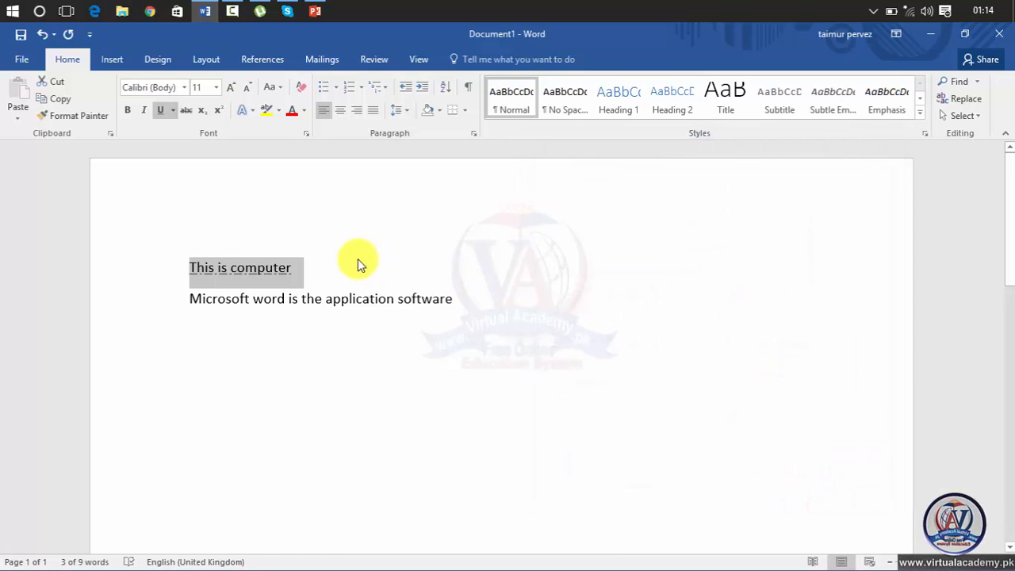
Step: Remove the dash-dot underline from the line "This is computer"
click(305, 274)
drag(305, 273, 194, 267)
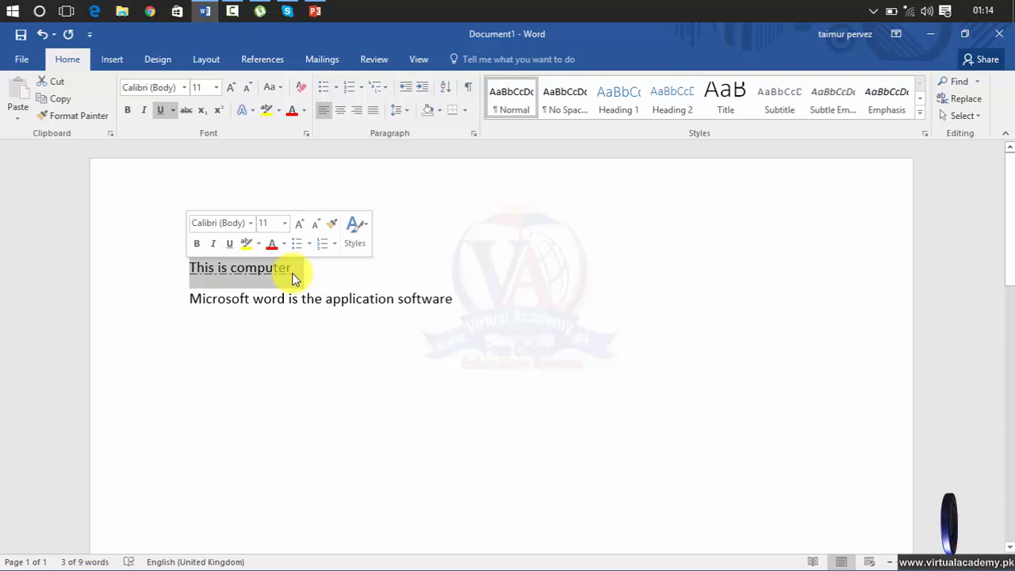
click(331, 282)
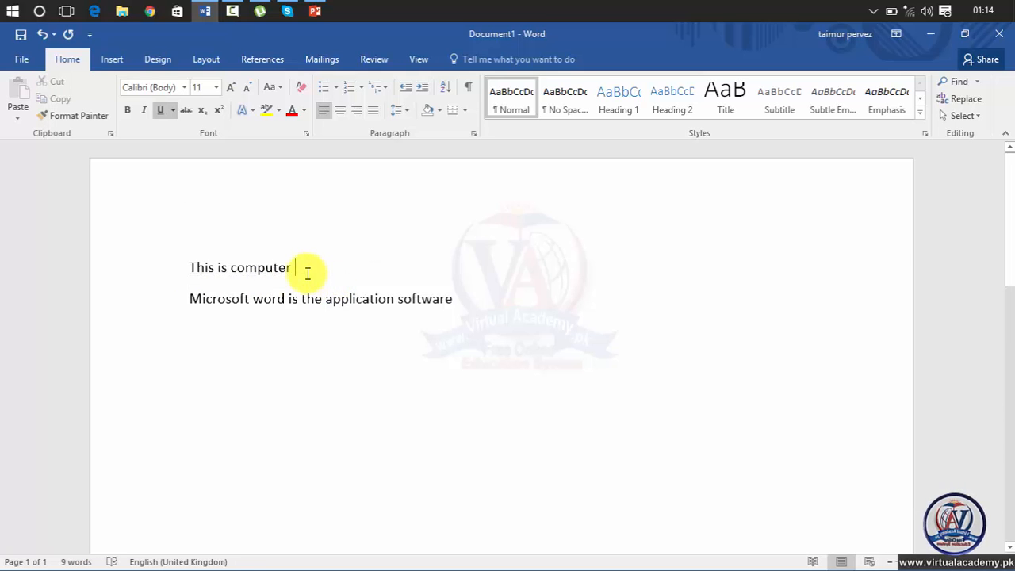
drag(298, 269, 176, 262)
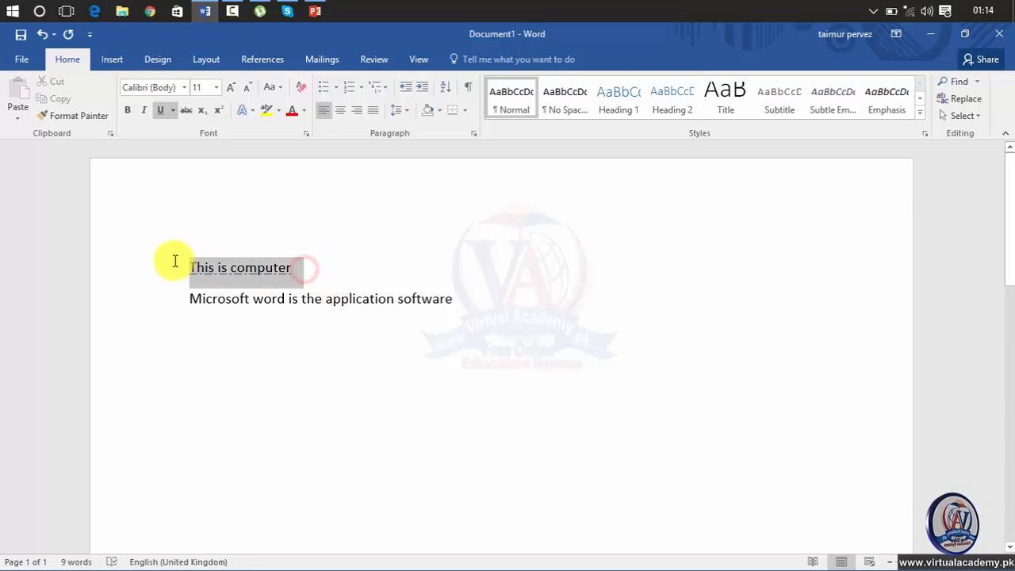
click(163, 113)
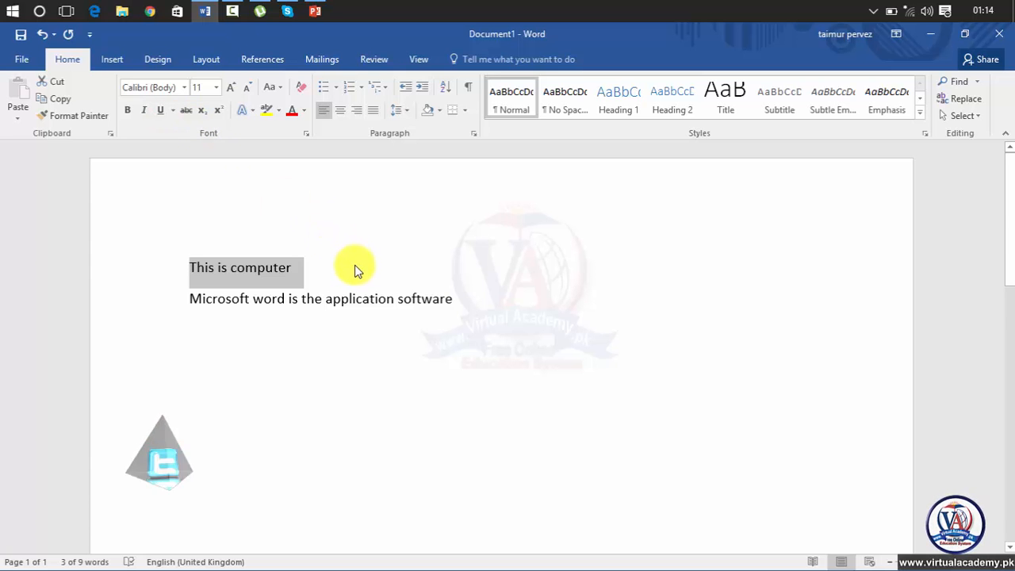
Step: Apply strikethrough to "This is computer" and remove it again
click(188, 114)
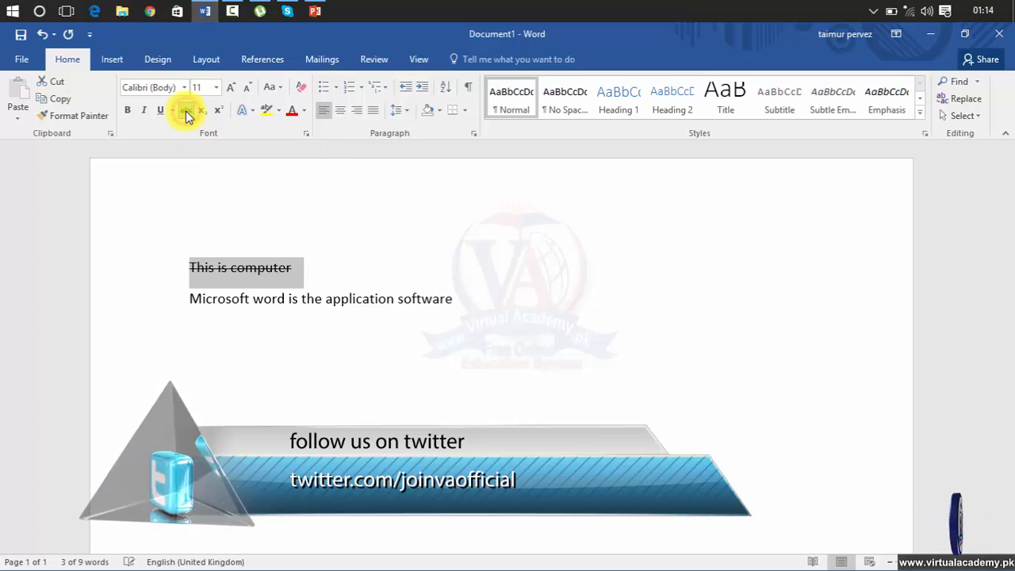
click(187, 114)
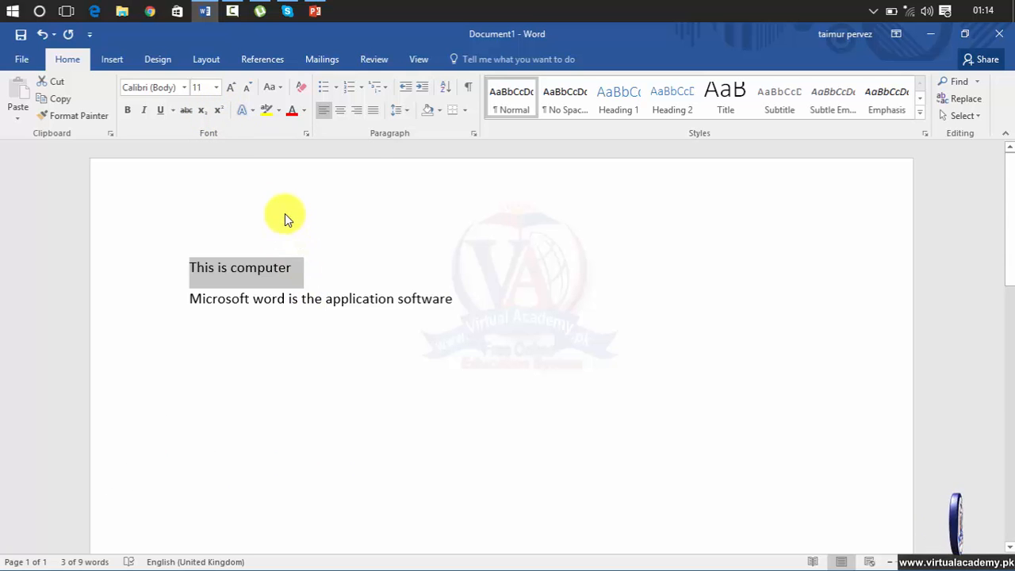
Step: Add "x2" after "This is computer" and make its 2 superscript
click(321, 278)
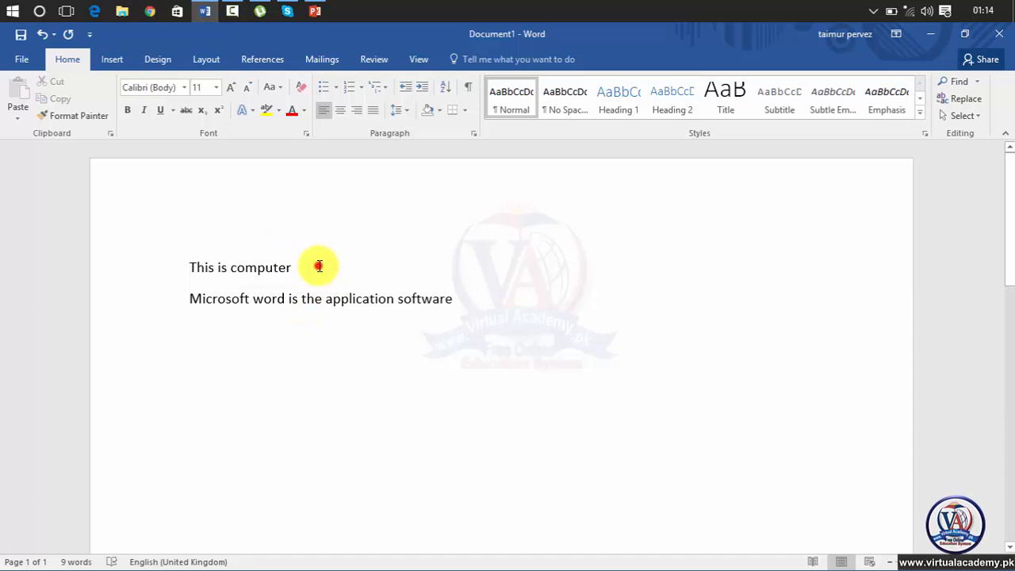
text(x2)
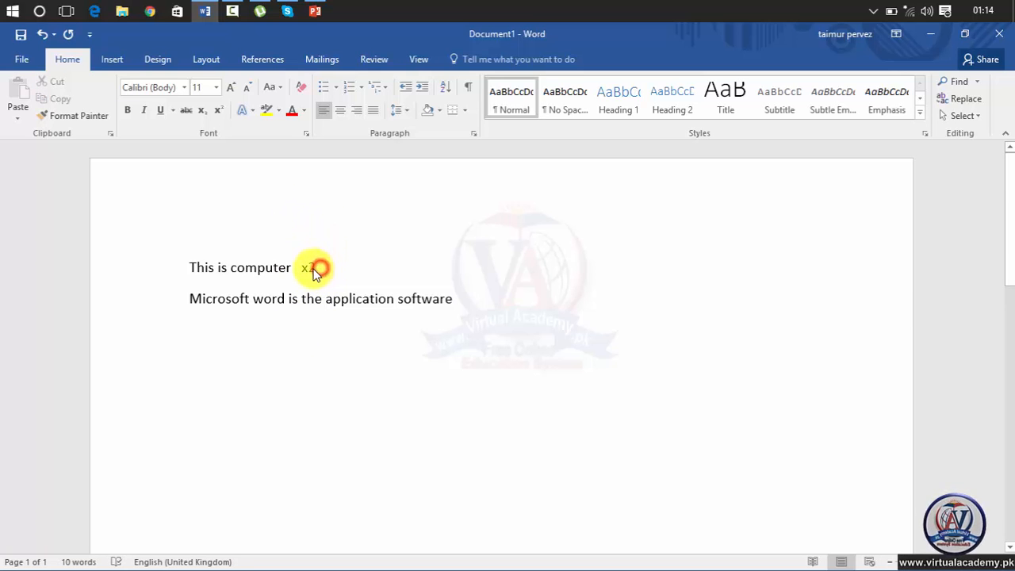
double_click(311, 272)
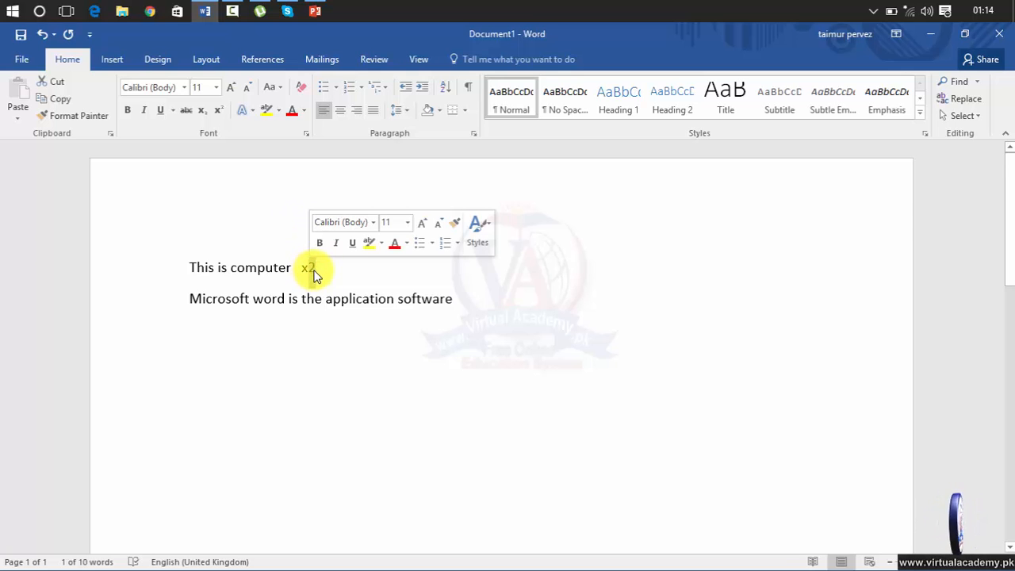
click(219, 111)
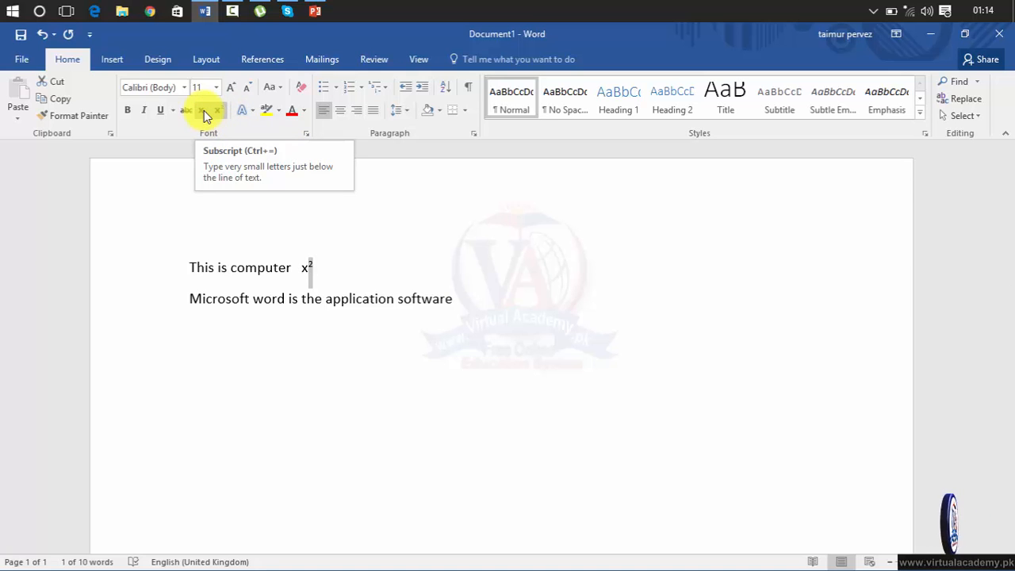
Step: Change the 2 in "x2" to subscript
click(204, 110)
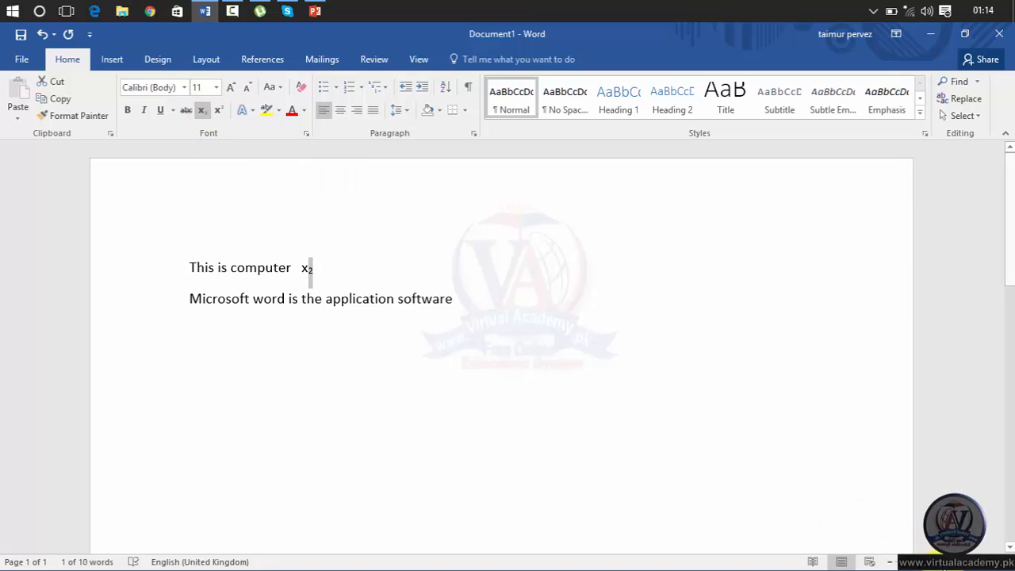
click(978, 562)
click(978, 562)
click(979, 562)
click(978, 562)
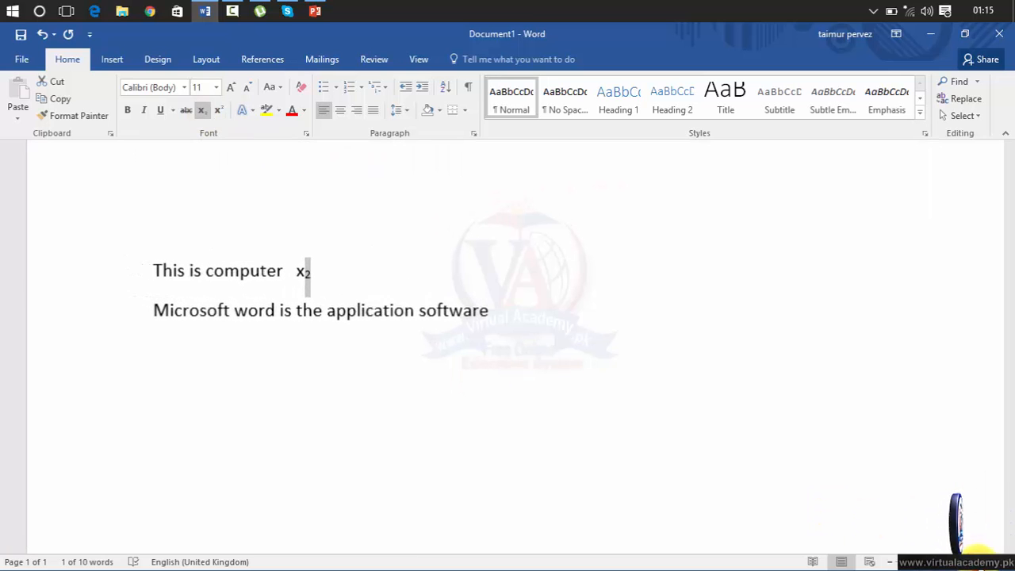
click(978, 562)
click(979, 562)
click(979, 562)
click(349, 289)
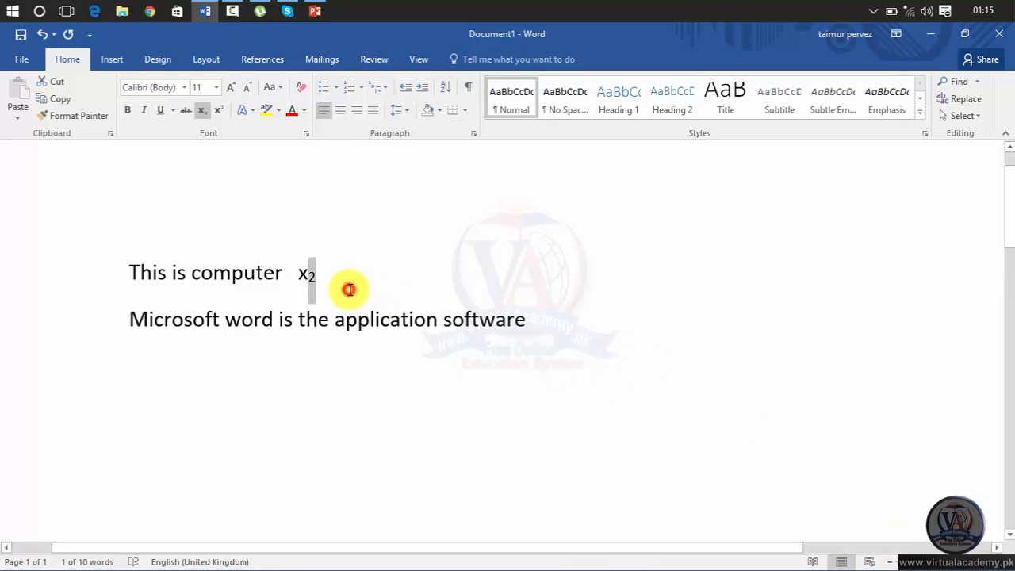
drag(332, 283, 315, 281)
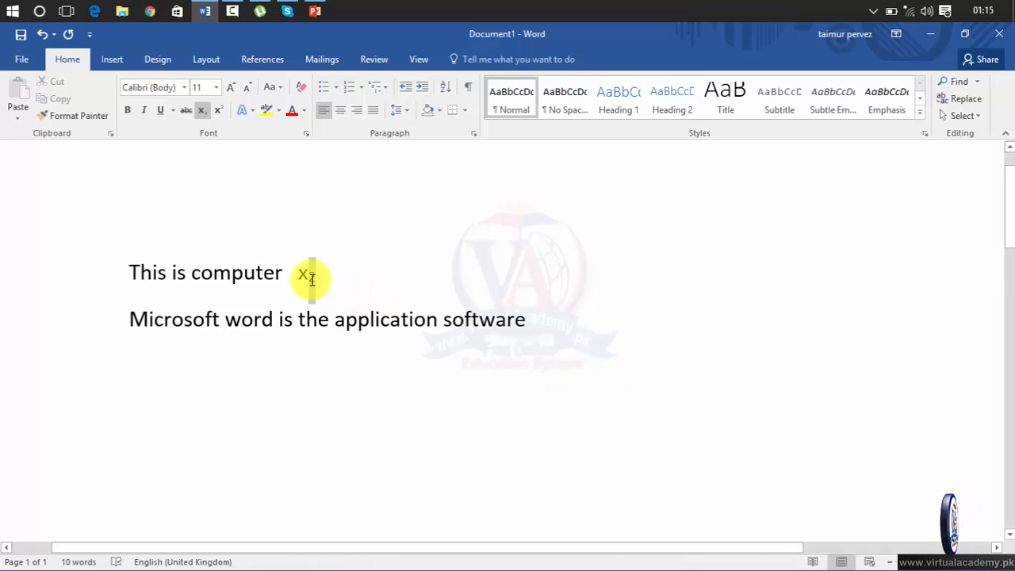
click(202, 113)
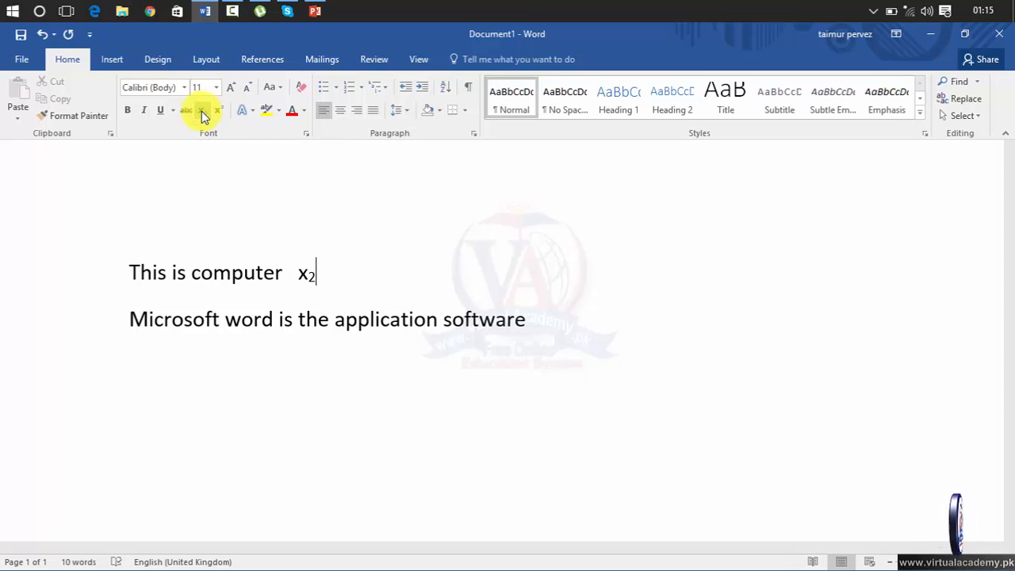
Step: Make the 2 in "x2" superscript again, and return it to normal text
drag(326, 274, 297, 270)
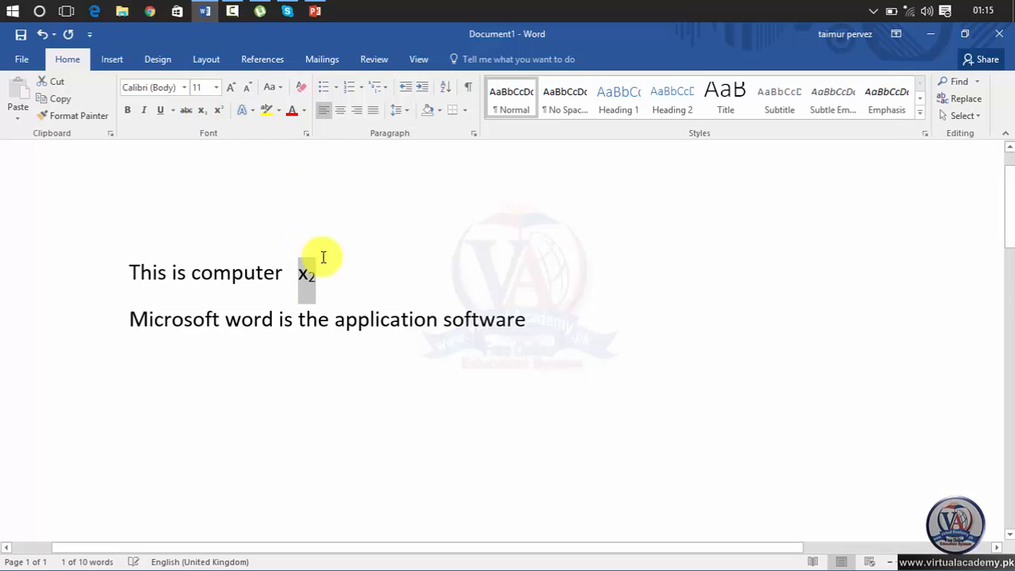
click(319, 271)
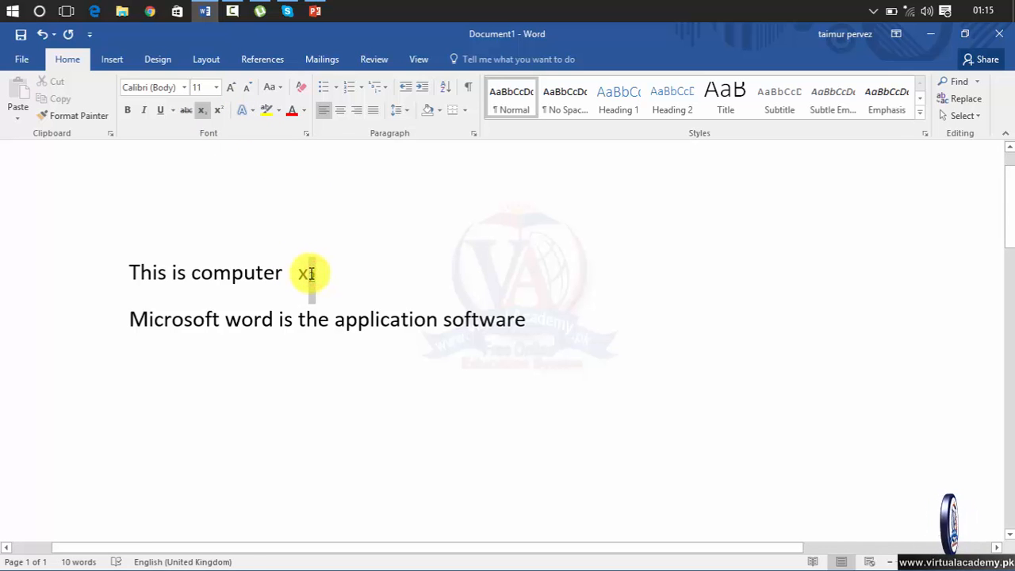
click(222, 112)
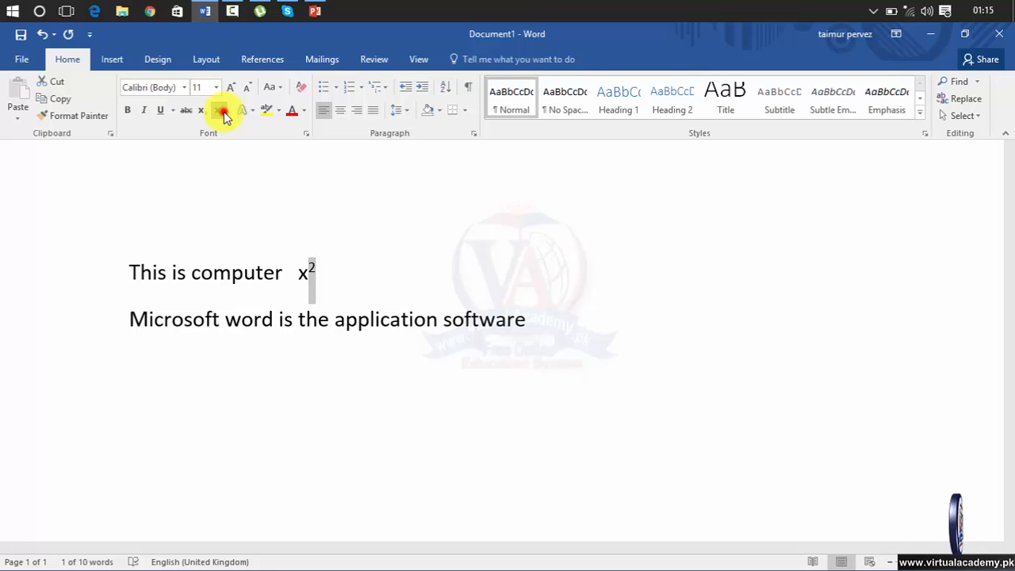
click(340, 265)
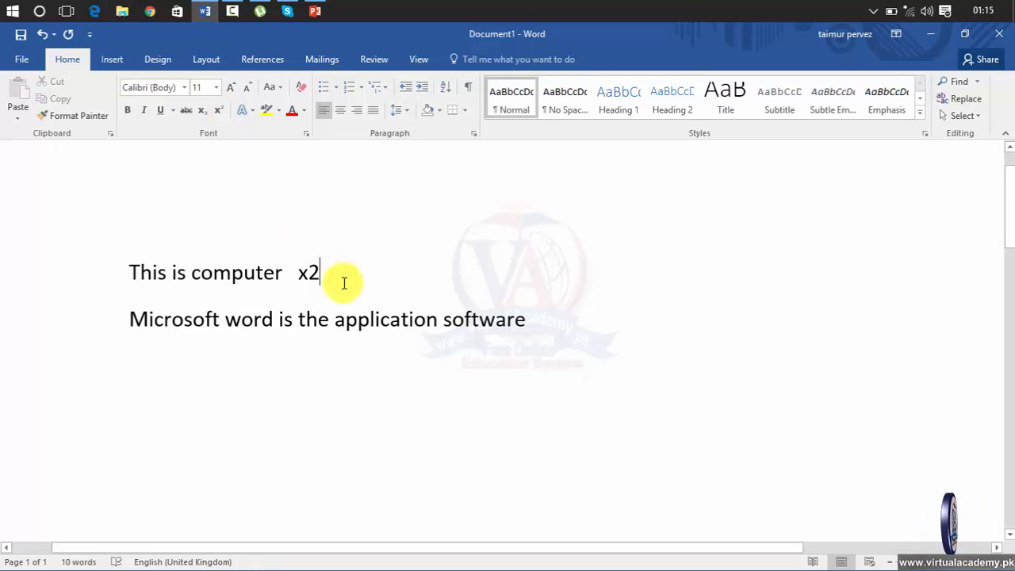
drag(328, 283, 299, 281)
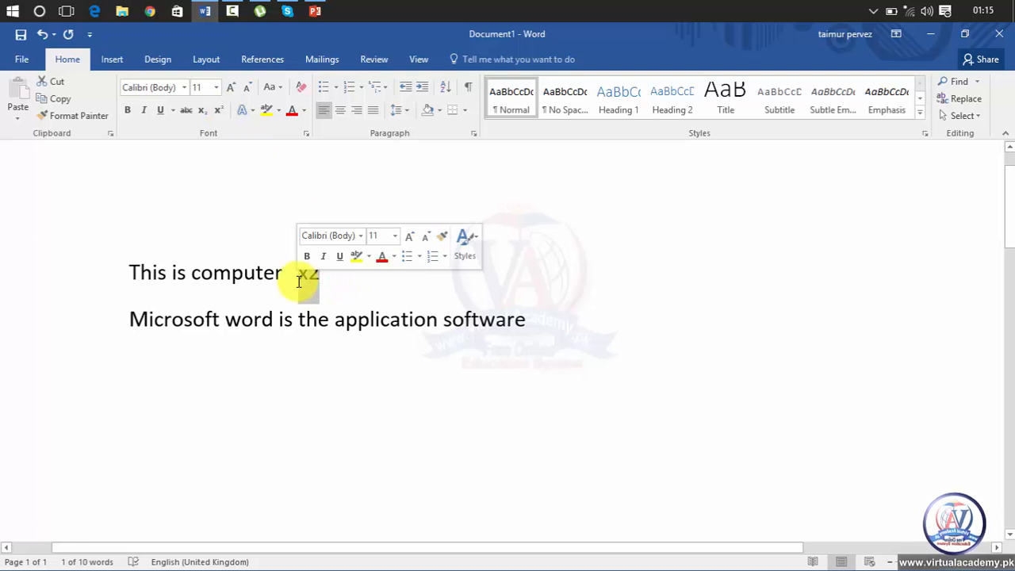
click(327, 288)
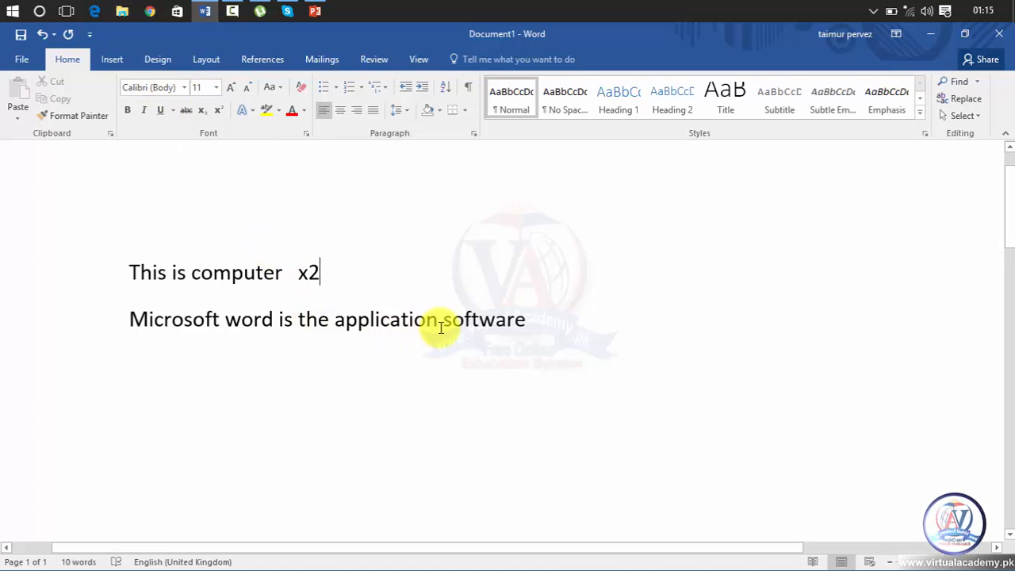
Step: Look through the available fonts and set the word "software" in the second line to Arial Black
drag(442, 318, 536, 324)
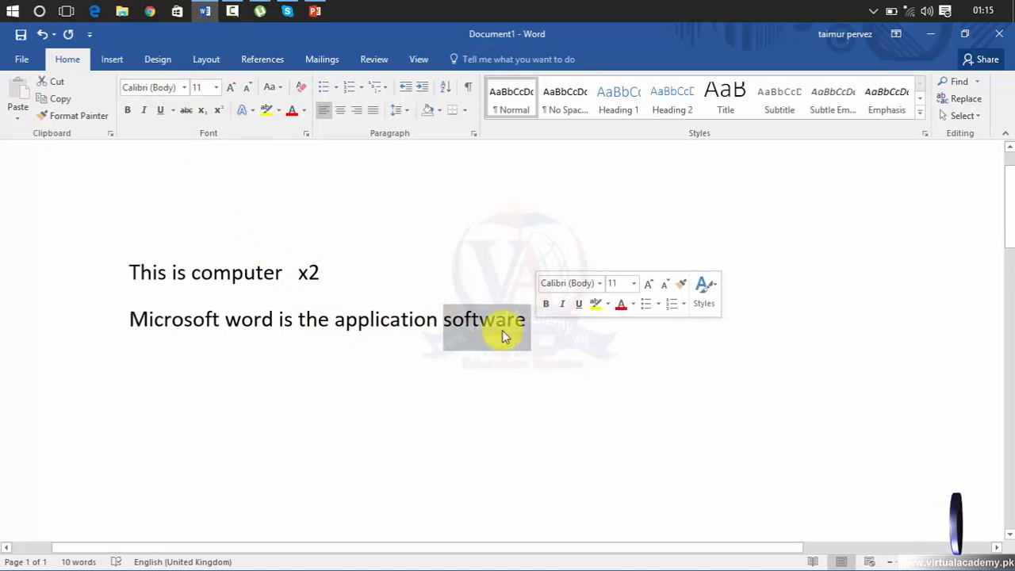
click(184, 88)
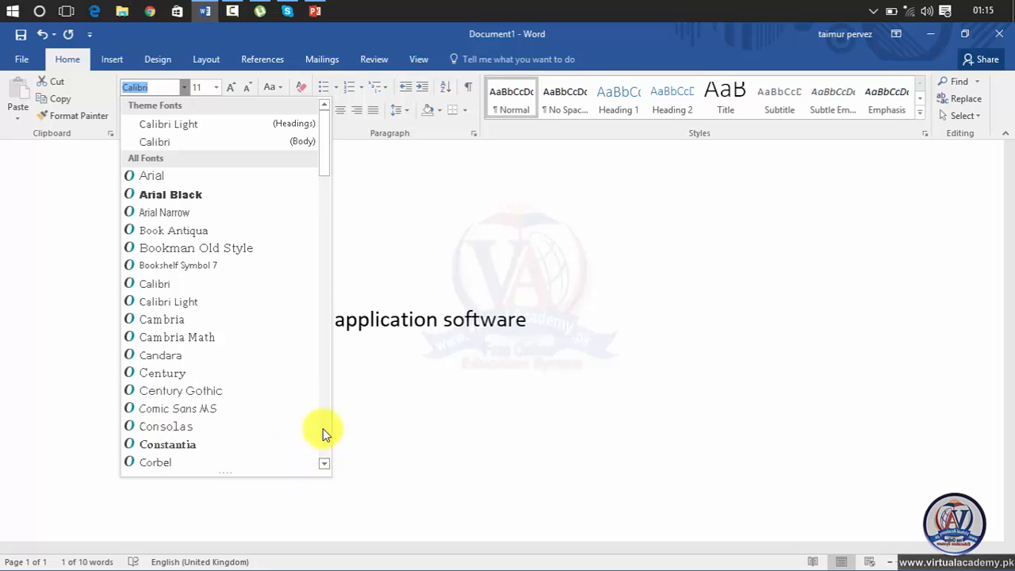
click(324, 465)
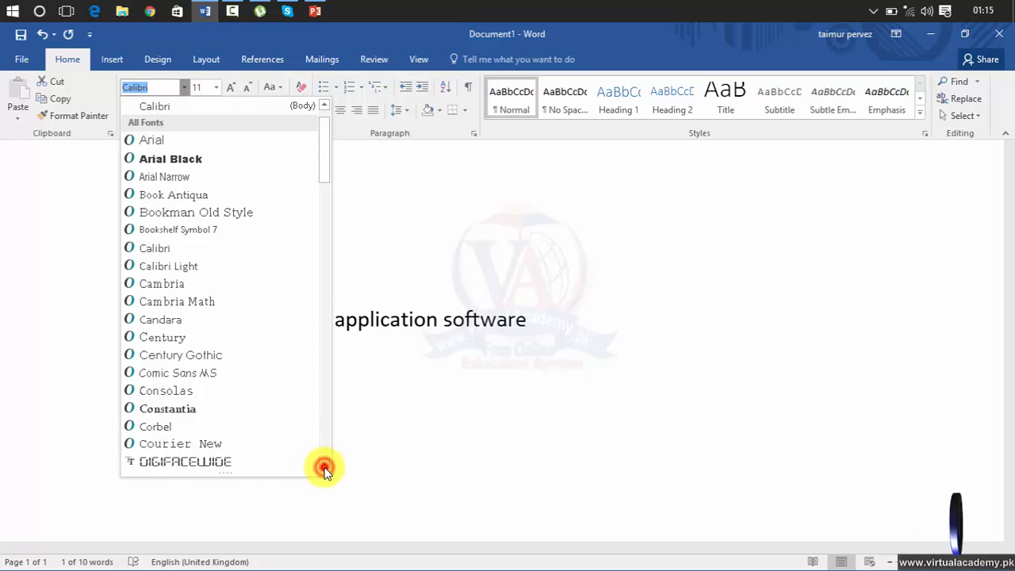
drag(325, 468, 324, 468)
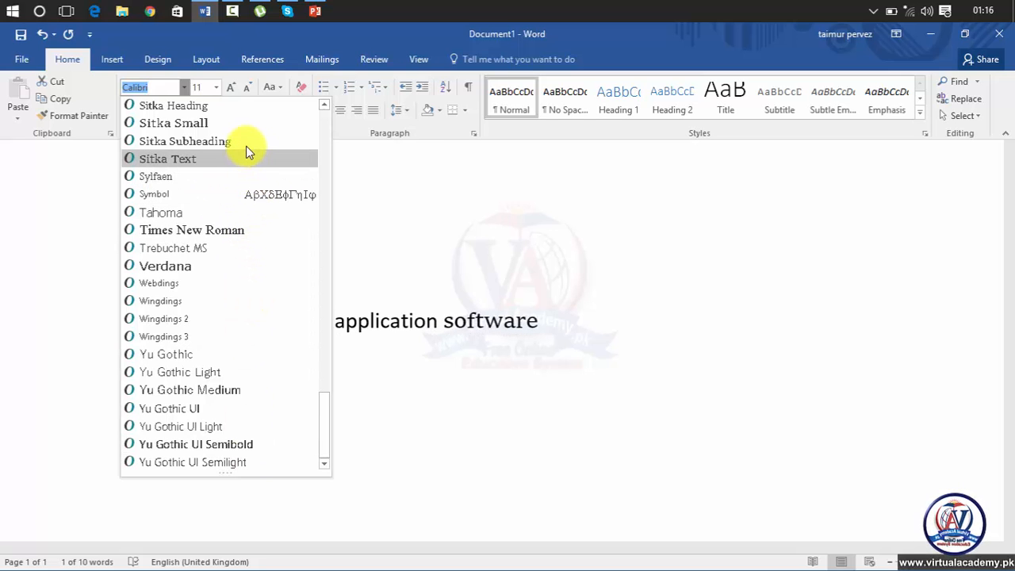
click(324, 156)
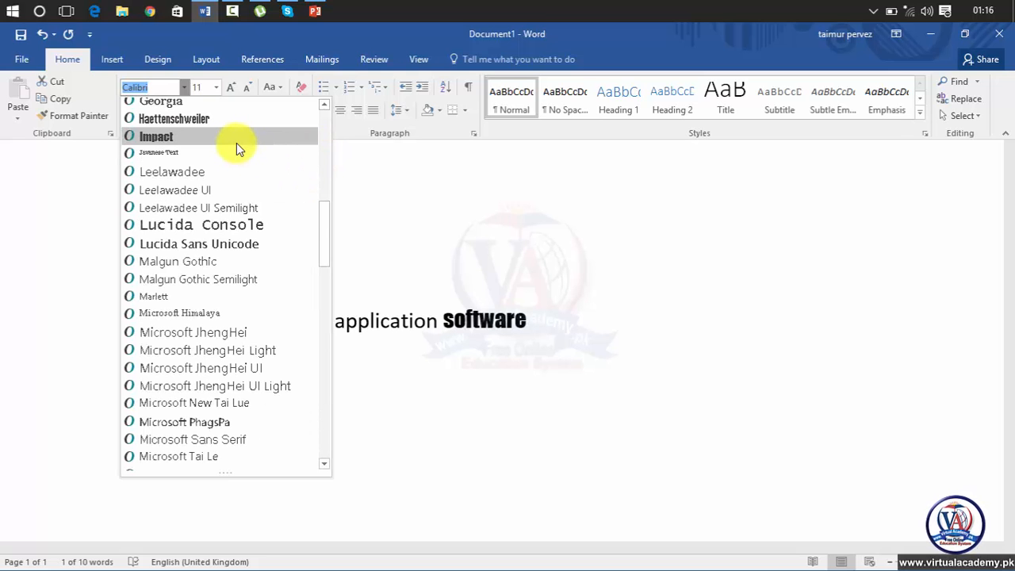
click(325, 153)
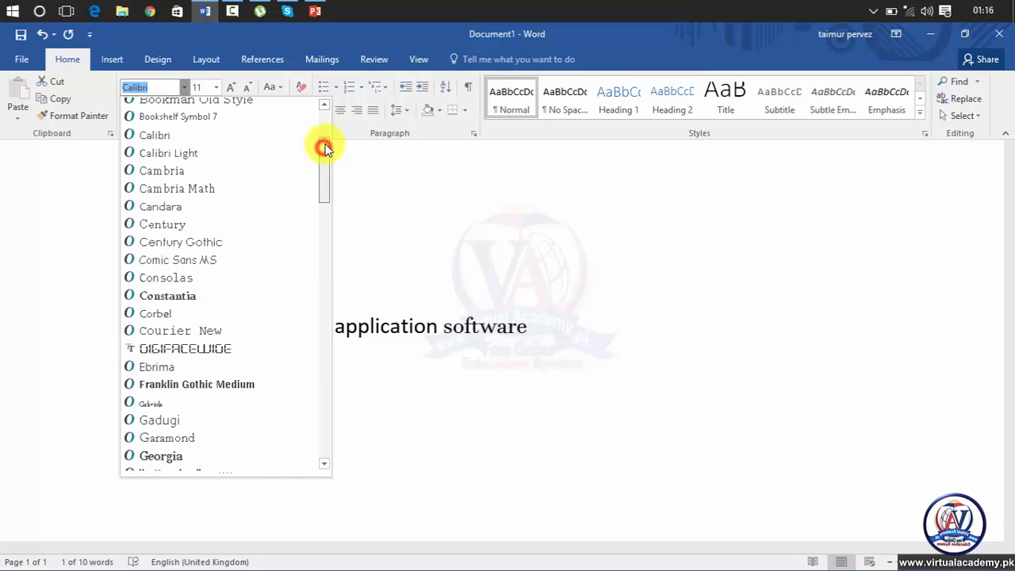
click(324, 145)
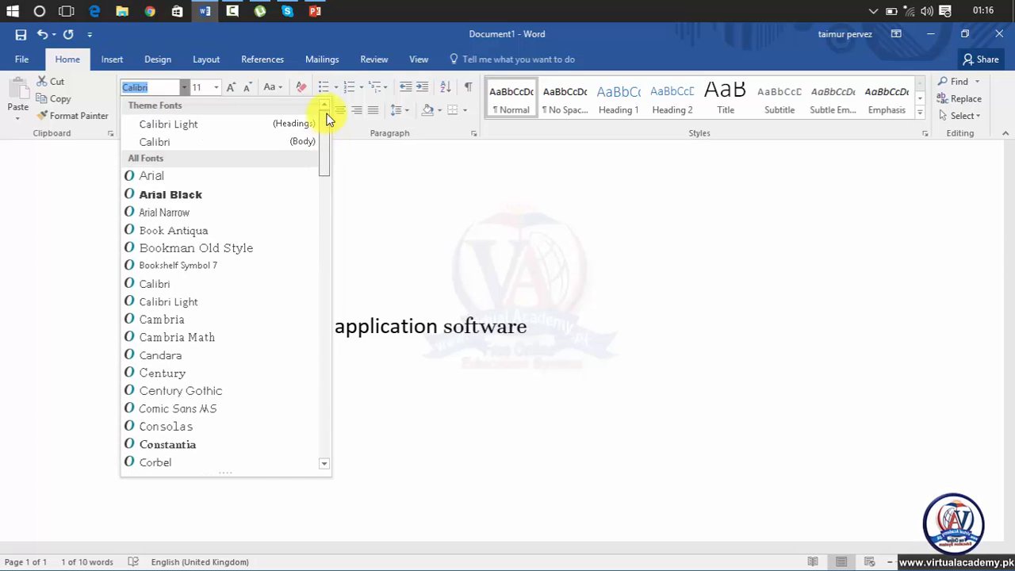
click(255, 205)
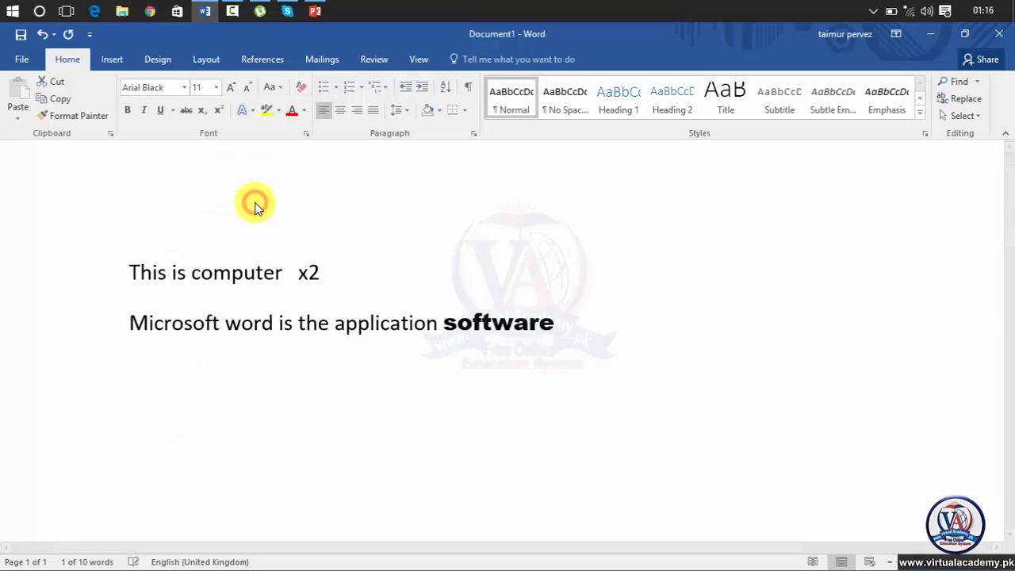
click(384, 385)
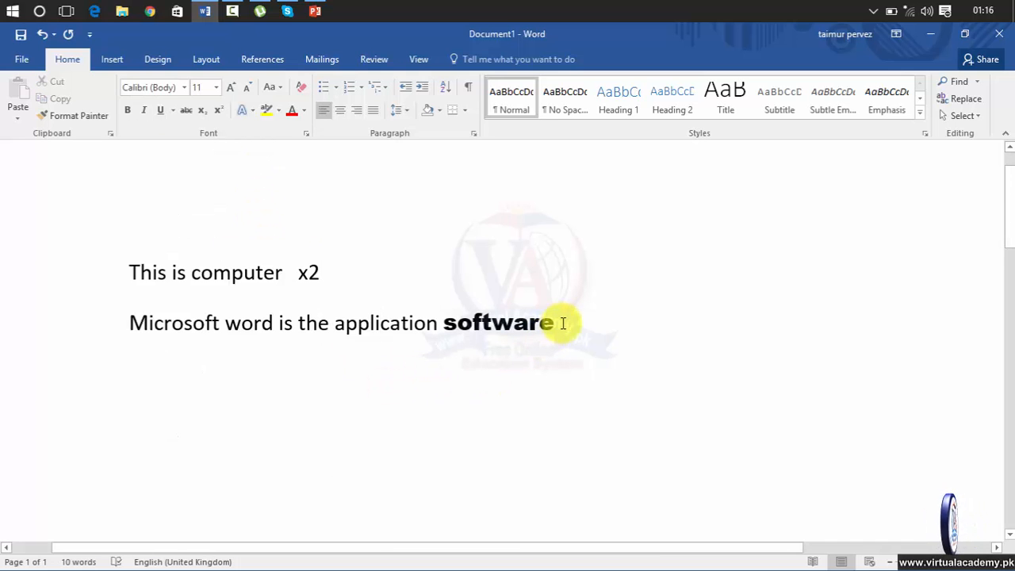
Step: Set the font of the word "software" back to Calibri (Body)
drag(562, 321, 441, 323)
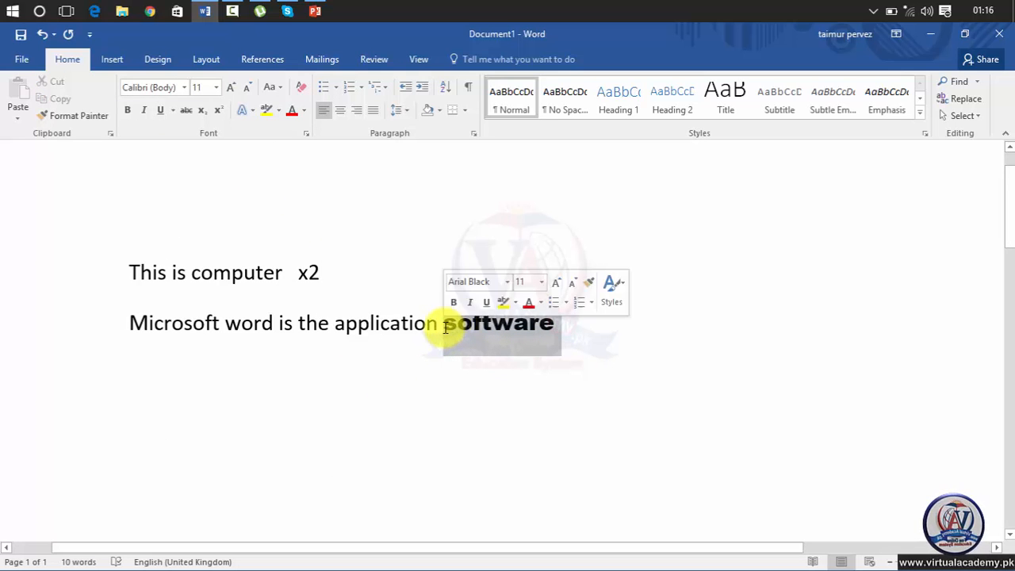
click(183, 89)
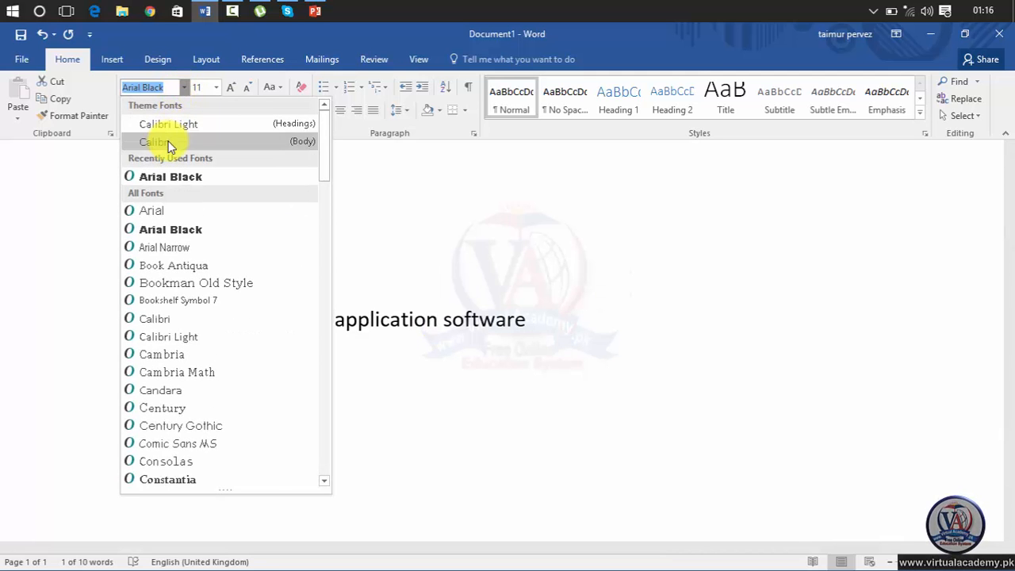
click(168, 142)
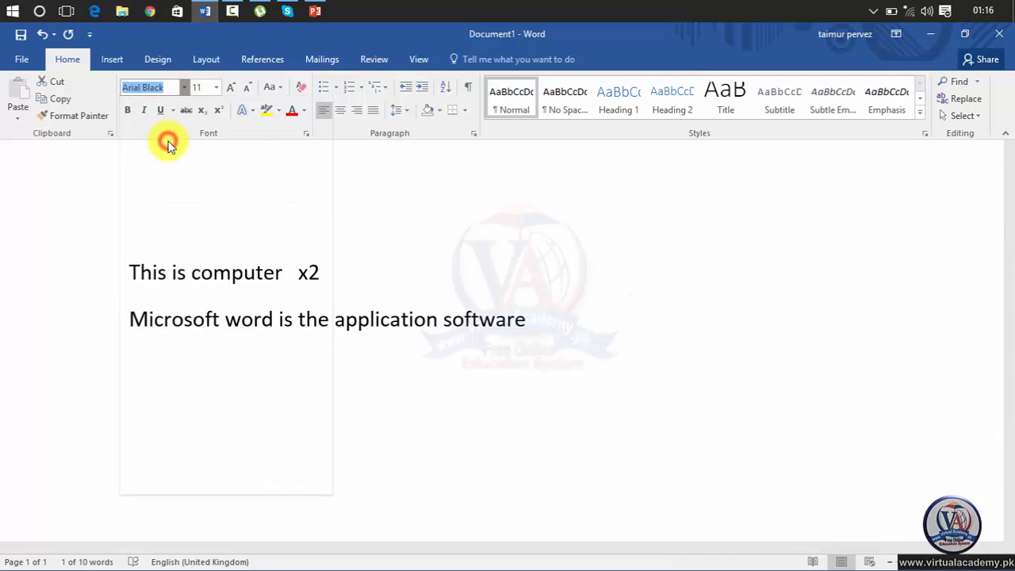
click(442, 372)
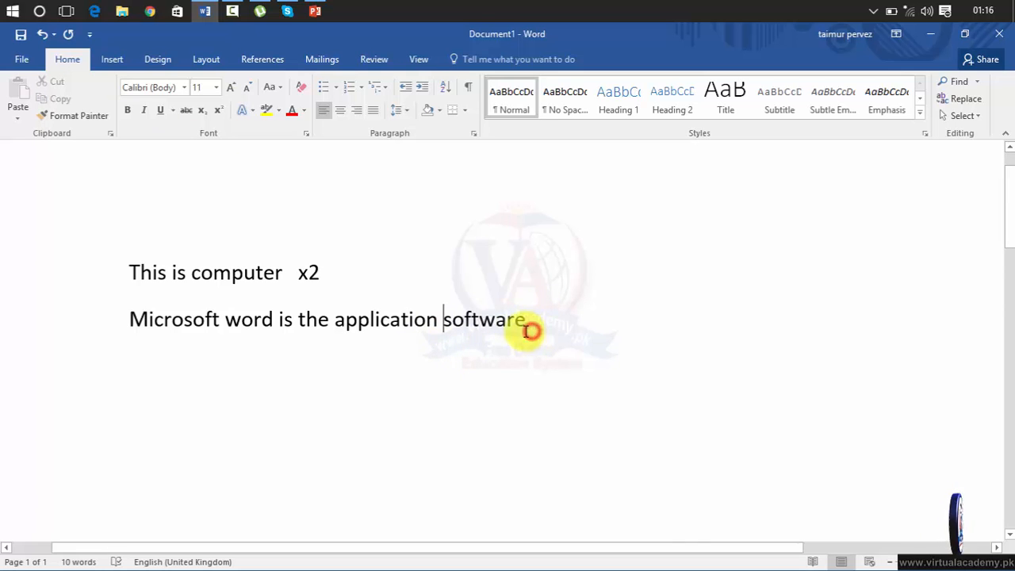
Step: Enlarge the word "software" stepwise to font size 90
drag(527, 327, 430, 319)
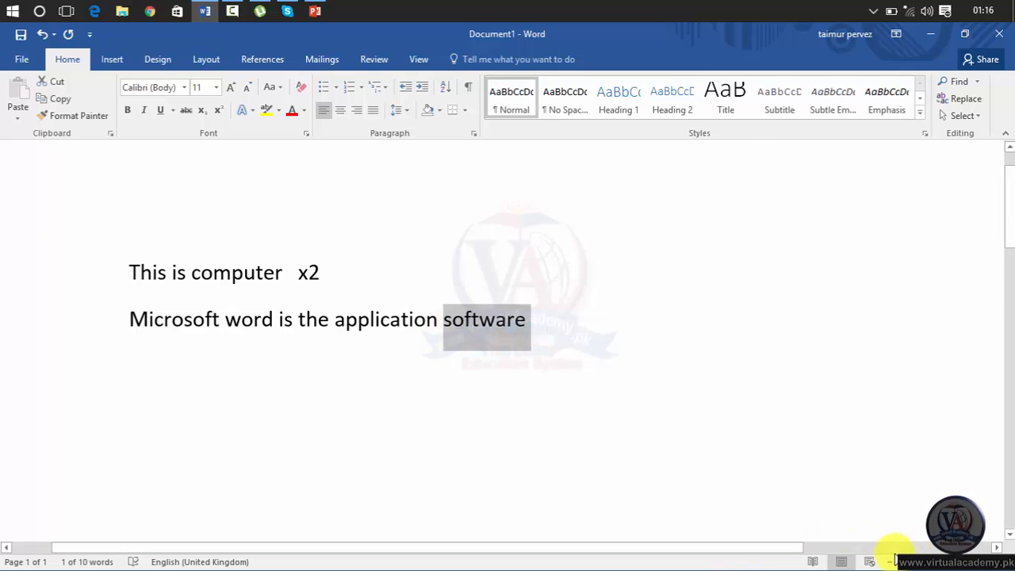
click(890, 561)
click(890, 561)
click(890, 561)
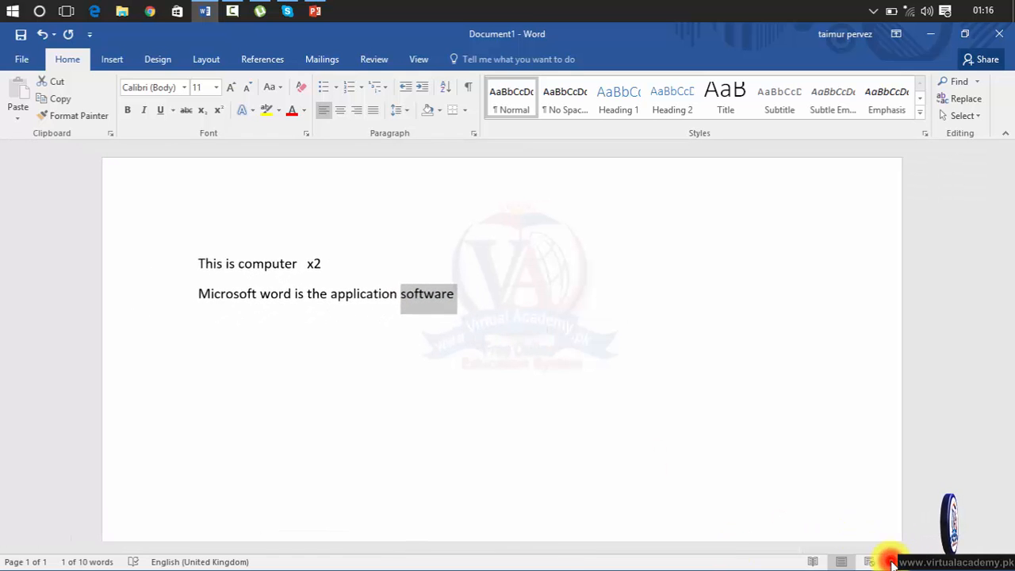
click(891, 561)
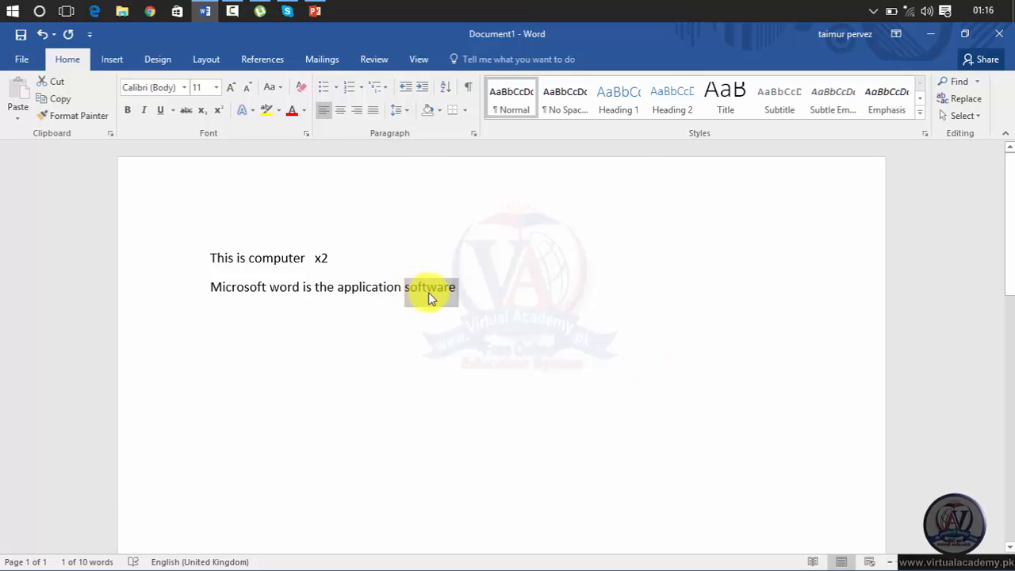
click(231, 88)
click(230, 88)
click(230, 88)
click(230, 88)
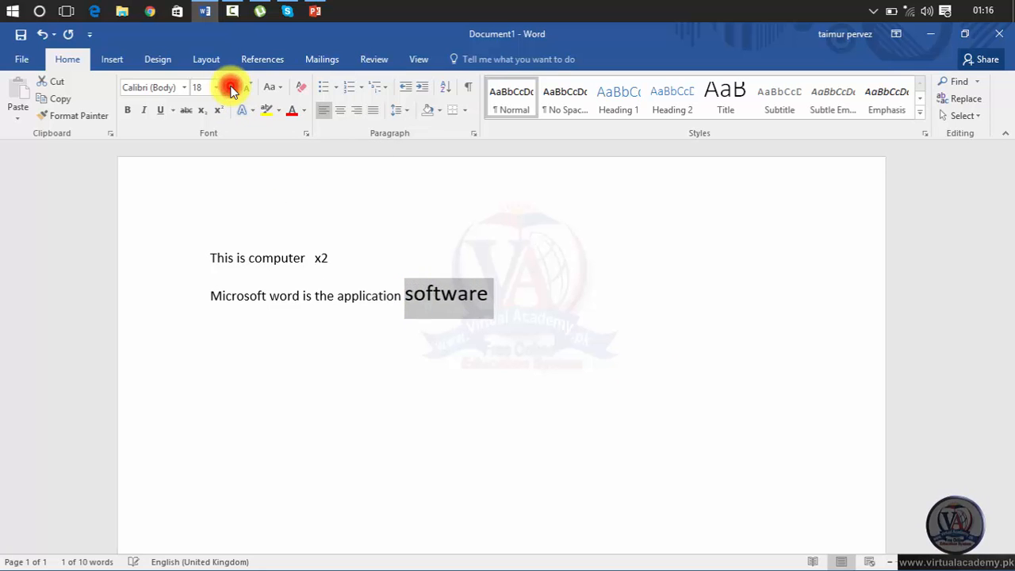
triple_click(231, 88)
double_click(231, 88)
double_click(230, 88)
triple_click(230, 88)
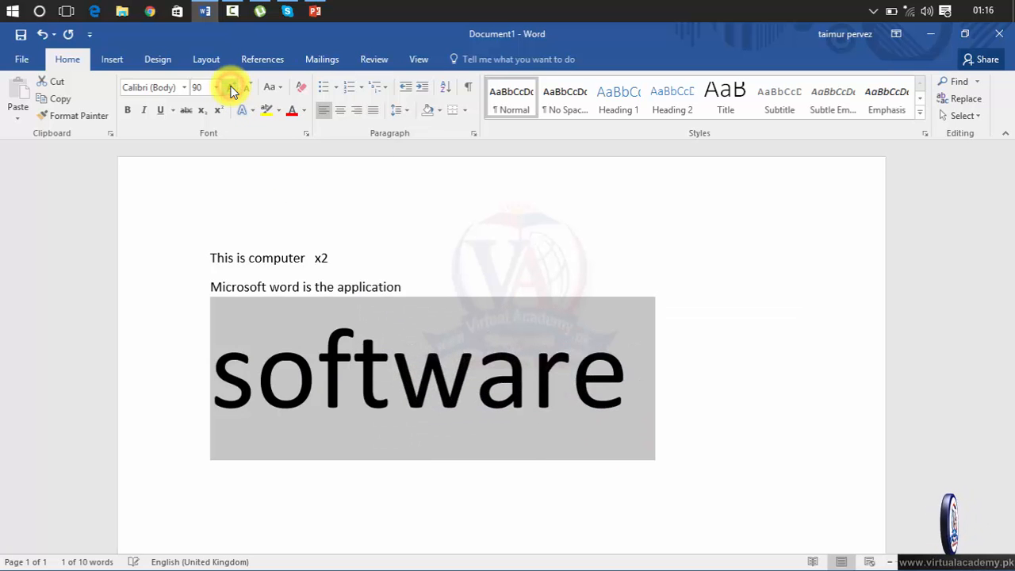
Step: Shrink the word "software" stepwise to font size 14
triple_click(245, 87)
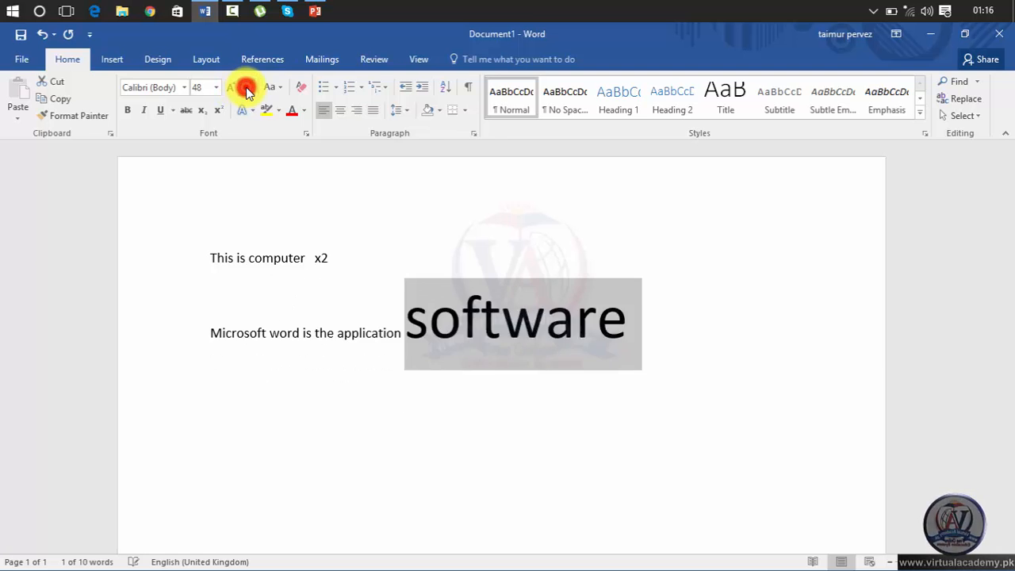
triple_click(246, 87)
double_click(245, 87)
double_click(246, 87)
double_click(246, 87)
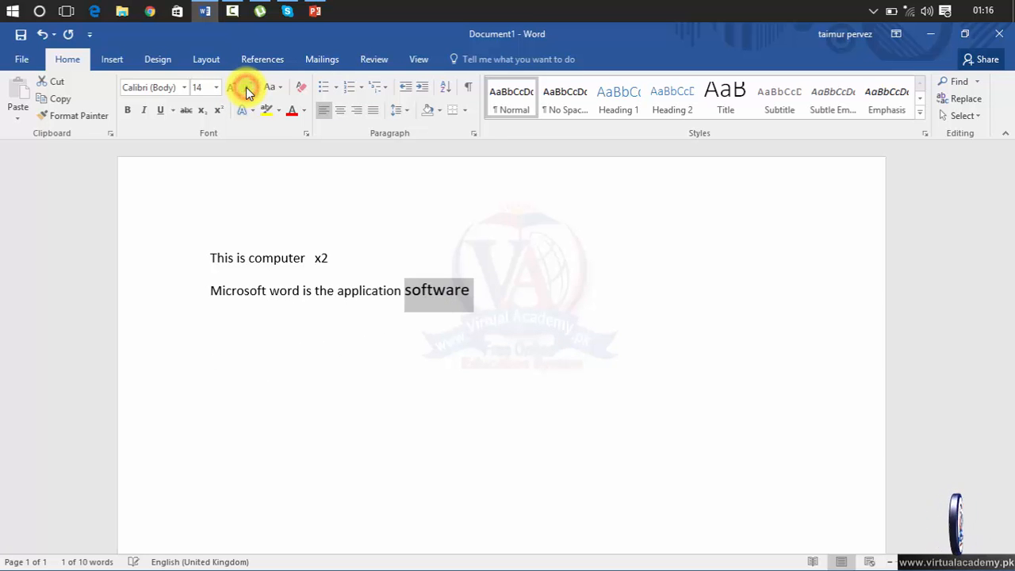
Step: Enlarge the selected word "software" stepwise well beyond font size 26
double_click(230, 88)
double_click(231, 88)
double_click(231, 88)
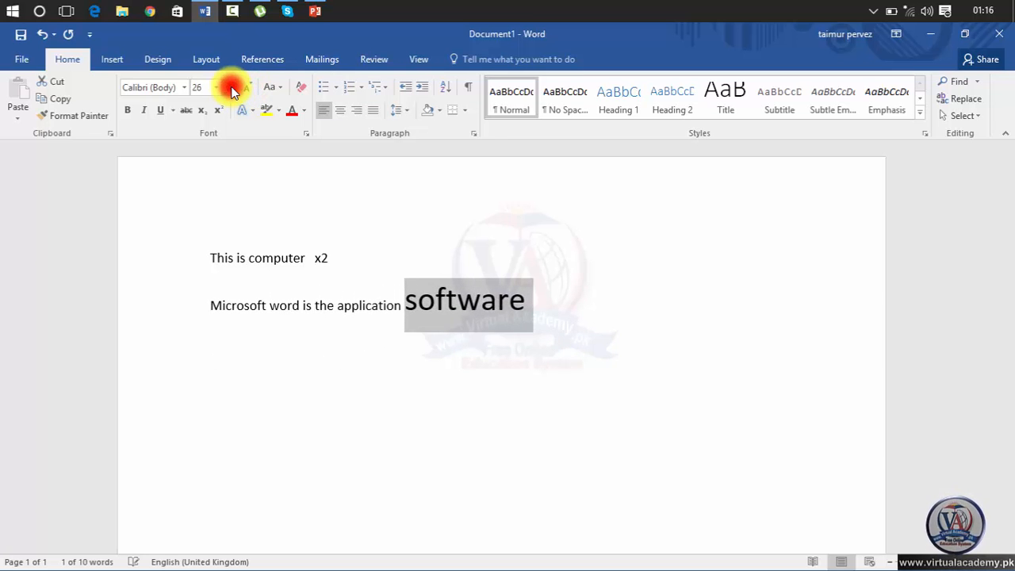
double_click(231, 88)
double_click(230, 88)
click(230, 88)
Step: Shrink the word "software" stepwise to font size 11
double_click(251, 88)
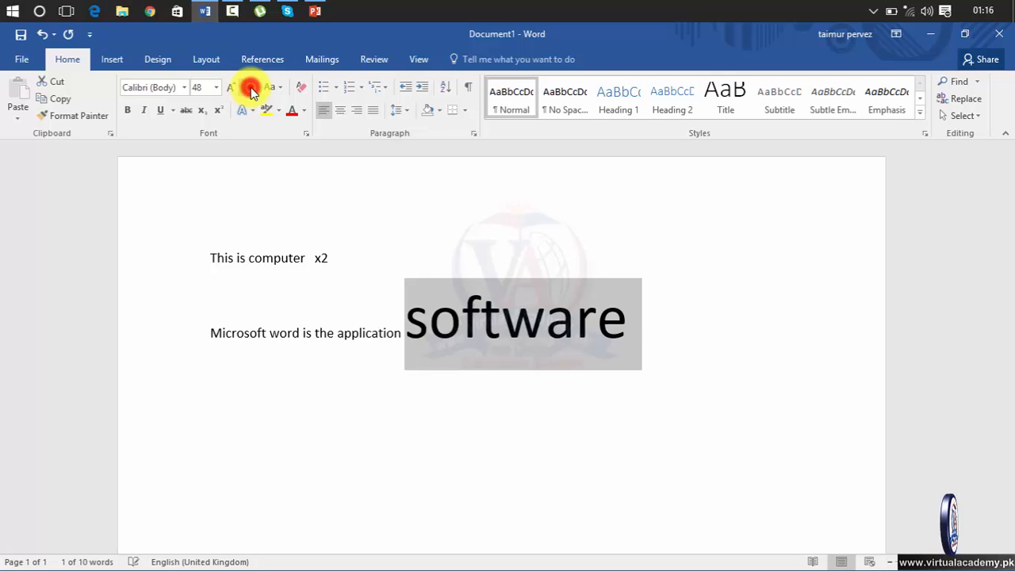
double_click(250, 87)
double_click(251, 88)
triple_click(250, 88)
double_click(251, 87)
double_click(250, 88)
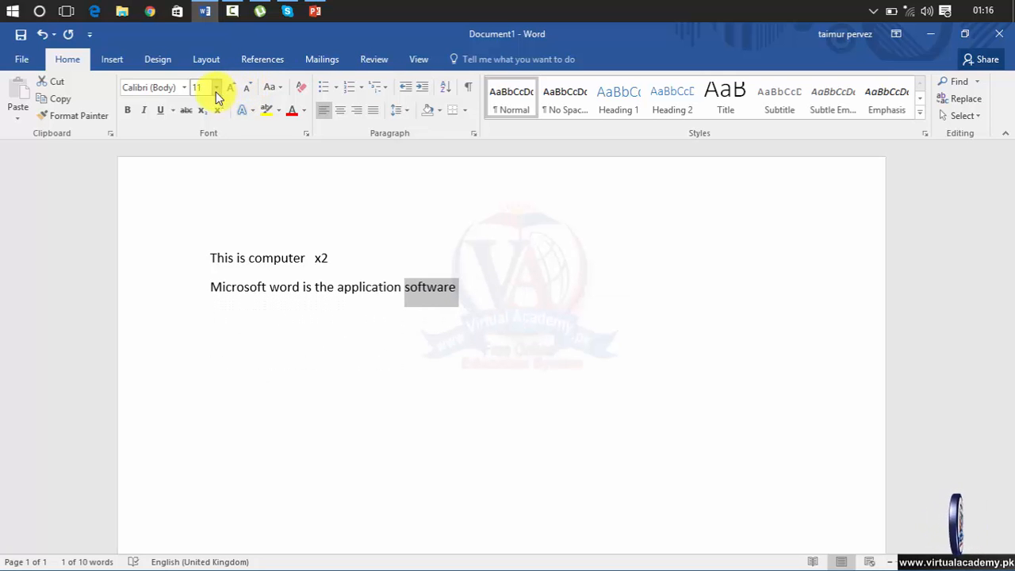
Step: Set the font size of the word "software" to the preset 72 and then to the custom size 100
click(215, 88)
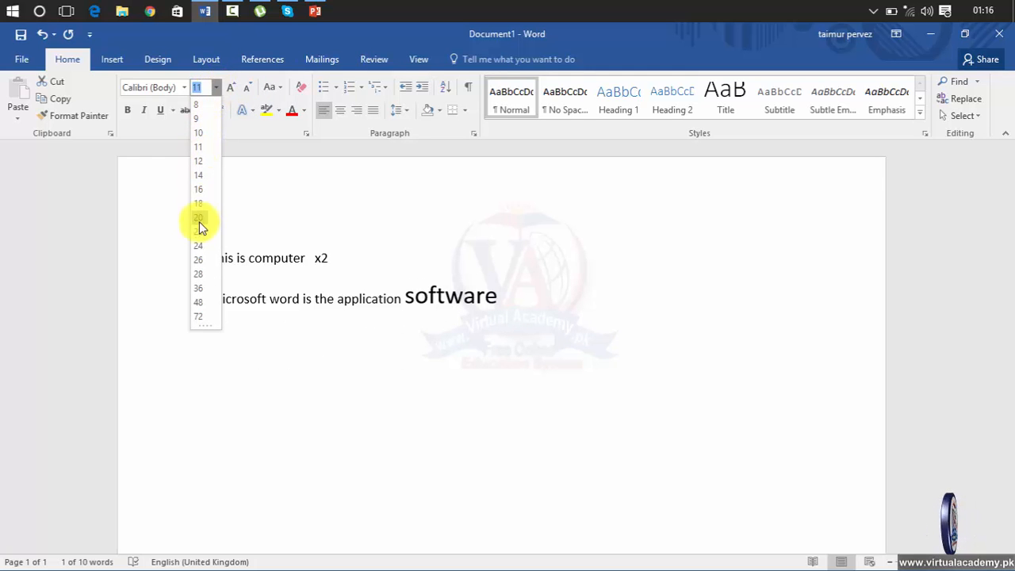
click(198, 316)
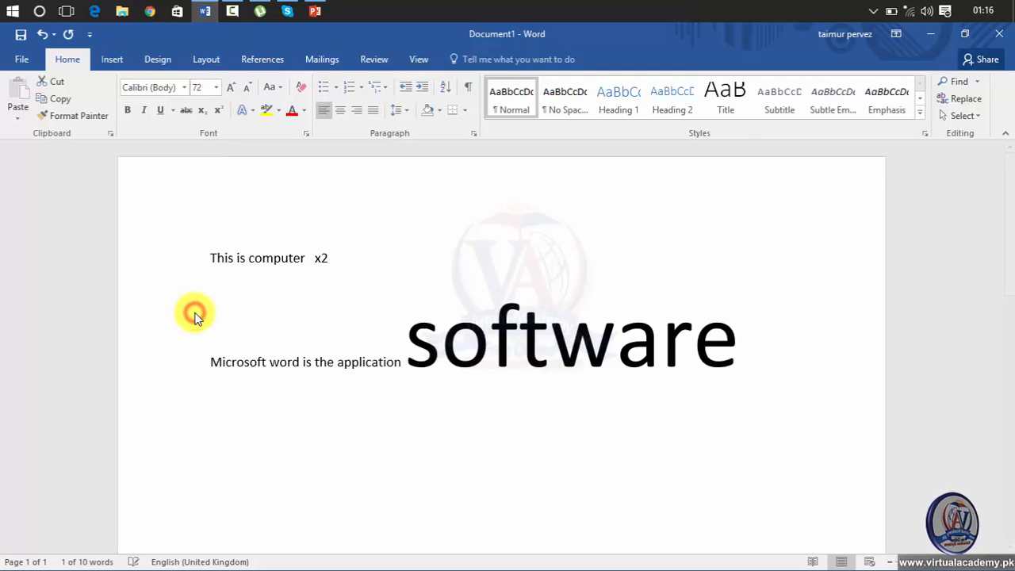
click(215, 87)
click(219, 91)
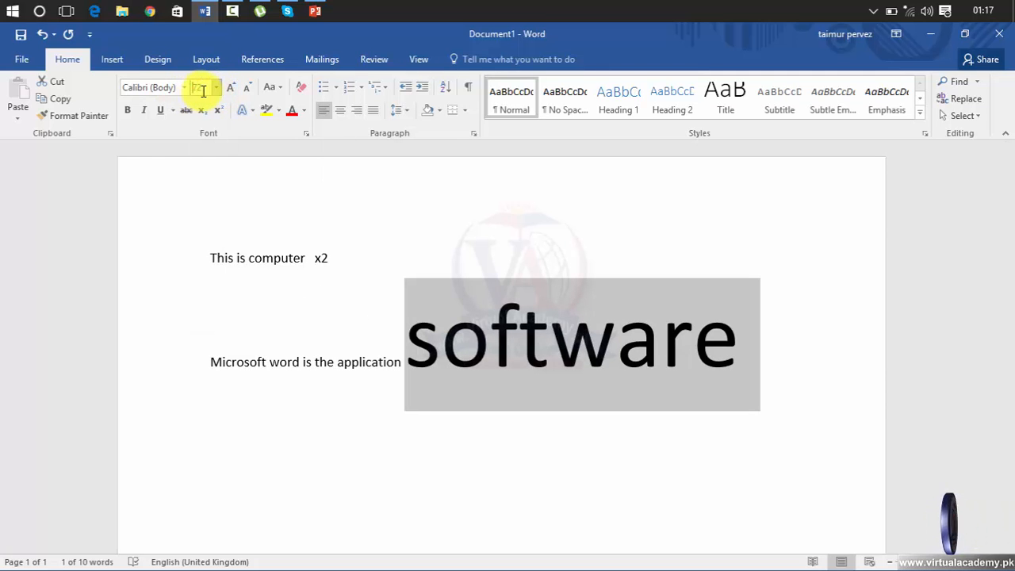
click(202, 90)
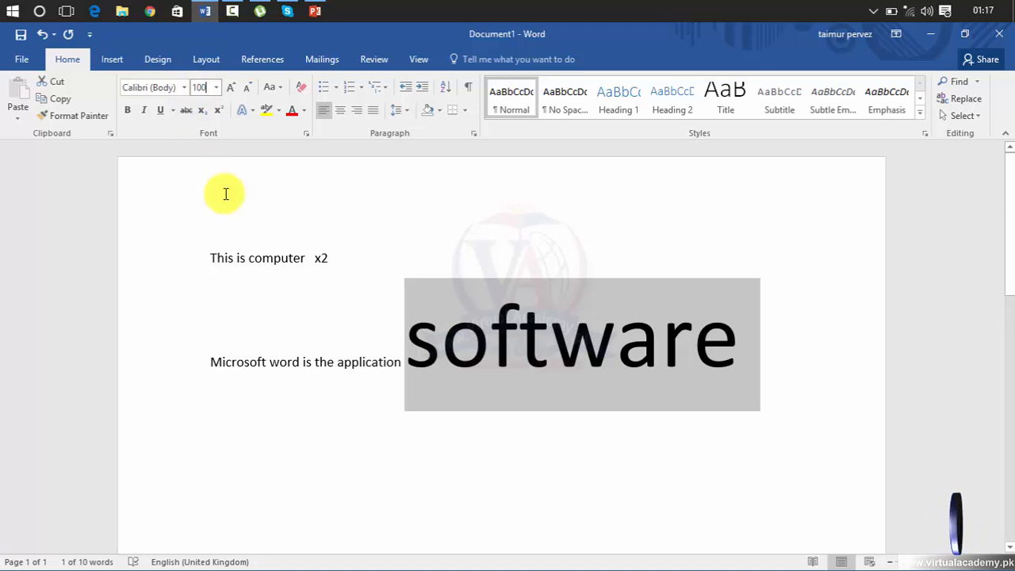
text(100)
key(Return)
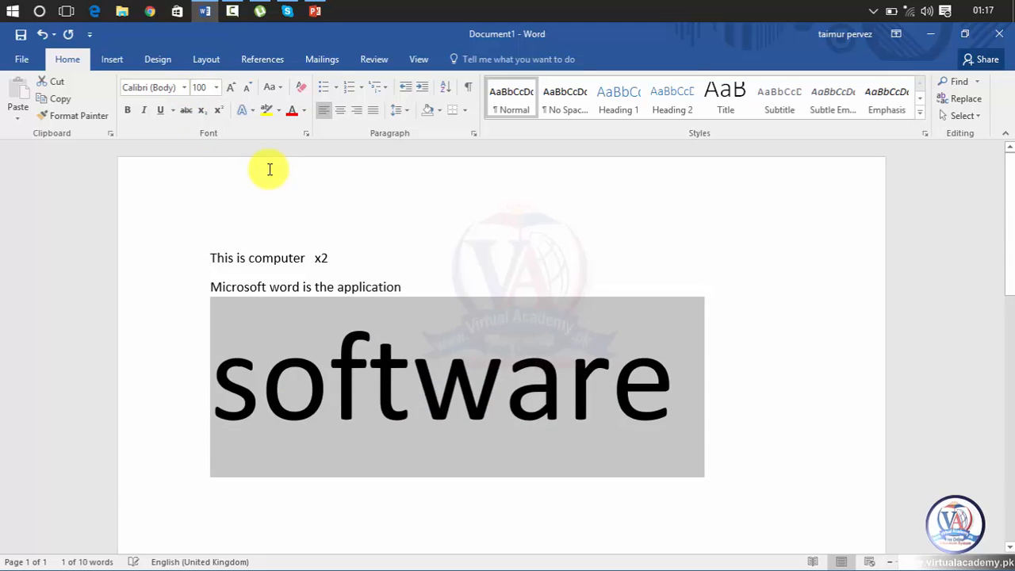
Step: Set the font size of the word "software" to 12 and deselect it
click(215, 87)
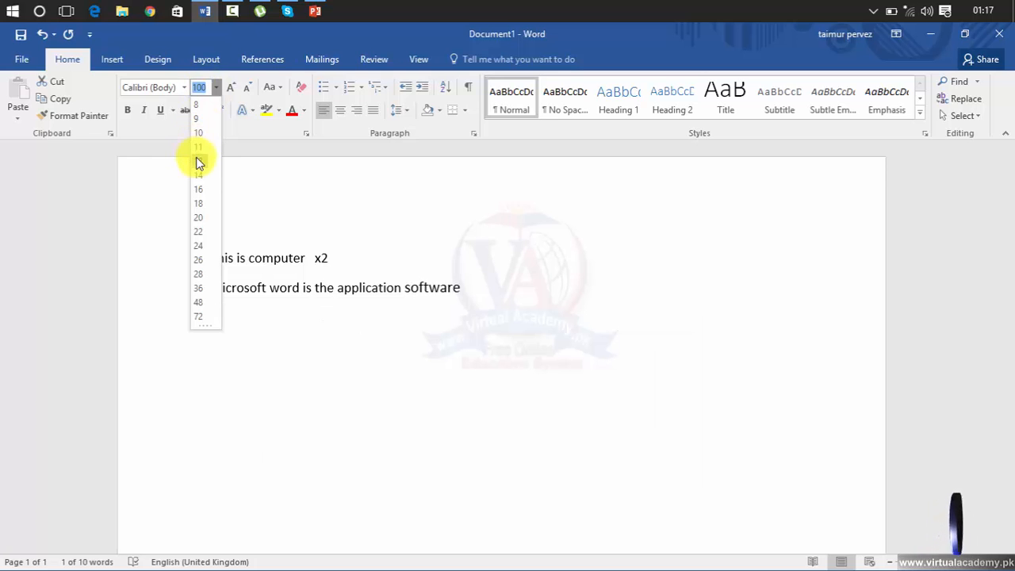
click(198, 159)
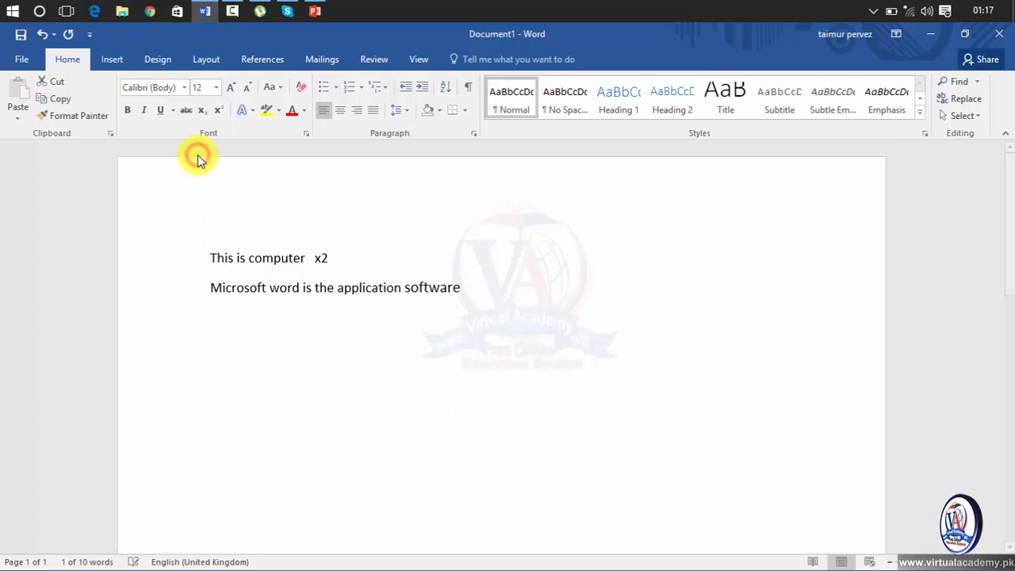
click(483, 285)
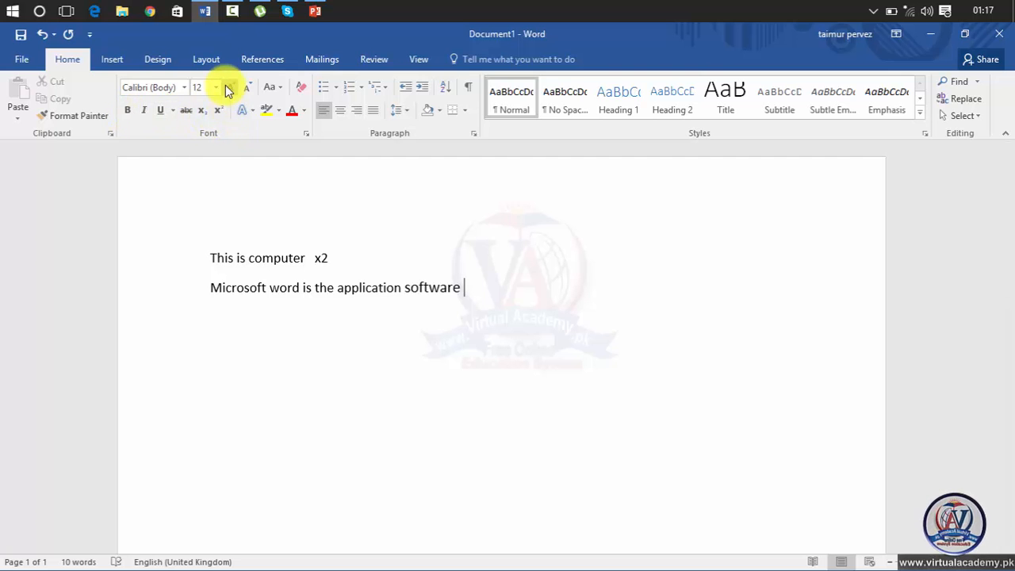
click(254, 114)
click(539, 289)
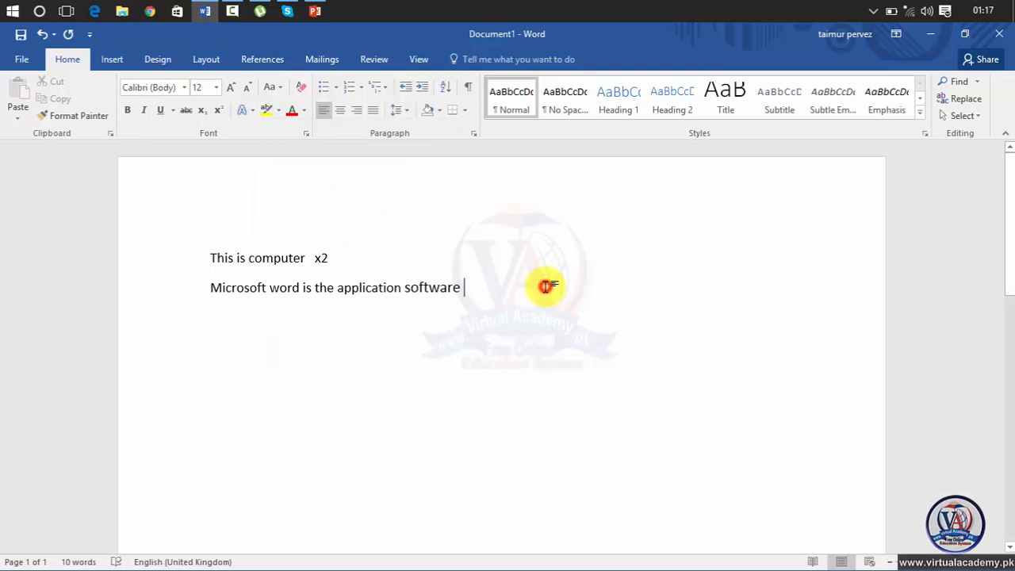
Step: Select the word "software" in the second line and enlarge it stepwise to font size 22
drag(475, 292, 403, 290)
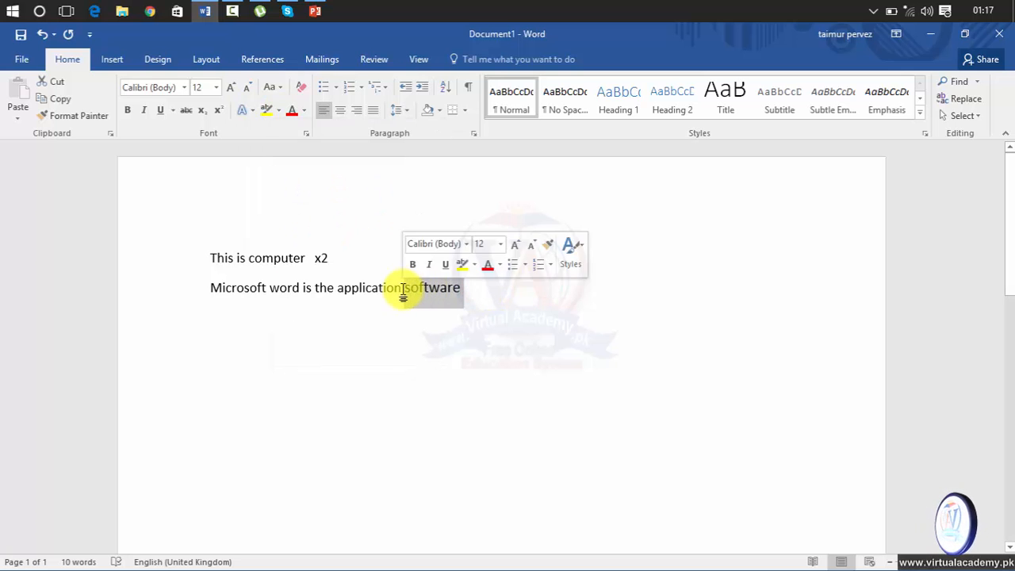
click(232, 89)
click(232, 89)
click(231, 88)
click(232, 88)
click(232, 89)
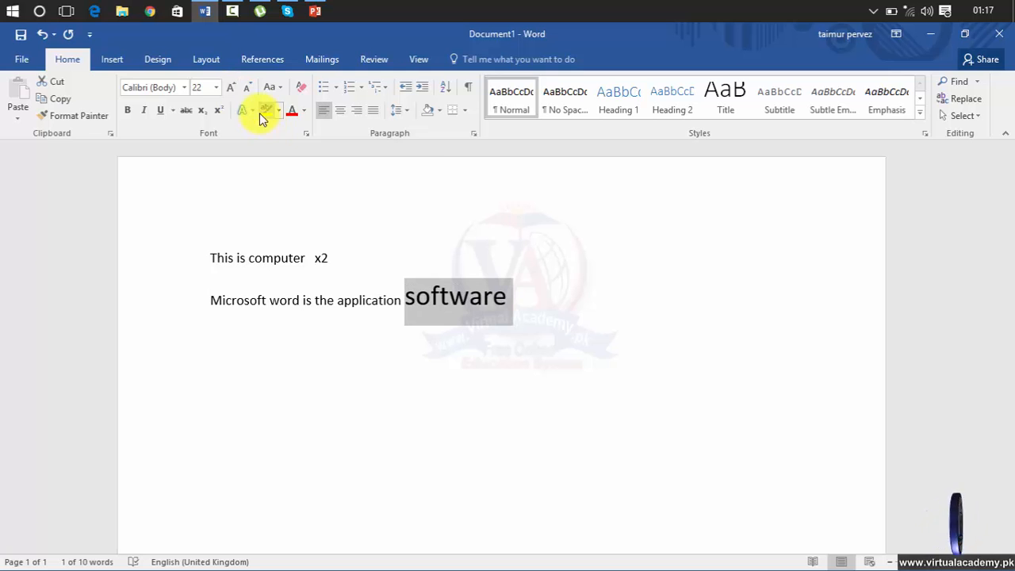
Step: Apply a gold text effect to the word "software" and replace it with the blue text effect that has a hard shadow
click(256, 114)
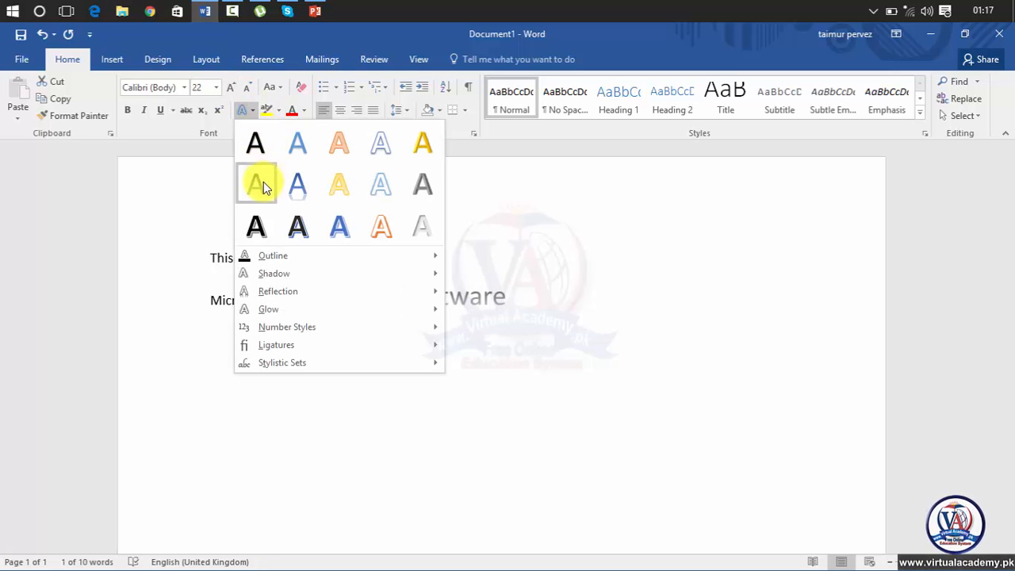
click(343, 184)
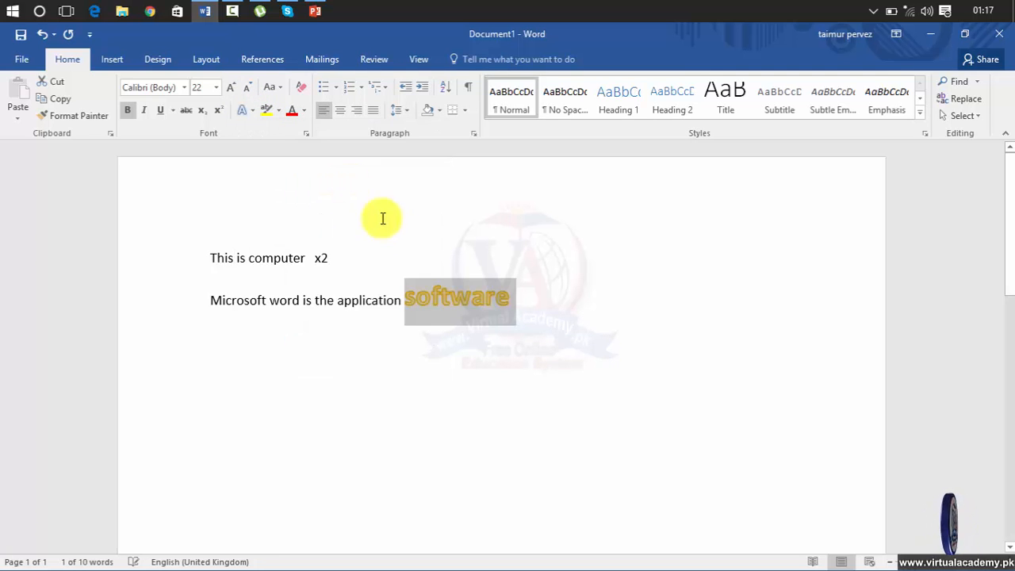
click(253, 119)
click(338, 226)
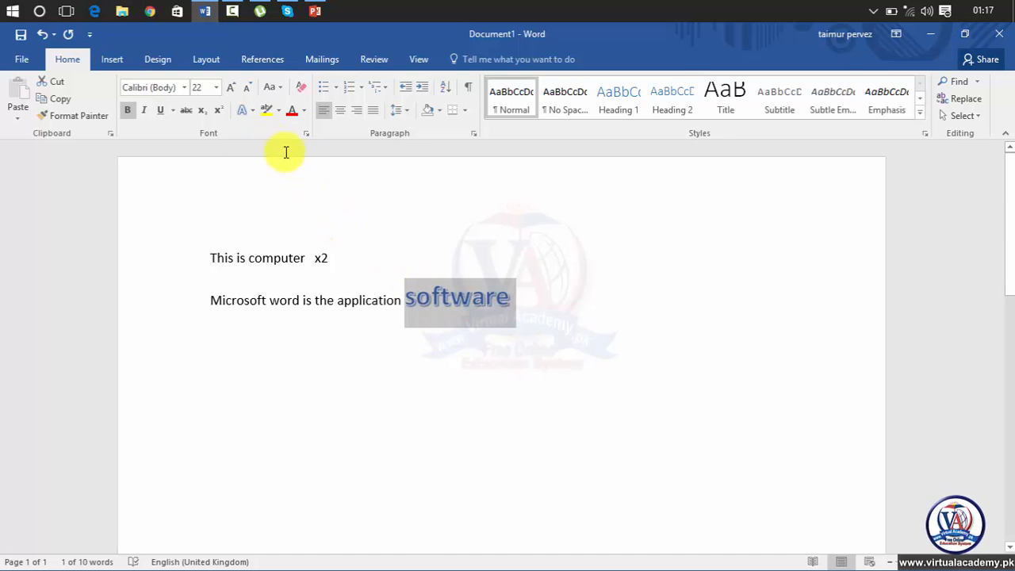
Step: Give the word "software" a red text outline and deselect it
click(251, 109)
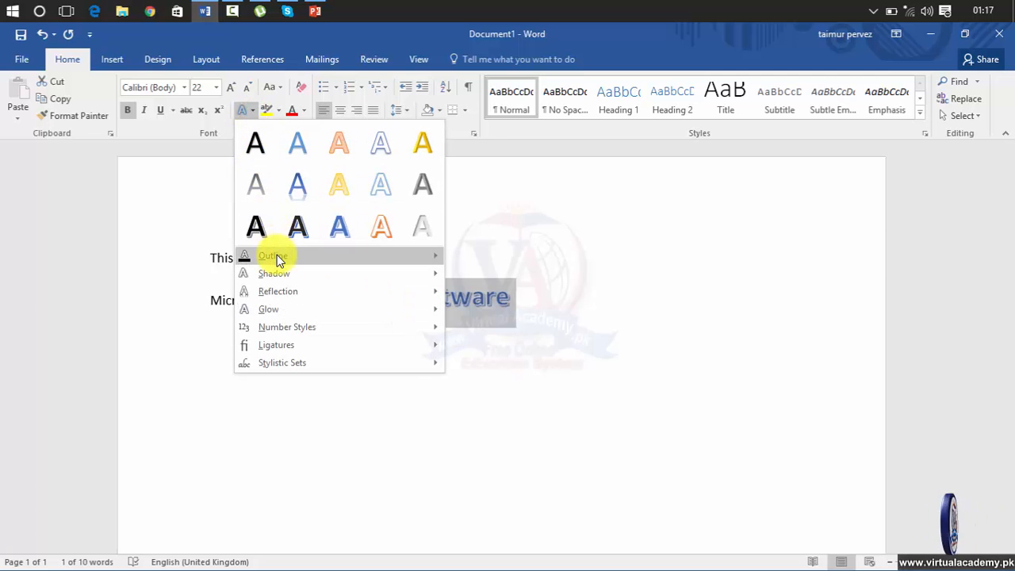
mouse_move(296, 256)
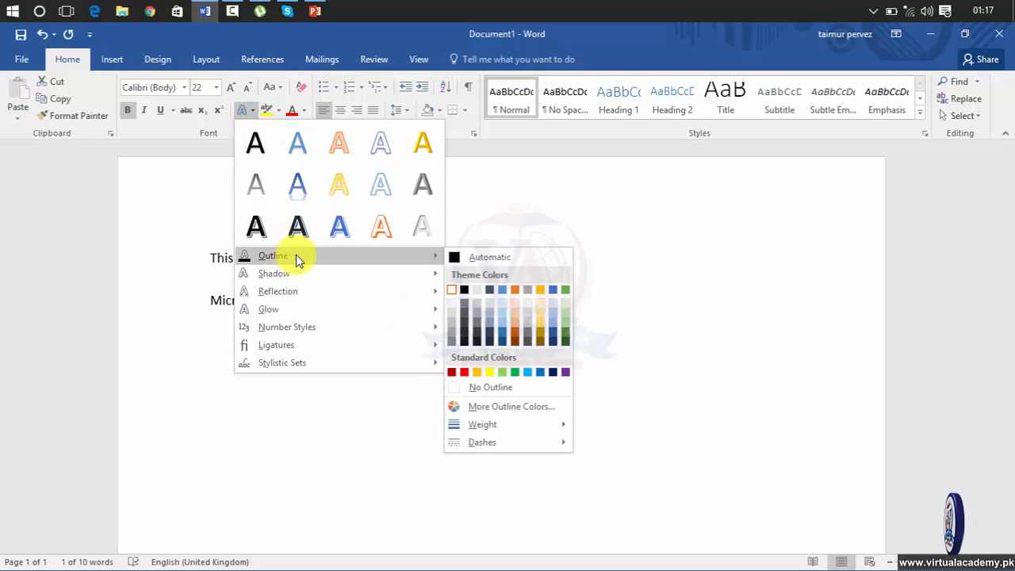
click(465, 373)
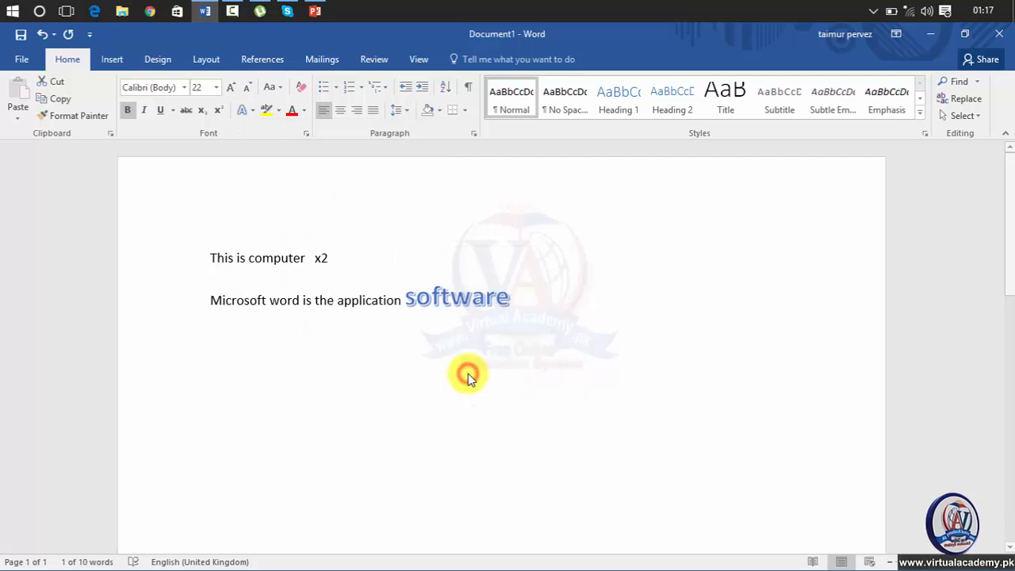
click(483, 333)
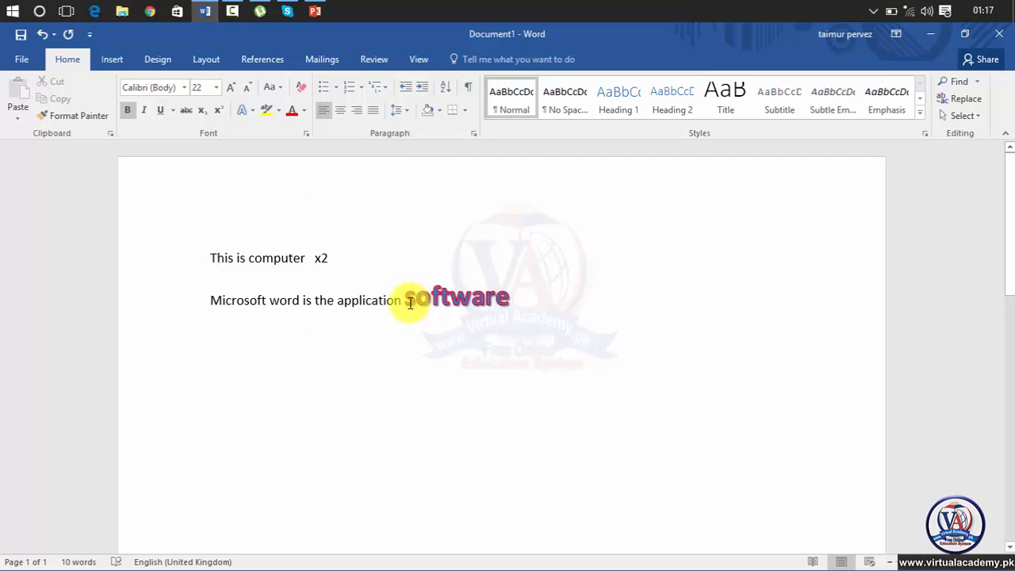
Step: Insert blank space before the word "software" to shift it toward the right end of its line
click(251, 110)
mouse_move(426, 292)
click(481, 331)
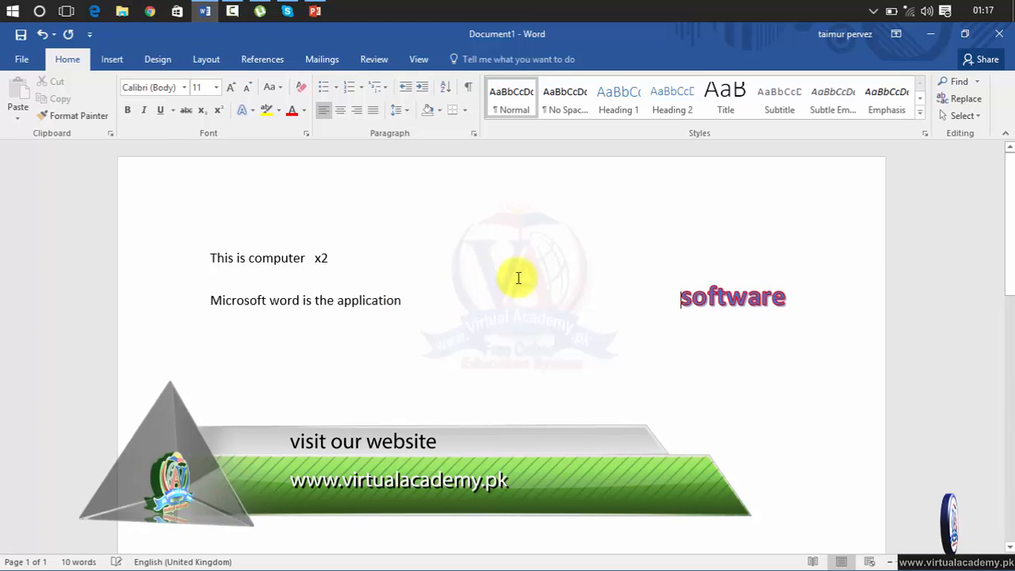
Step: Select the word "software" and examine the available text outline colors, weights and dash styles
mouse_move(790, 297)
mouse_down()
mouse_move(673, 300)
mouse_move(784, 297)
mouse_up()
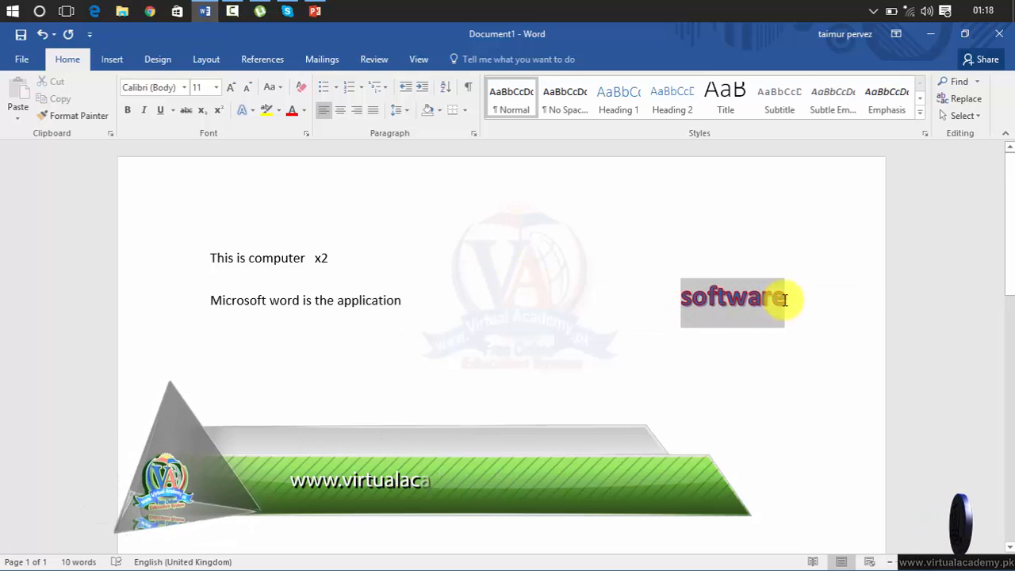
click(252, 110)
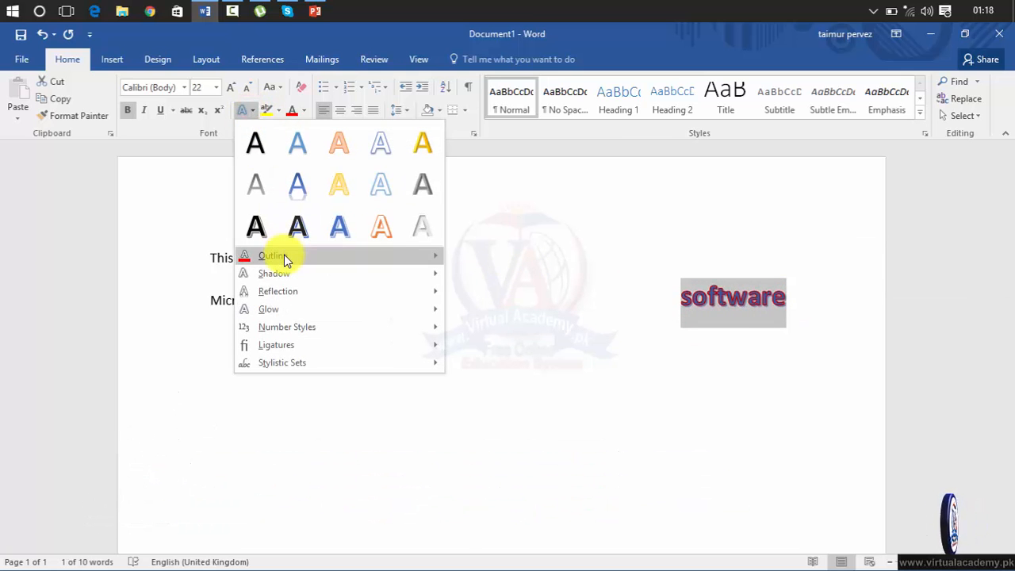
mouse_move(284, 254)
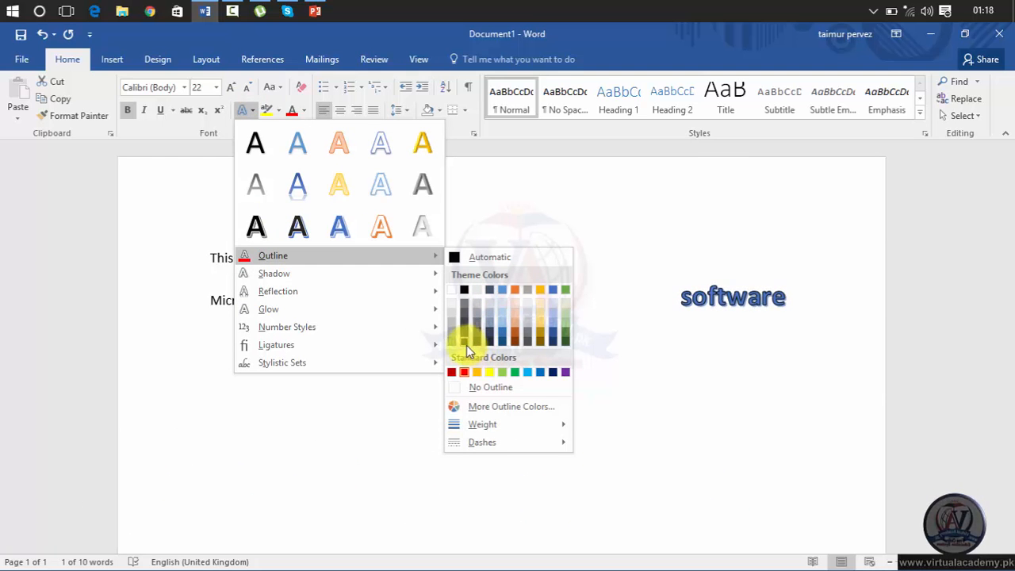
mouse_move(476, 427)
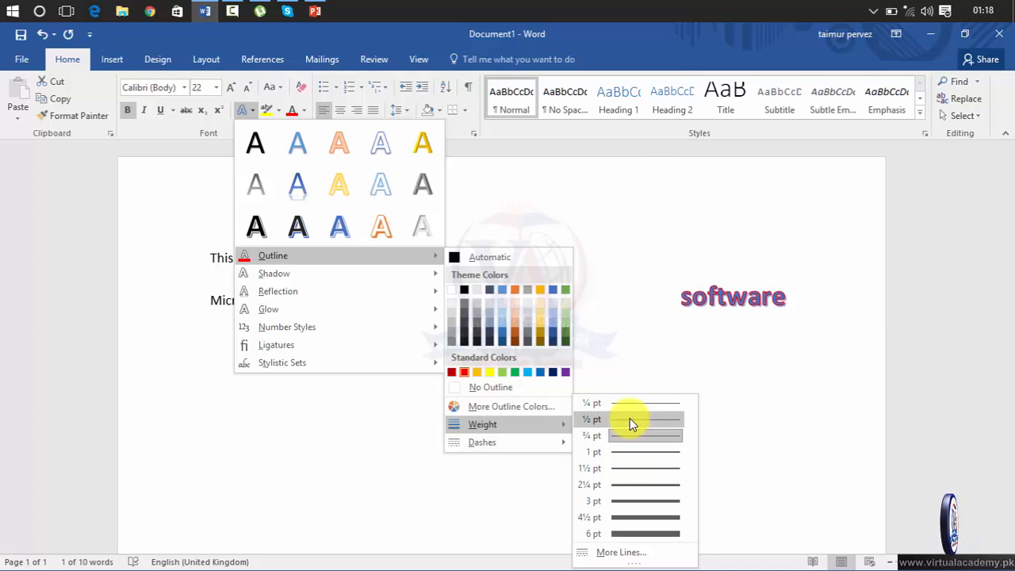
mouse_move(550, 441)
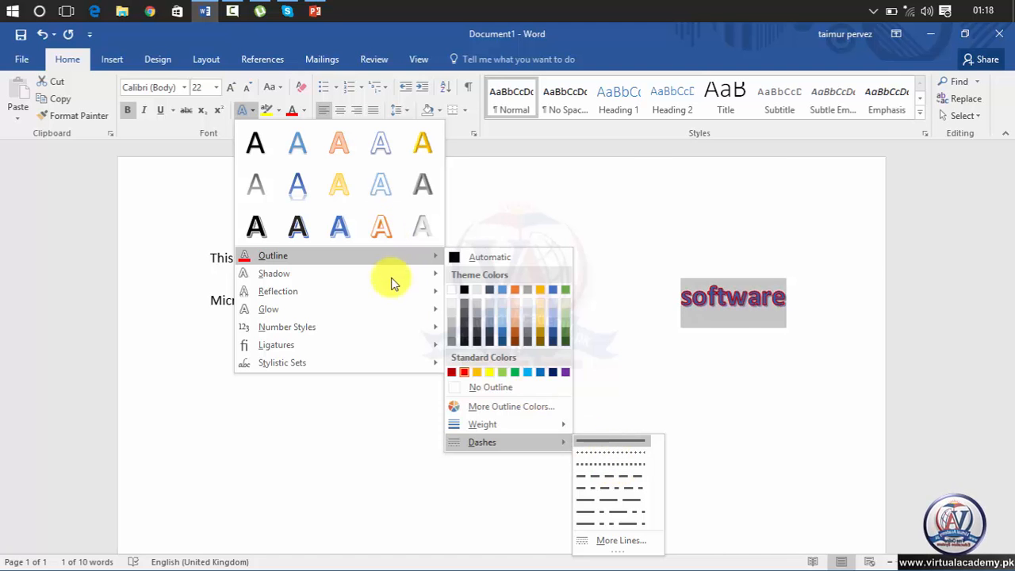
Step: Apply a preset shadow at 90° to the word "software" and set its transparency to 54%, size to 49% and blur to 23 pt
mouse_move(391, 273)
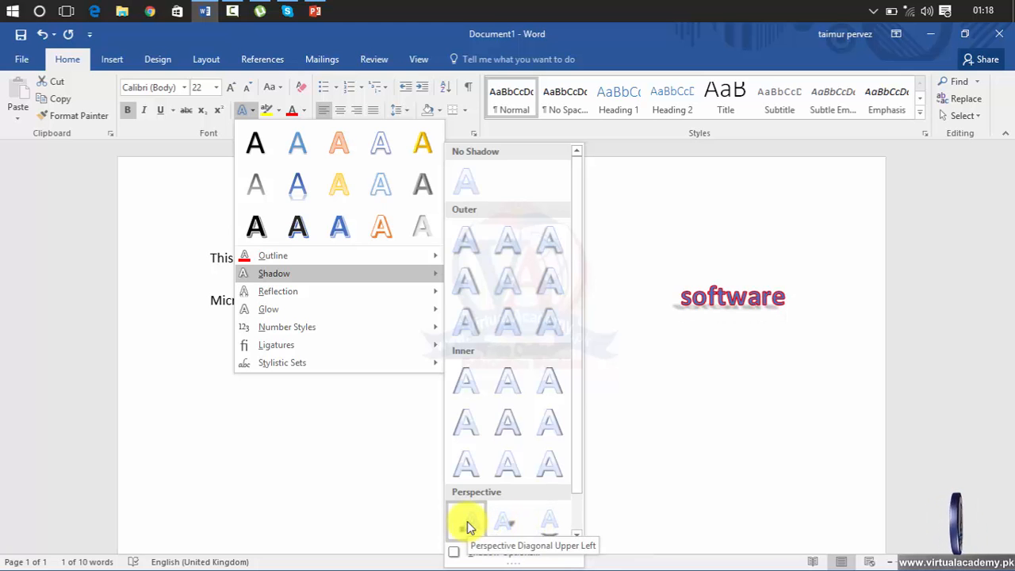
click(580, 535)
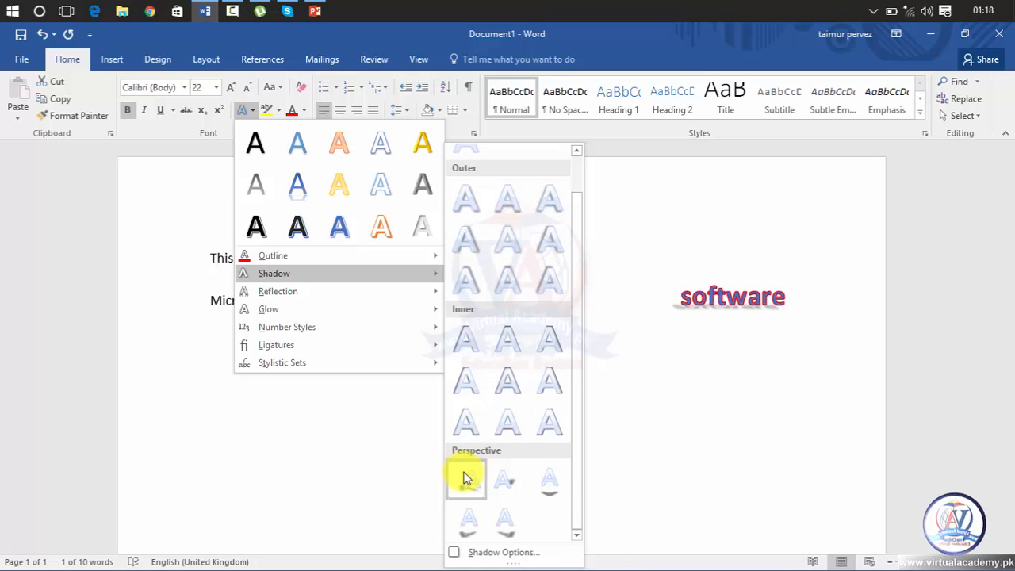
click(474, 553)
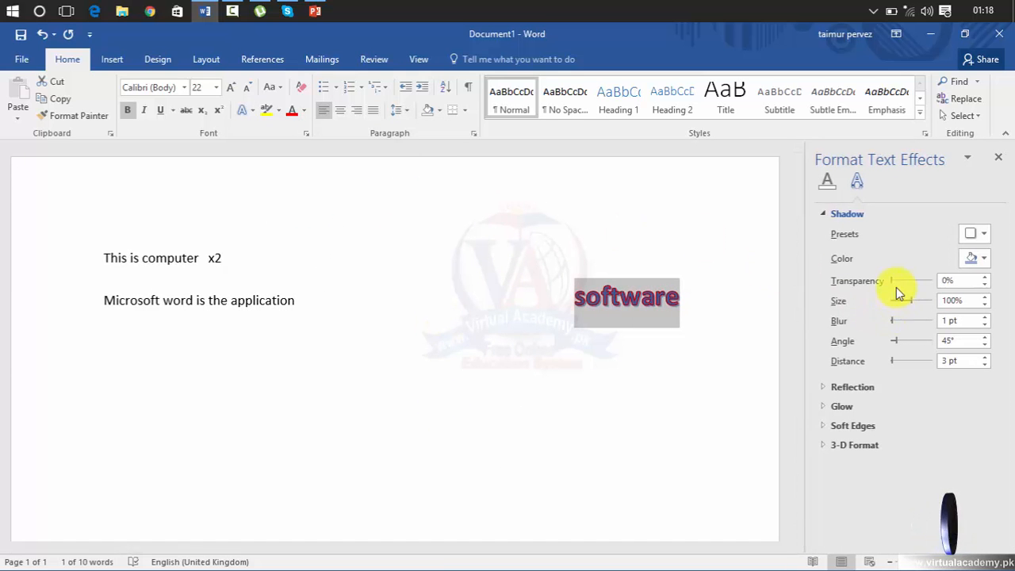
click(980, 240)
click(936, 347)
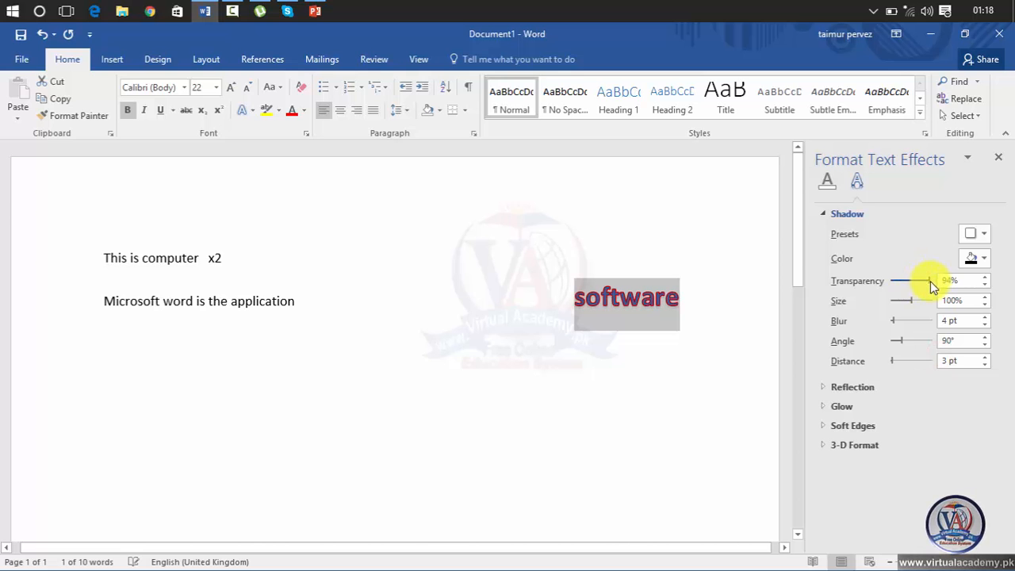
drag(928, 284, 902, 320)
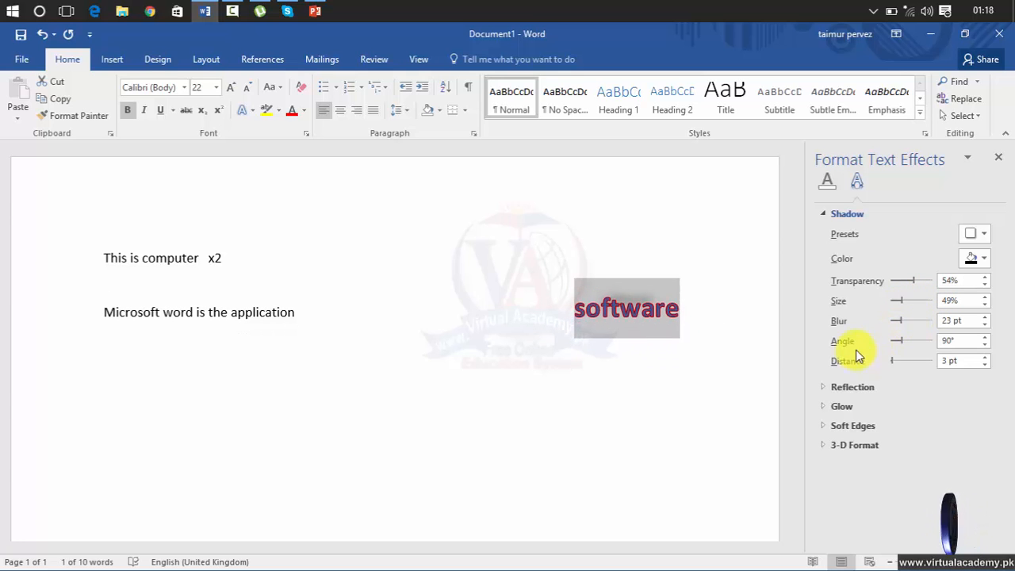
Step: Examine the reflection, text fill and text outline settings for the word "software", leaving the effects settings closed
click(824, 386)
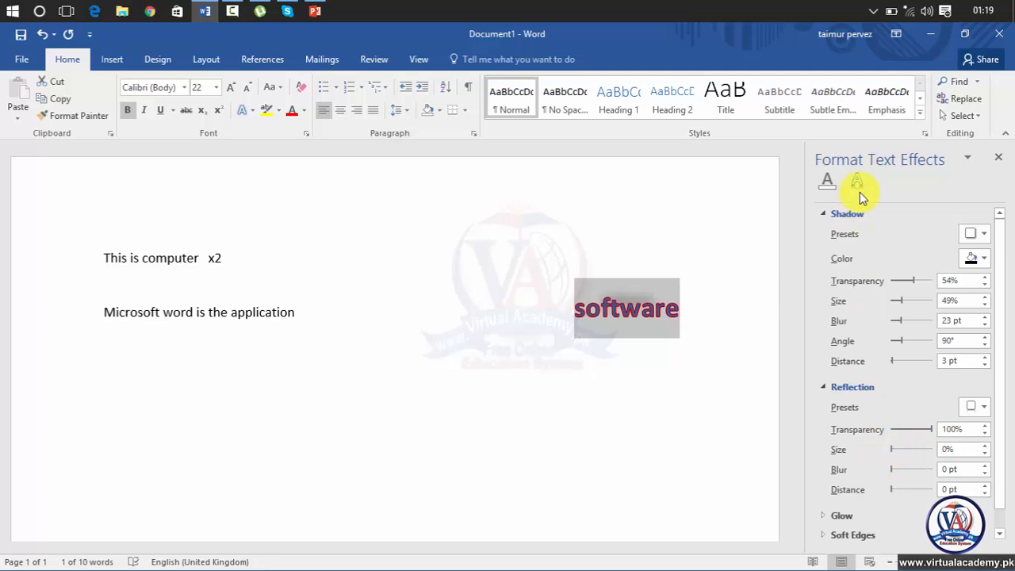
click(824, 183)
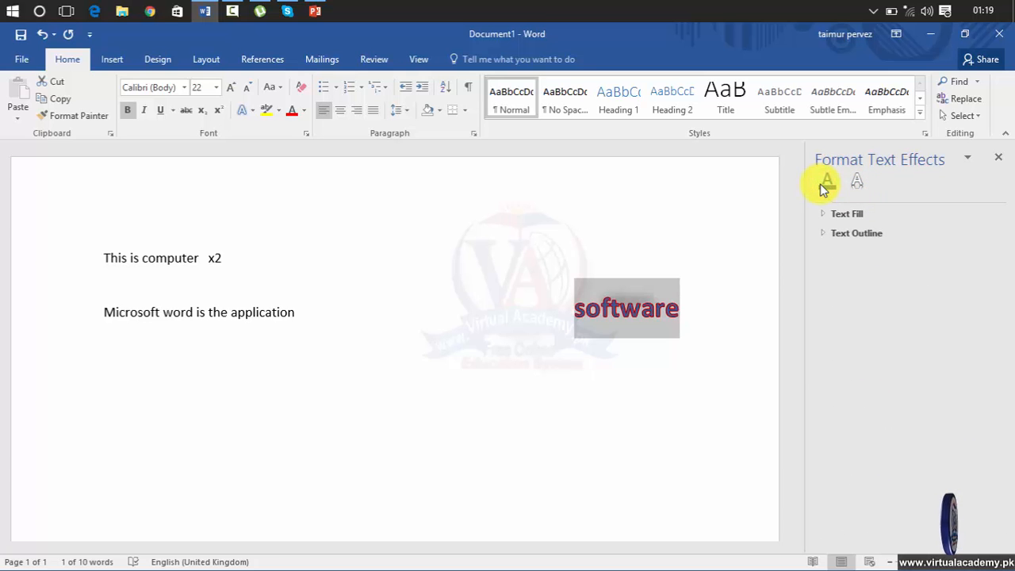
click(824, 215)
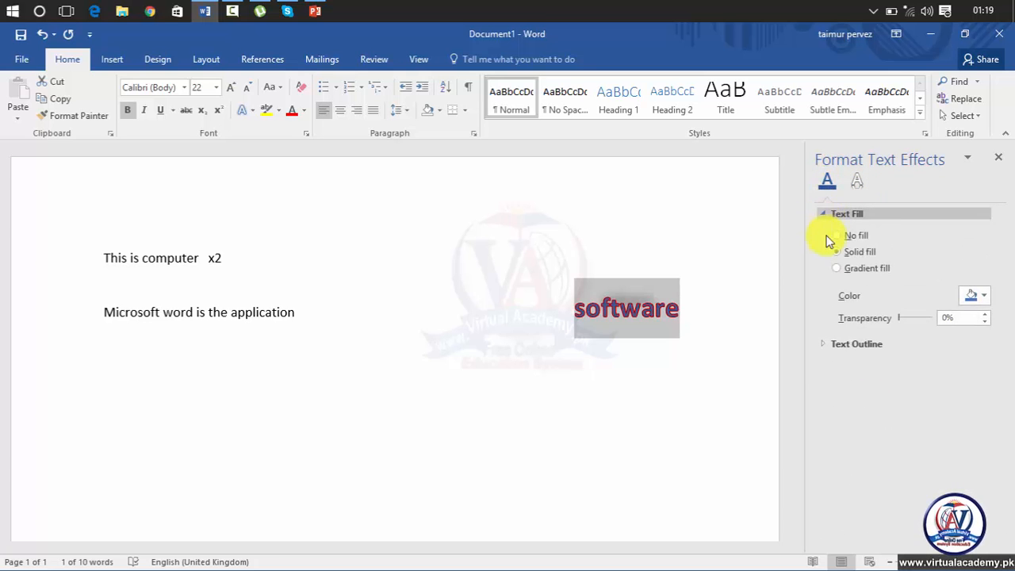
click(826, 344)
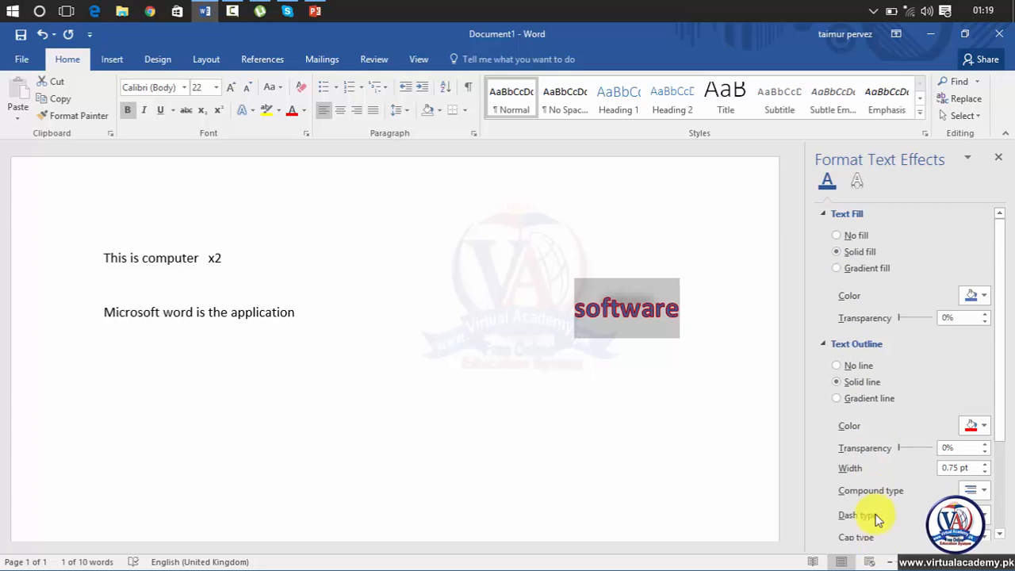
click(999, 159)
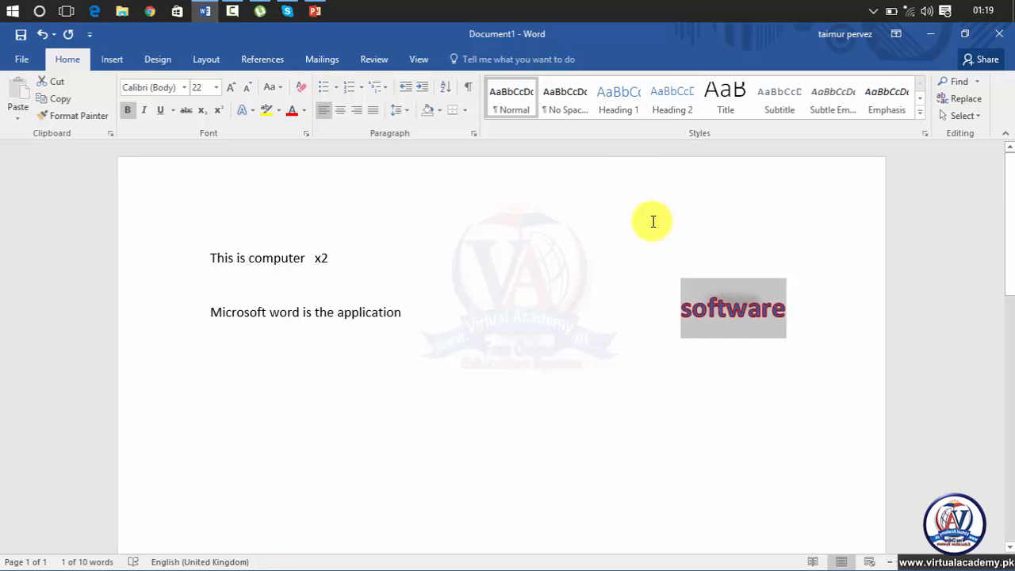
Step: Preview the reflection, glow, ligature and stylistic set options on the word "software" without applying any, and deselect it
click(258, 115)
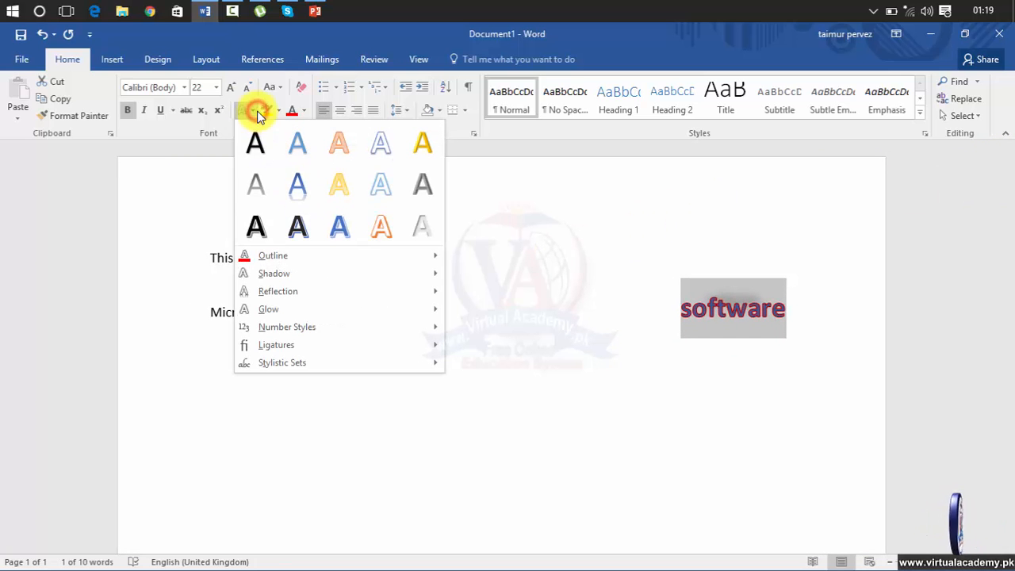
mouse_move(285, 293)
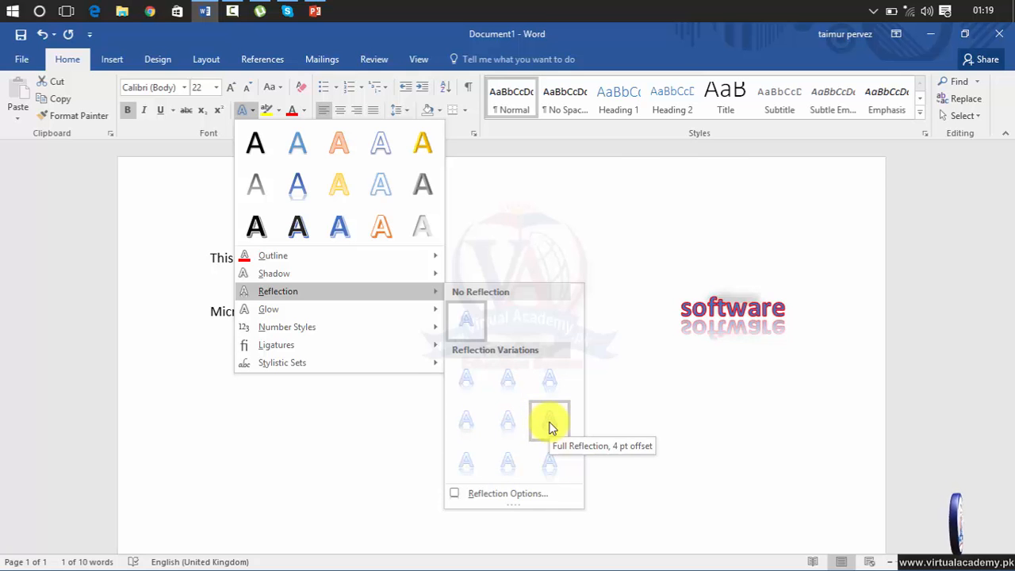
mouse_move(402, 308)
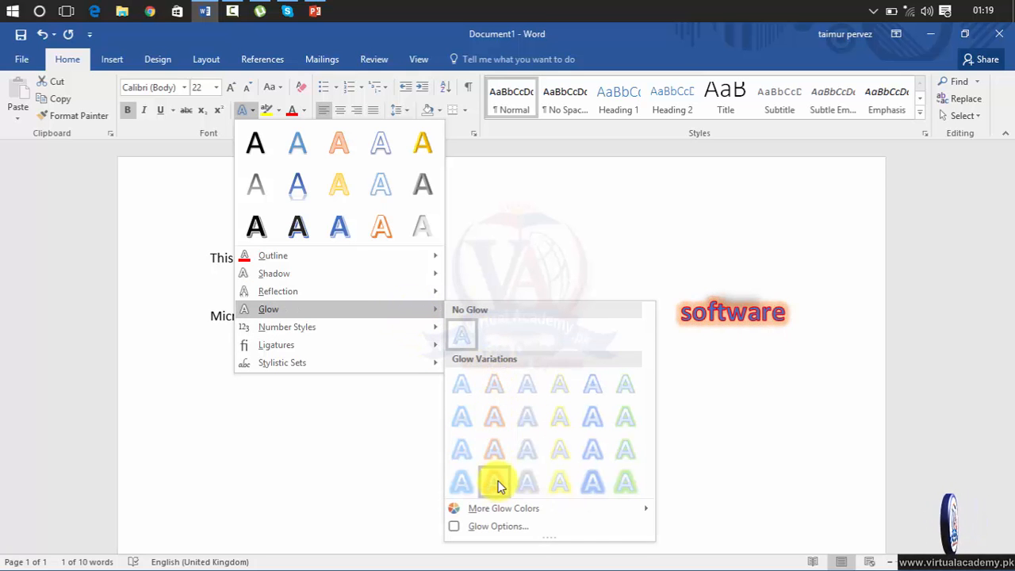
mouse_move(544, 513)
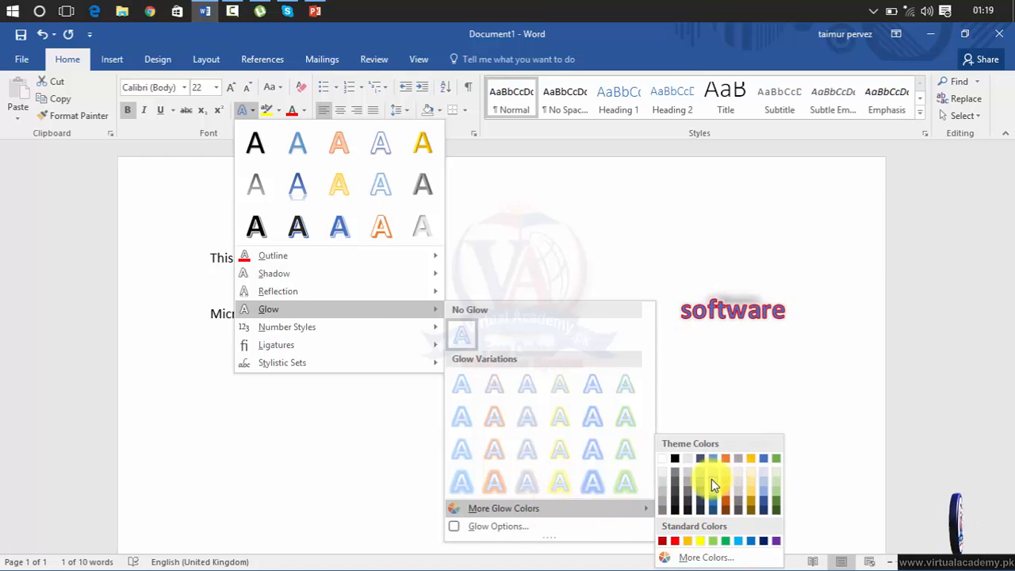
mouse_move(359, 333)
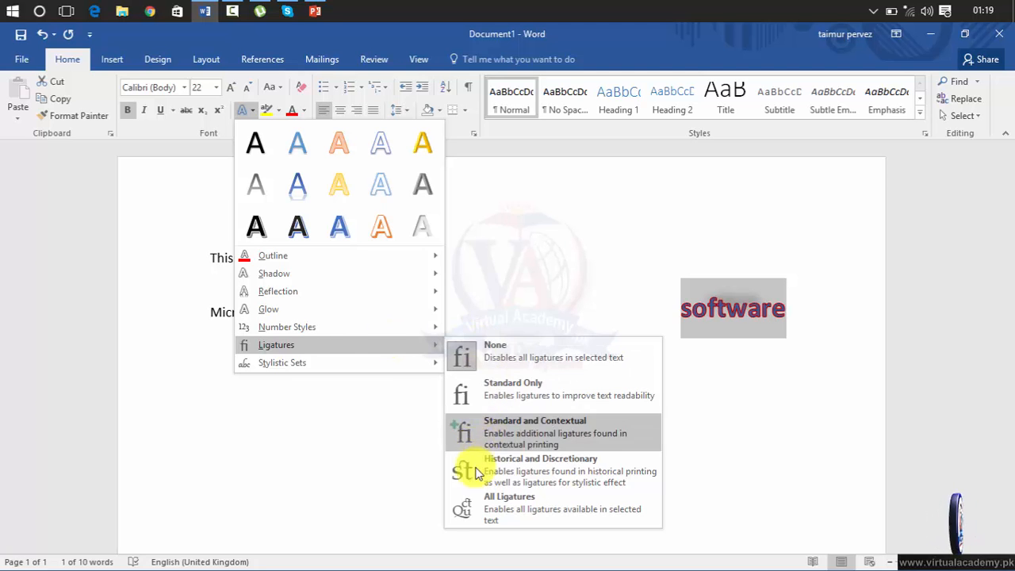
click(345, 366)
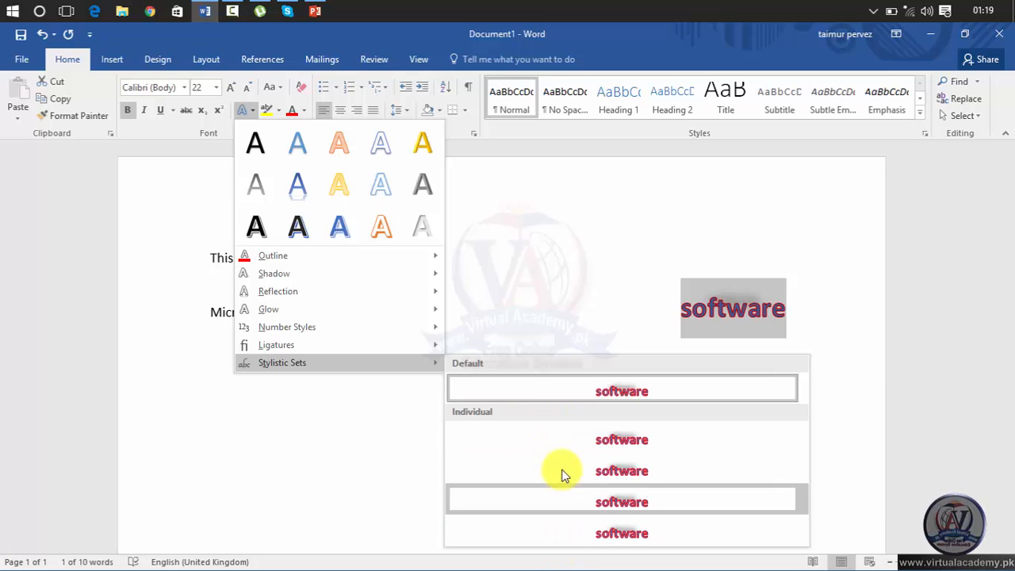
click(559, 316)
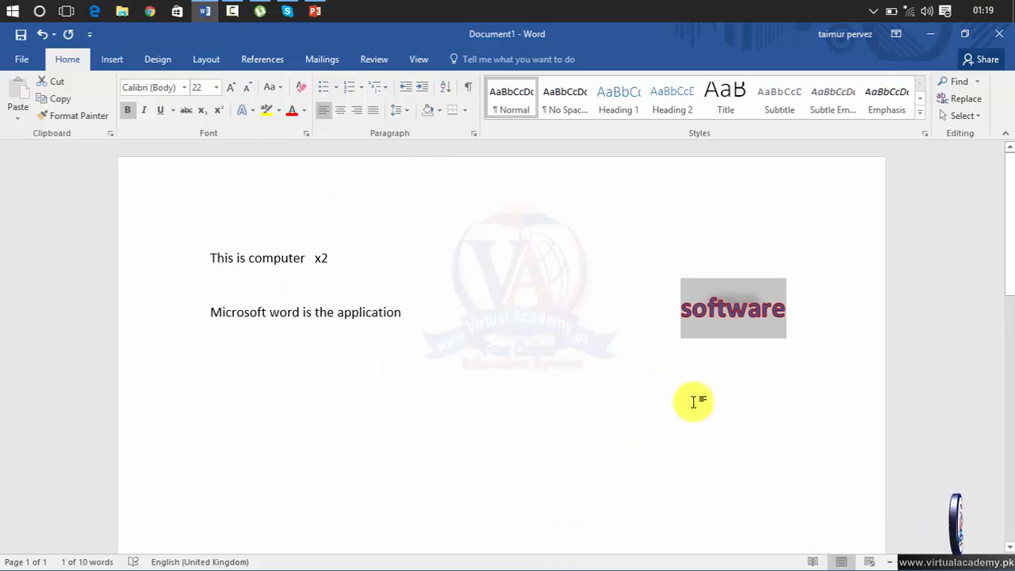
click(475, 329)
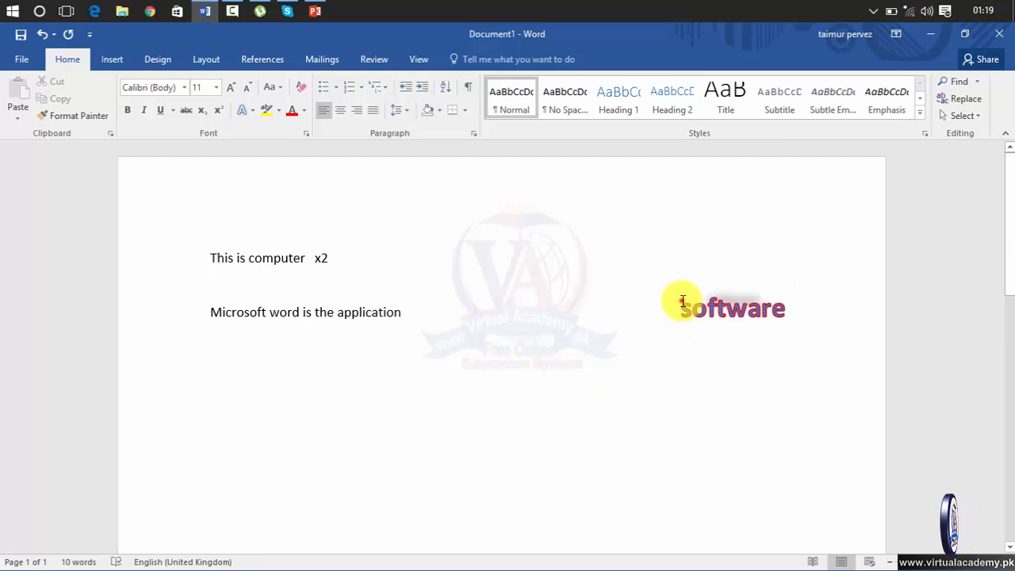
Step: Highlight the text "Microsoft word is the application" in turquoise
click(277, 89)
click(399, 317)
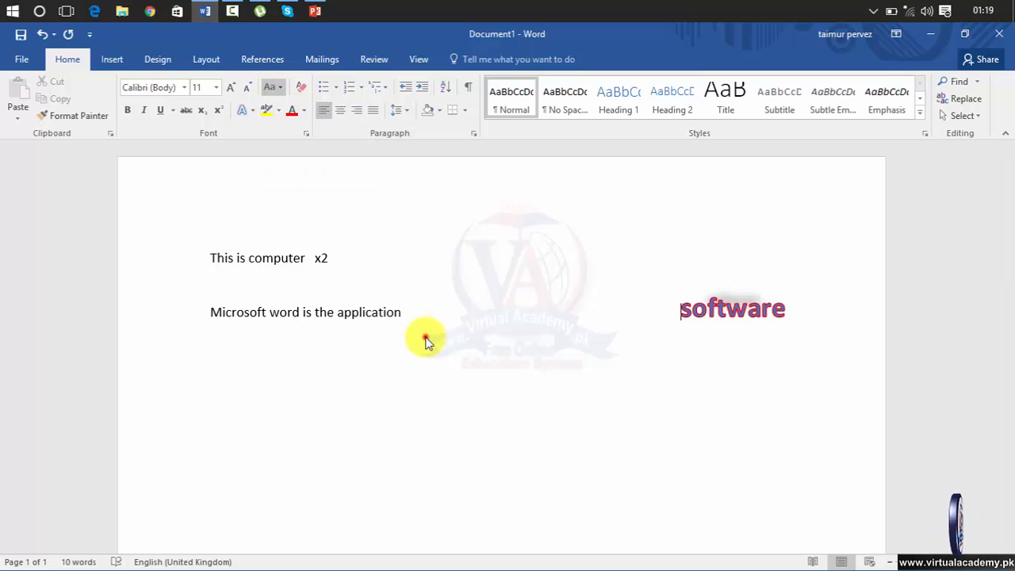
drag(397, 311, 254, 303)
click(330, 308)
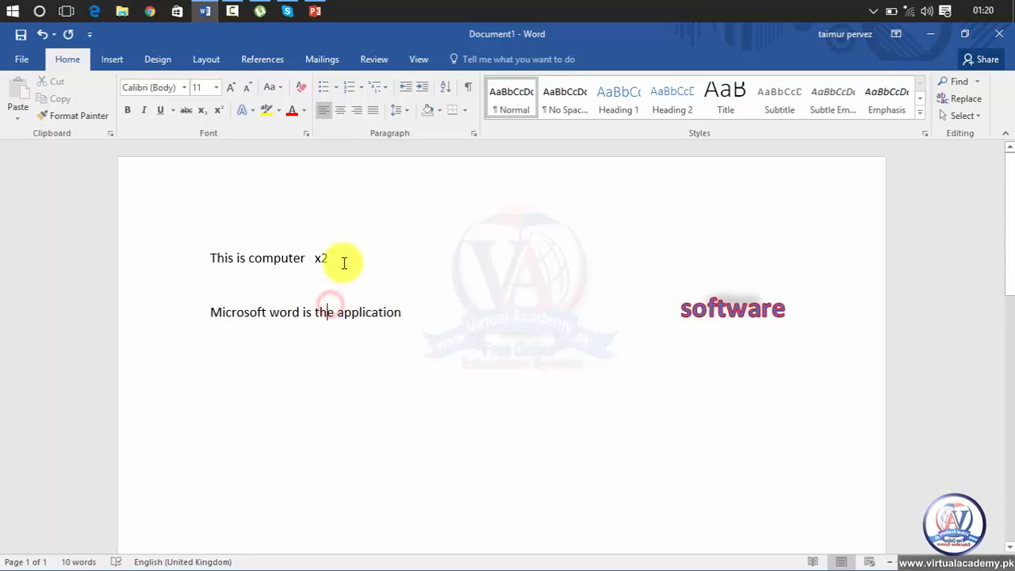
drag(400, 312, 240, 323)
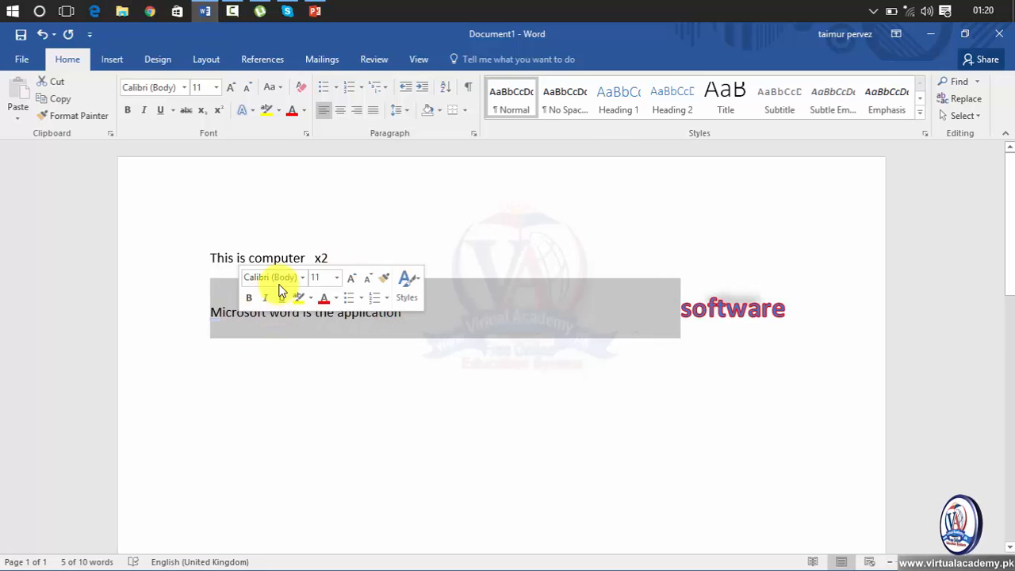
click(279, 113)
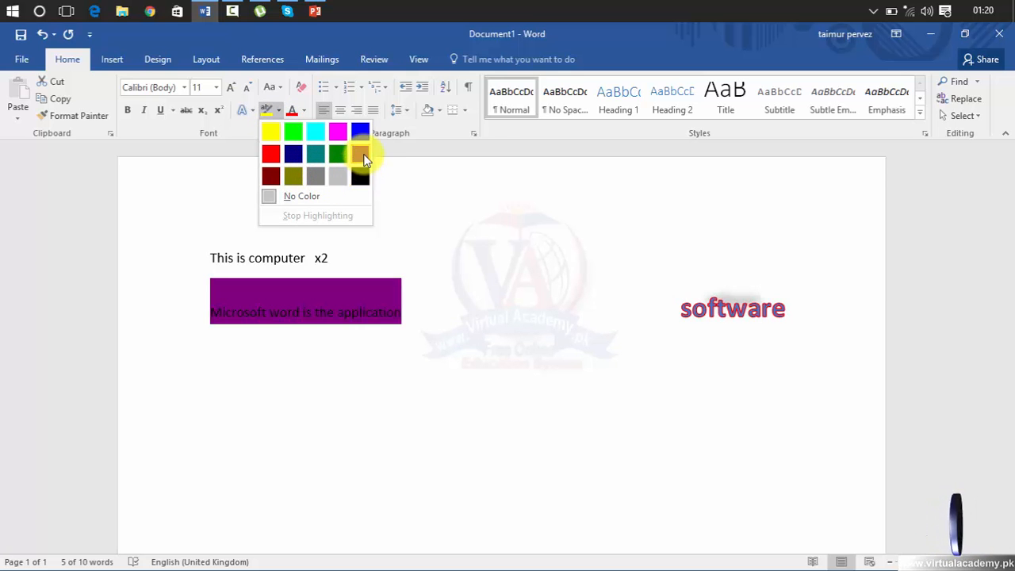
click(316, 130)
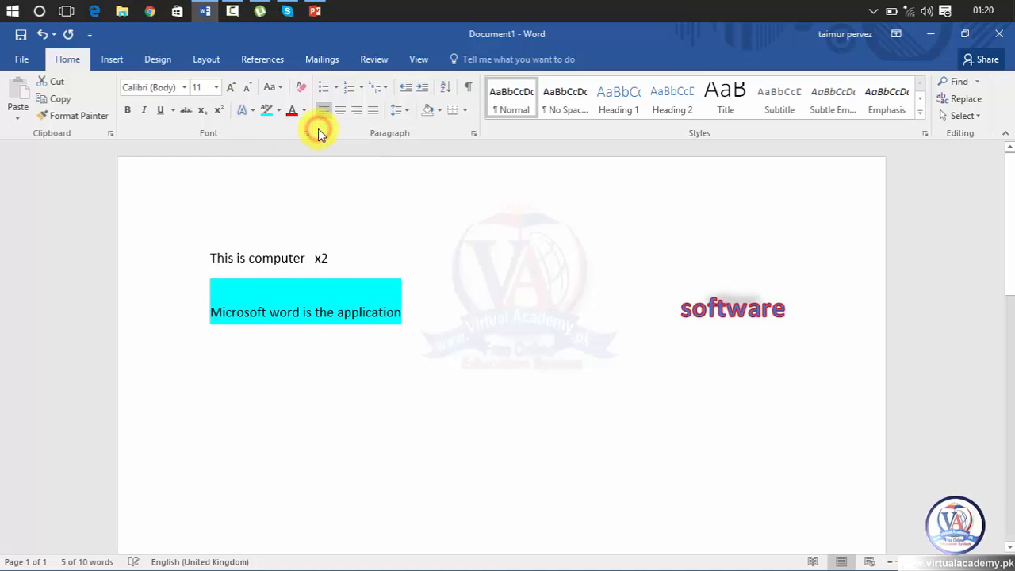
Step: Give "Microsoft word is the application" a light pink font color picked from the standard color palette, and deselect it
drag(399, 315, 211, 310)
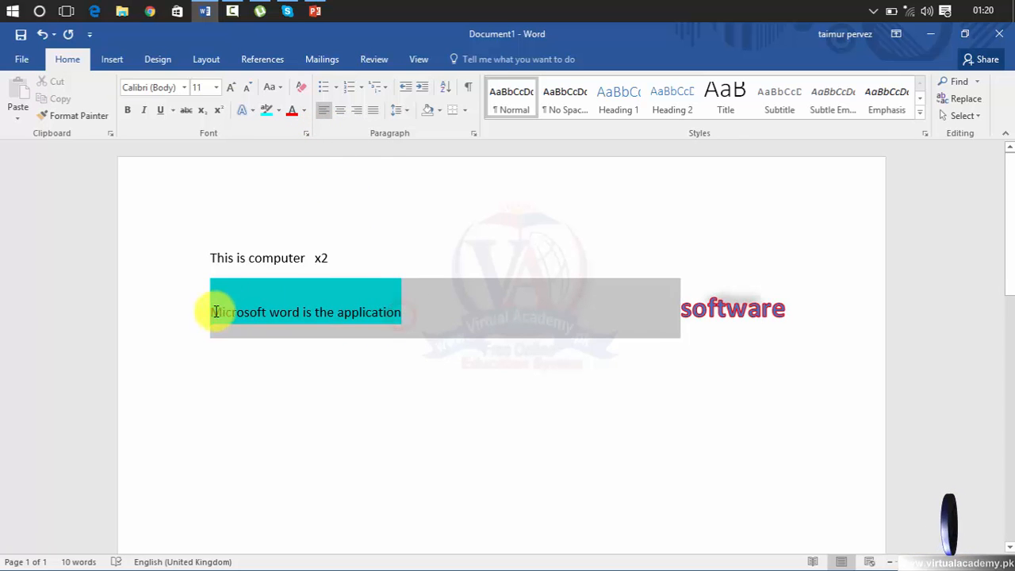
click(305, 110)
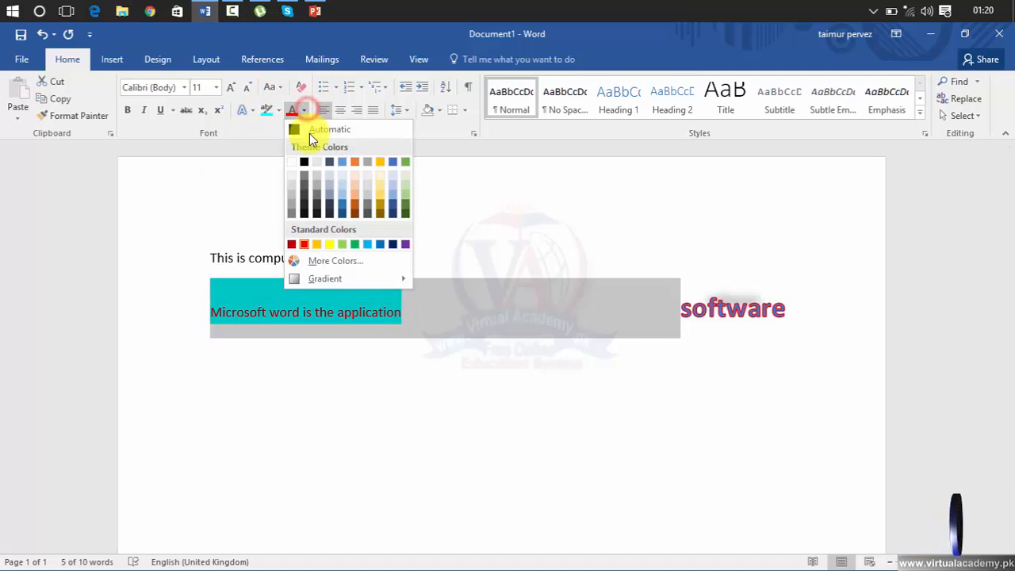
click(343, 258)
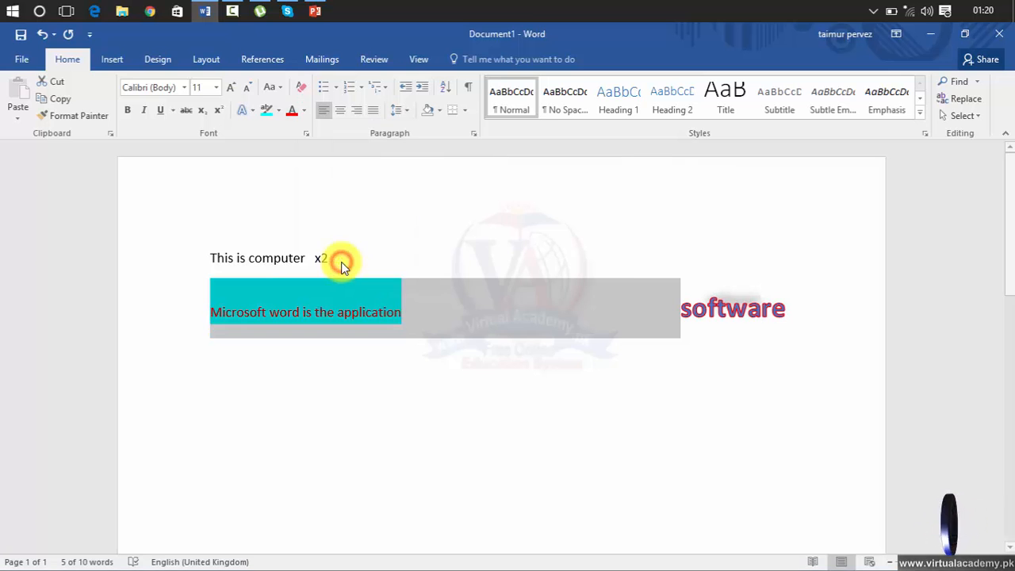
click(459, 189)
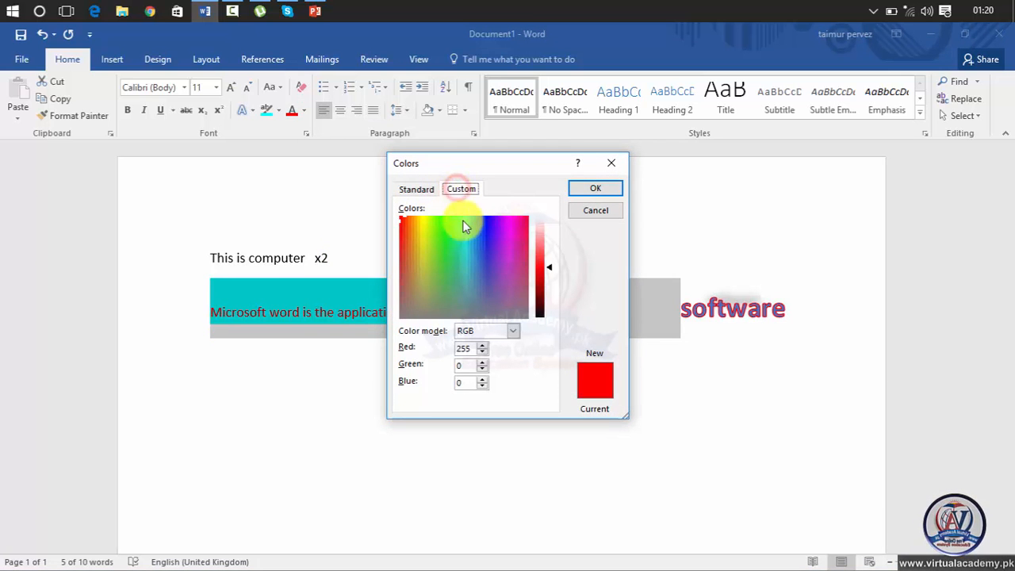
drag(465, 224, 432, 290)
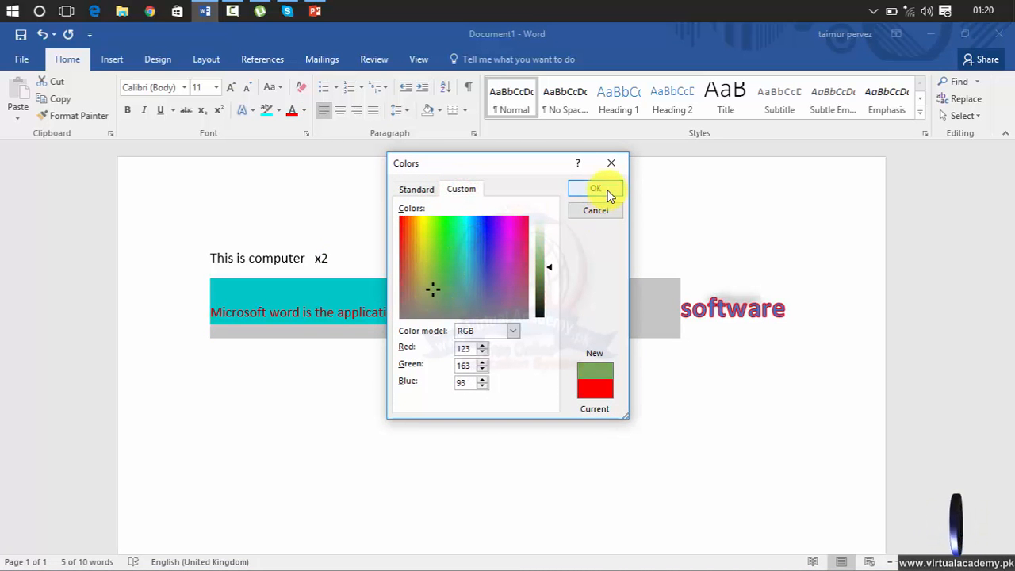
click(426, 192)
click(454, 249)
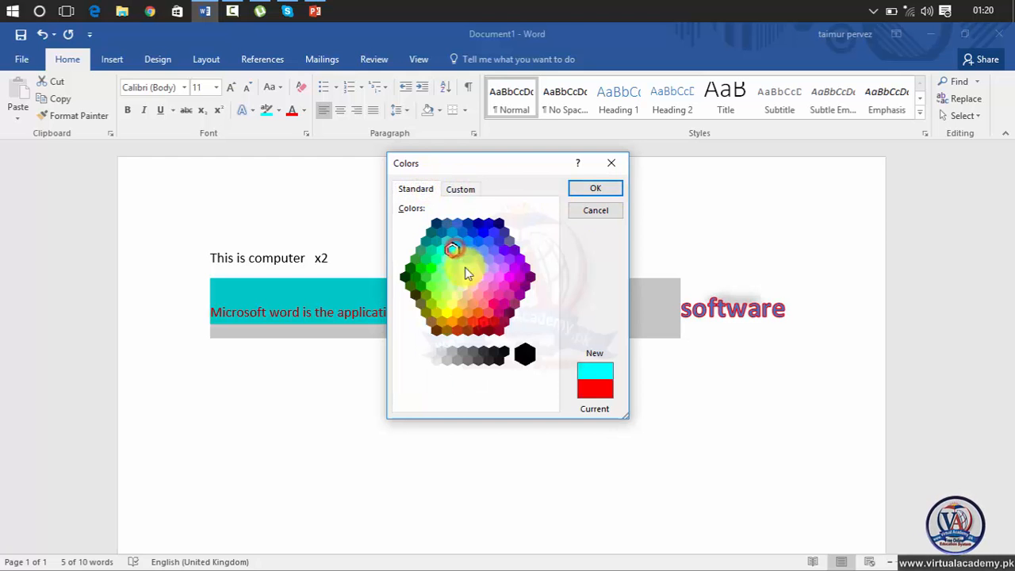
click(476, 278)
click(585, 195)
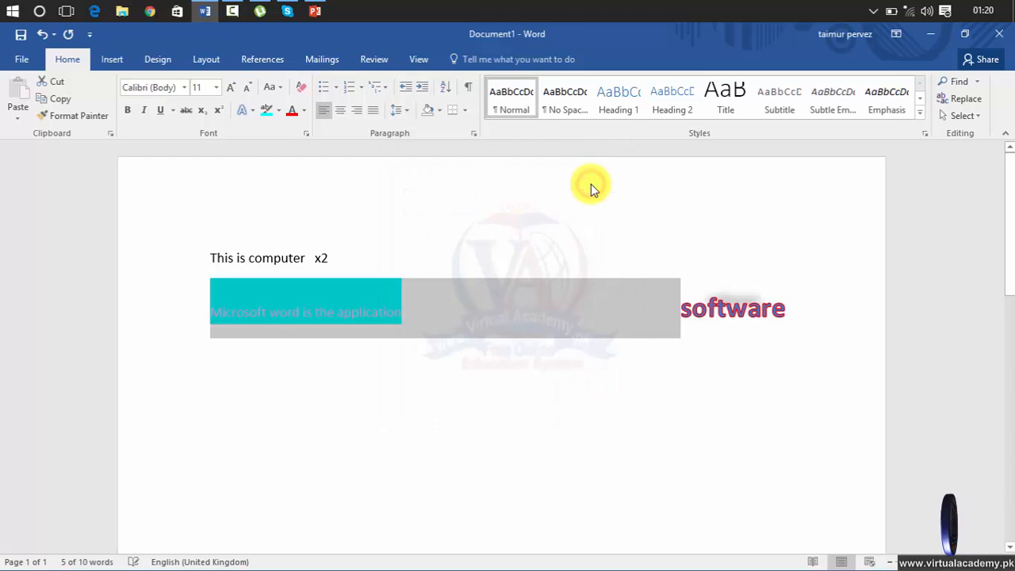
click(471, 272)
Step: Change the font color of "Microsoft word is the application" to standard red
drag(403, 311, 220, 320)
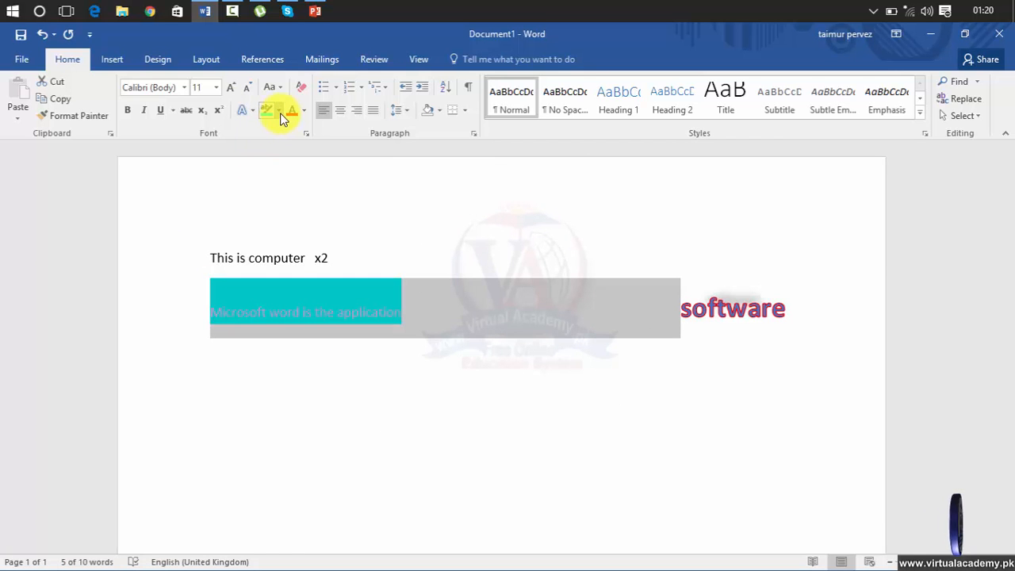
click(305, 112)
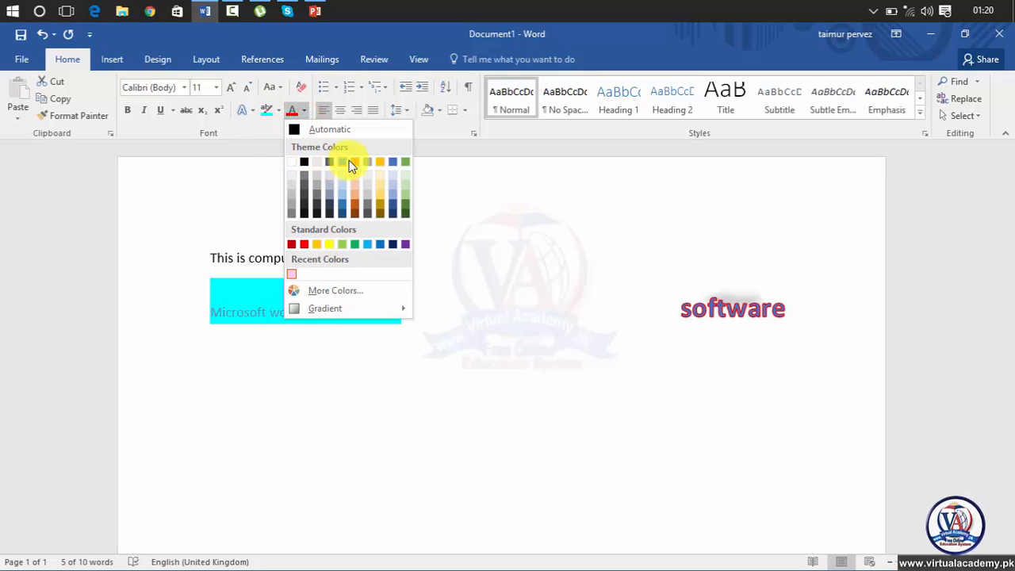
click(306, 241)
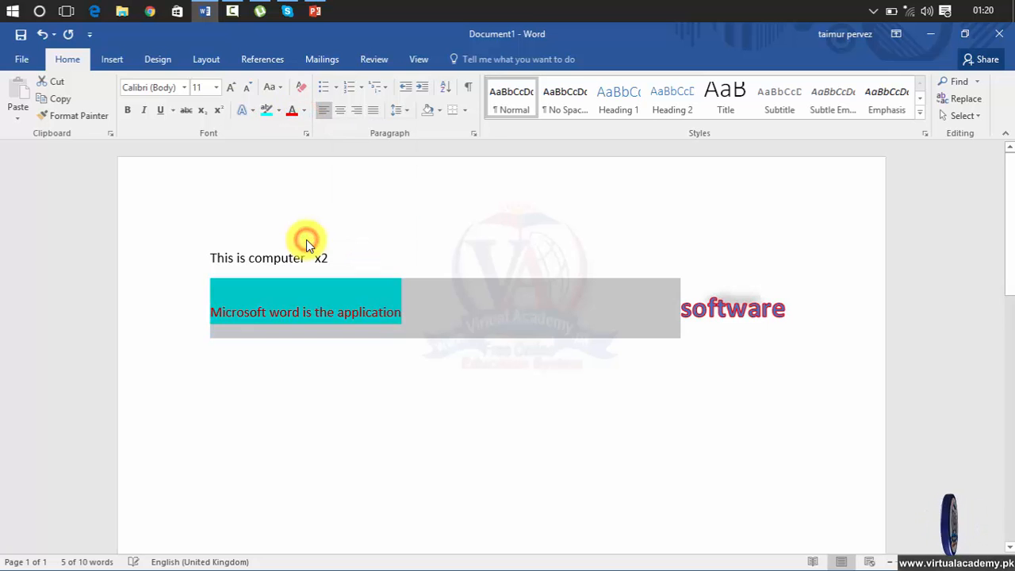
Step: Fill the text "Microsoft word is the application" with the third-row gold preset gradient and set the gradient type to Rectangular
click(305, 112)
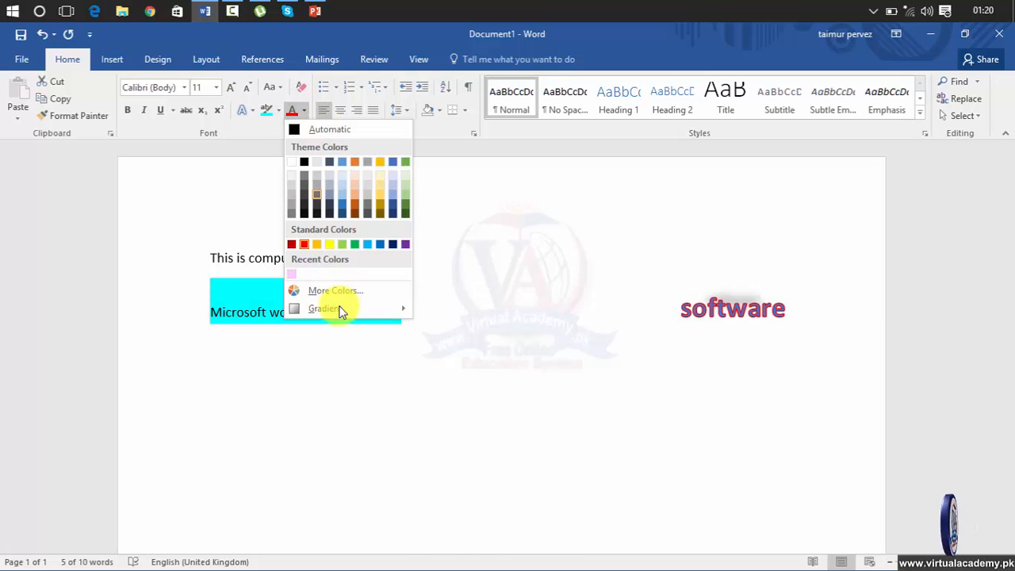
mouse_move(340, 311)
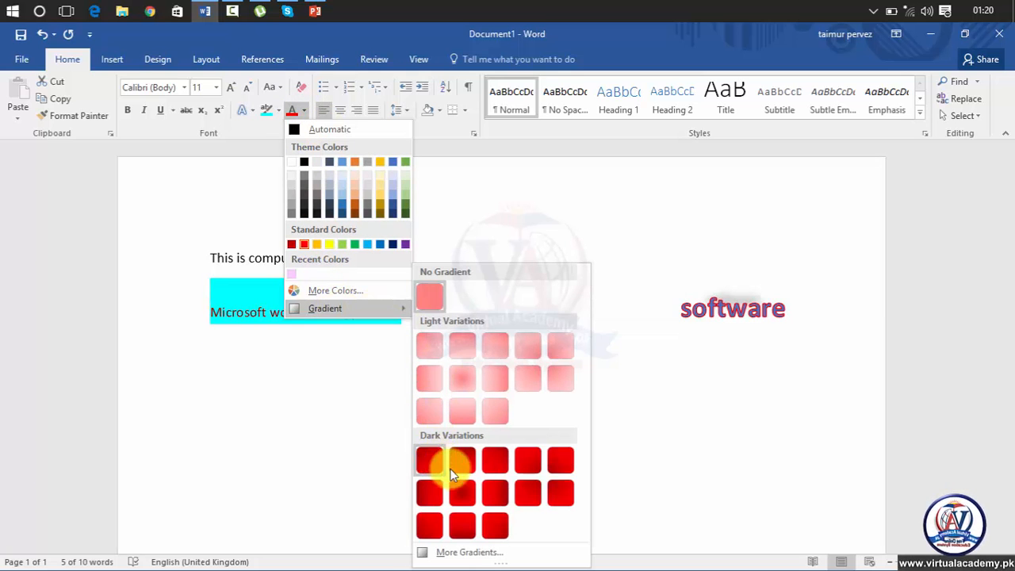
click(468, 551)
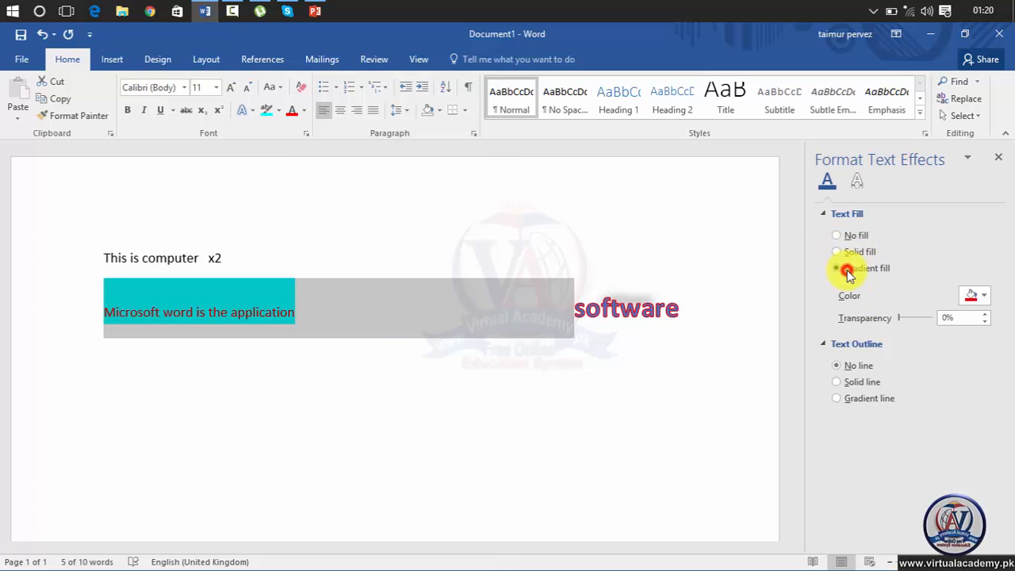
click(847, 269)
click(983, 294)
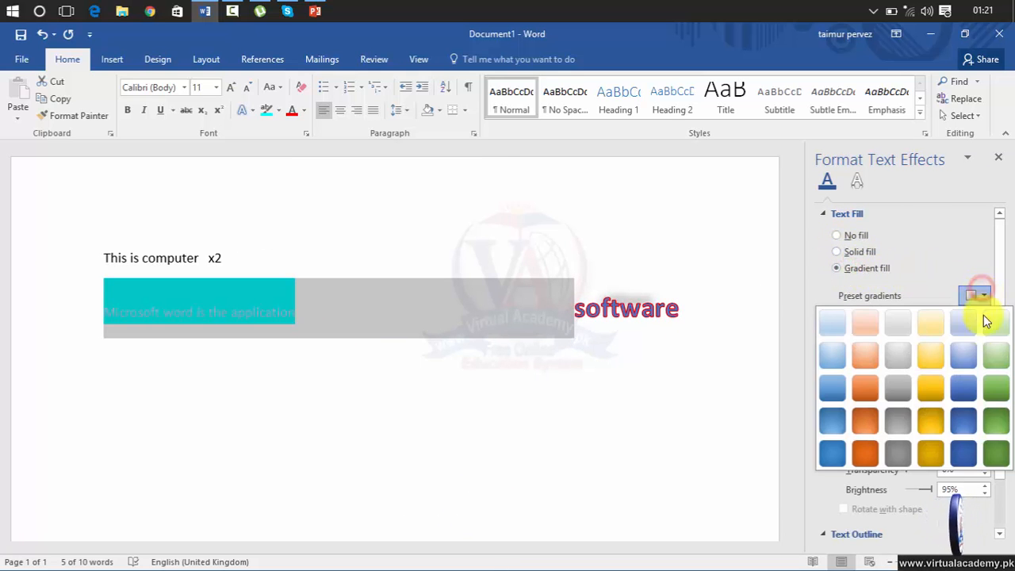
click(932, 382)
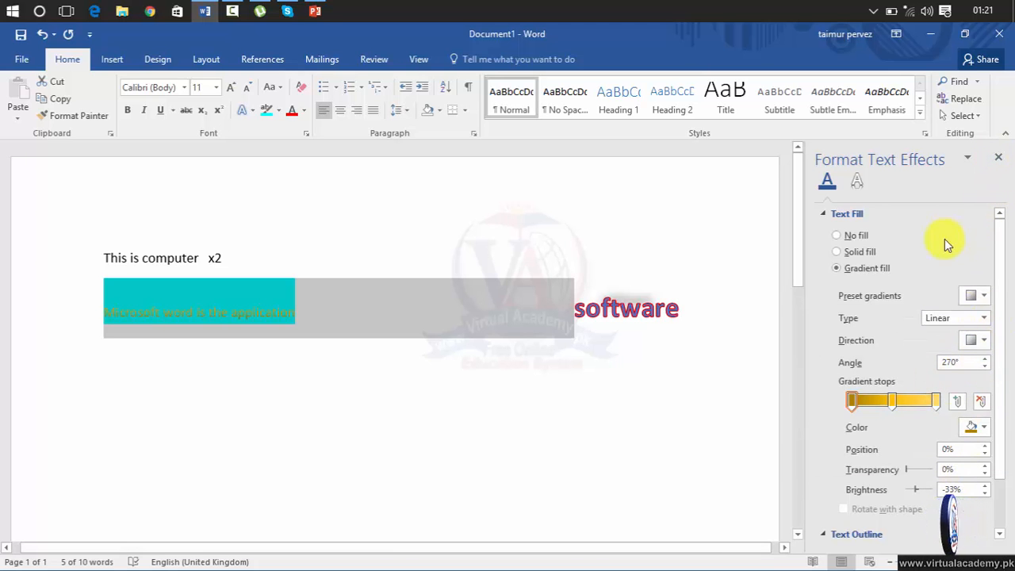
click(982, 318)
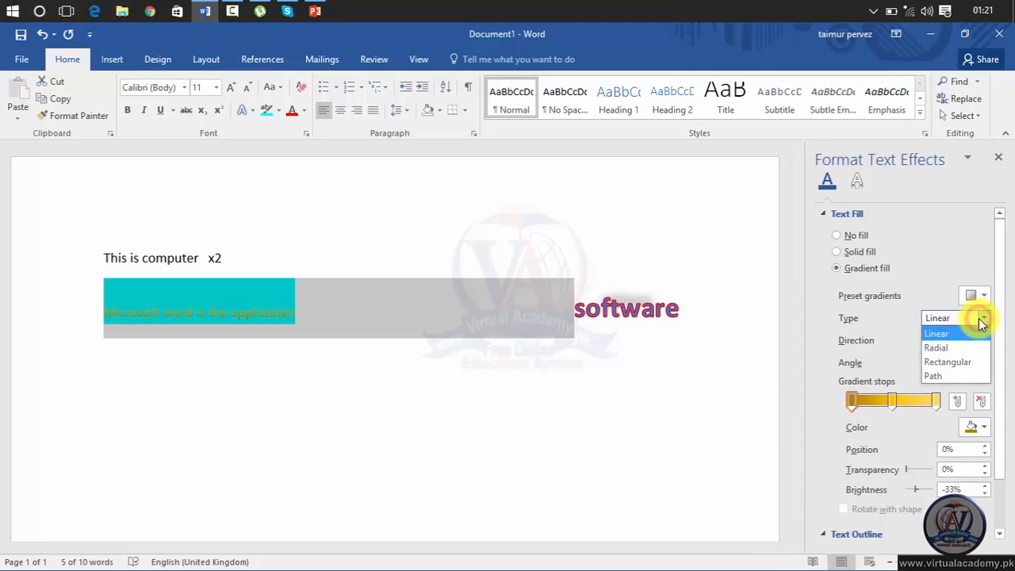
click(950, 370)
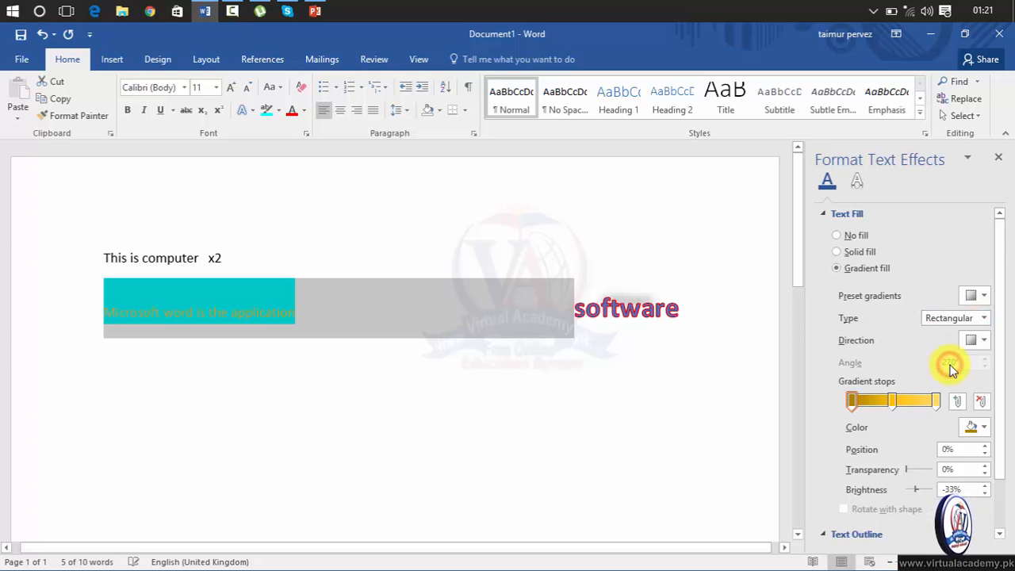
Step: Set the rectangular gradient of "Microsoft word is the application" to radiate from the center, close the text effects settings and deselect the text
click(983, 341)
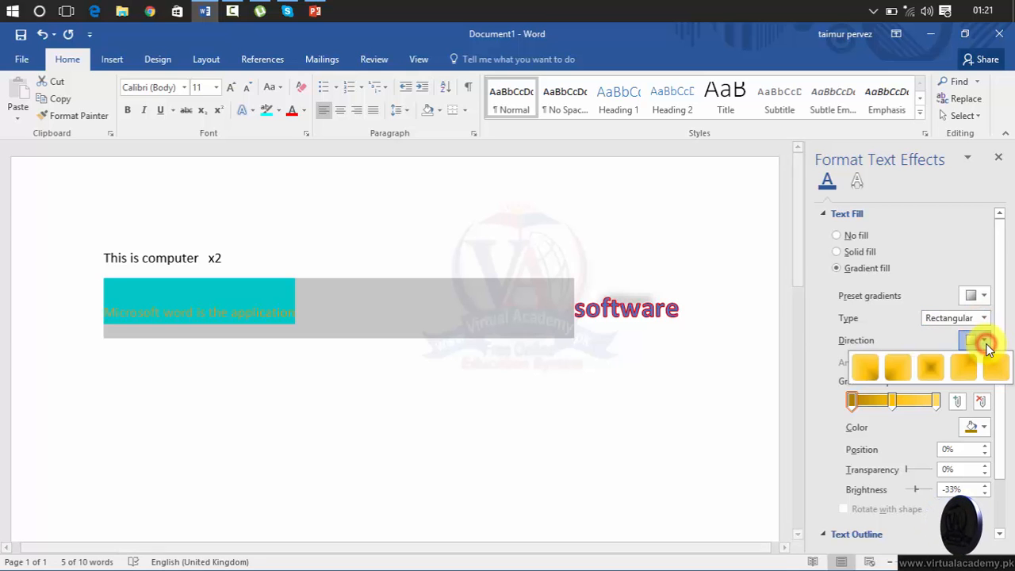
click(933, 371)
click(1000, 161)
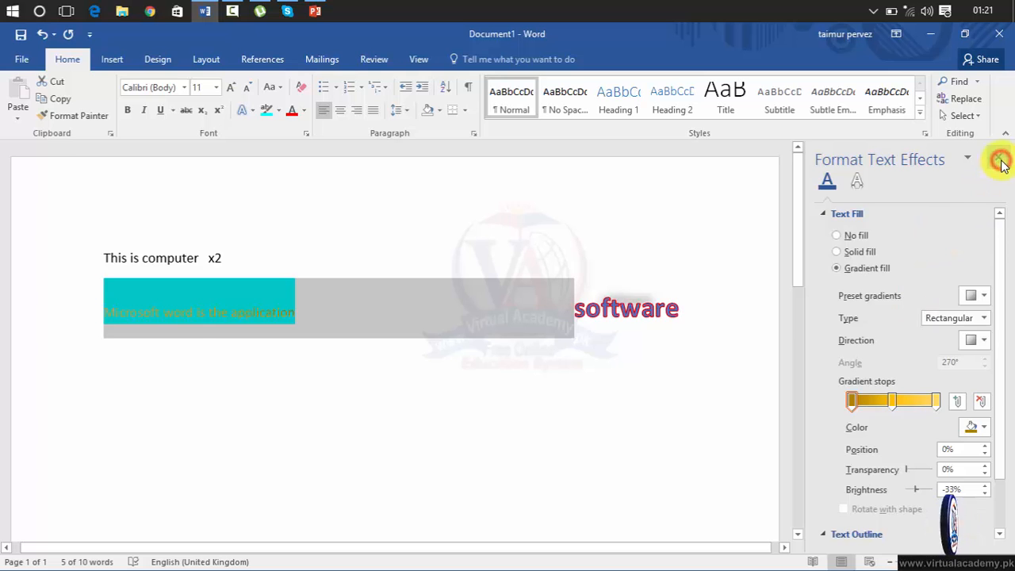
click(468, 374)
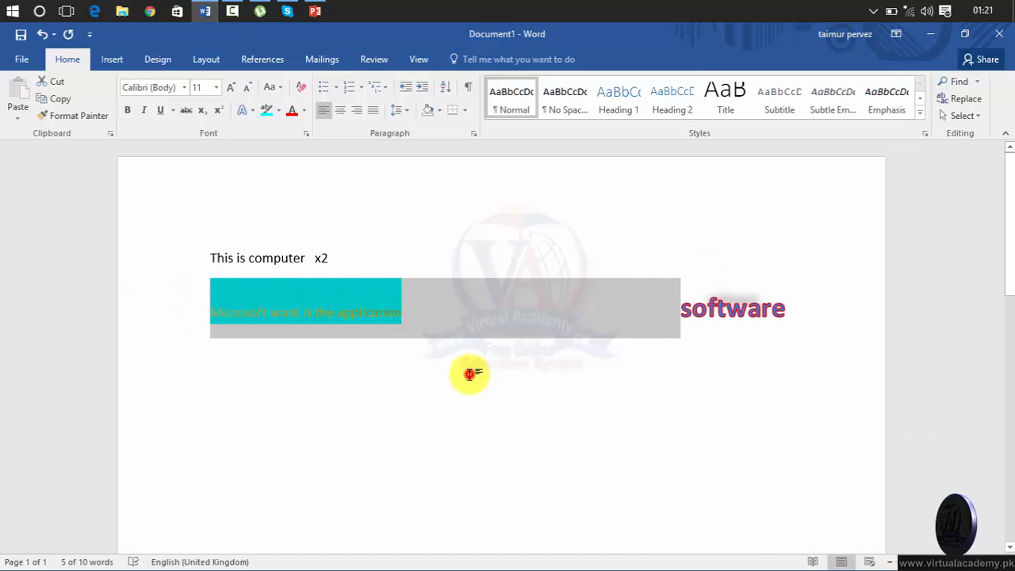
Step: Remove the turquoise highlight from "Microsoft word is the application" by setting its highlight to No Color
click(407, 290)
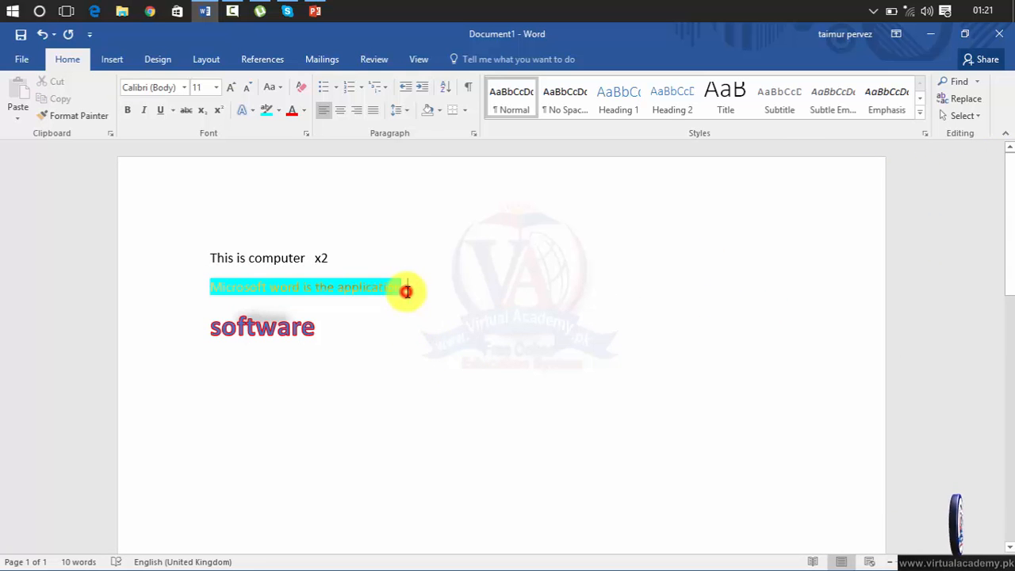
drag(406, 291, 217, 287)
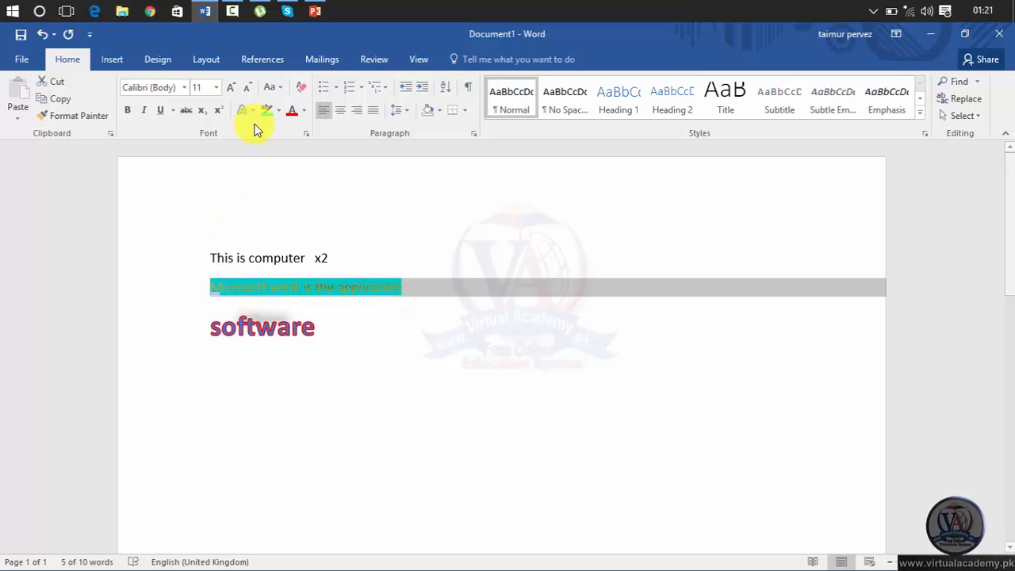
click(281, 111)
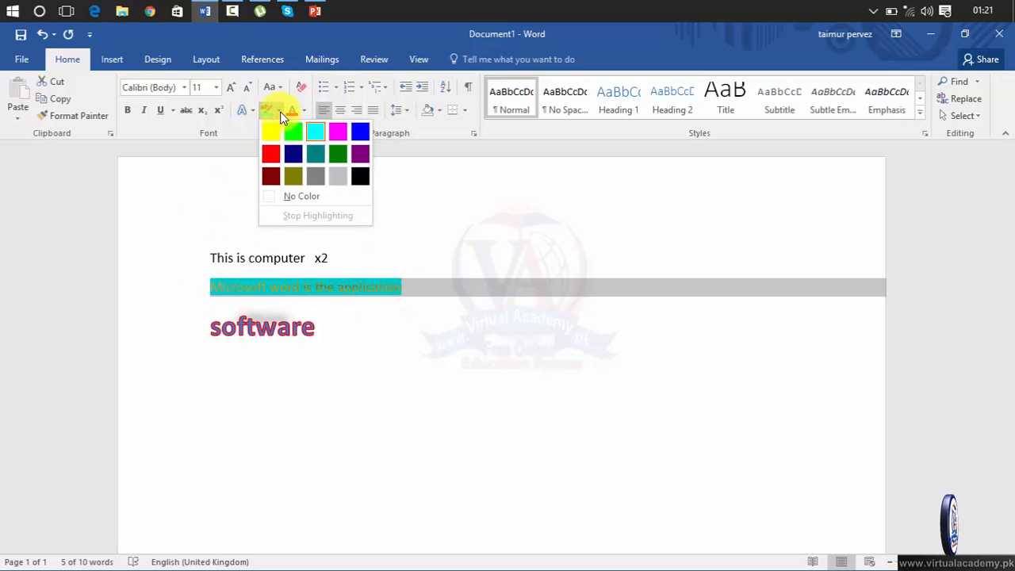
click(286, 196)
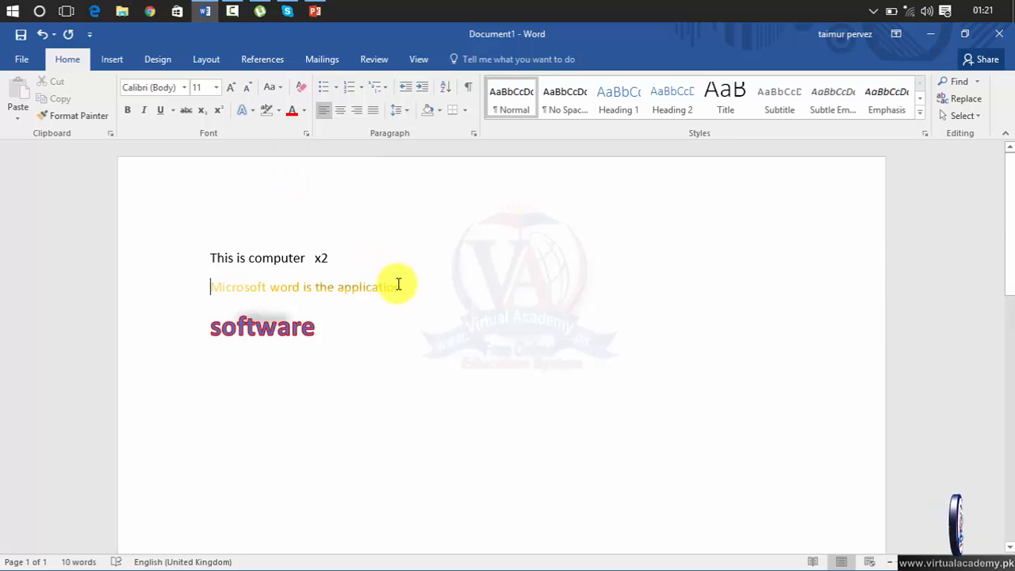
Step: Reset the font color of "Microsoft word is the application" to Automatic and deselect it
drag(403, 289, 218, 288)
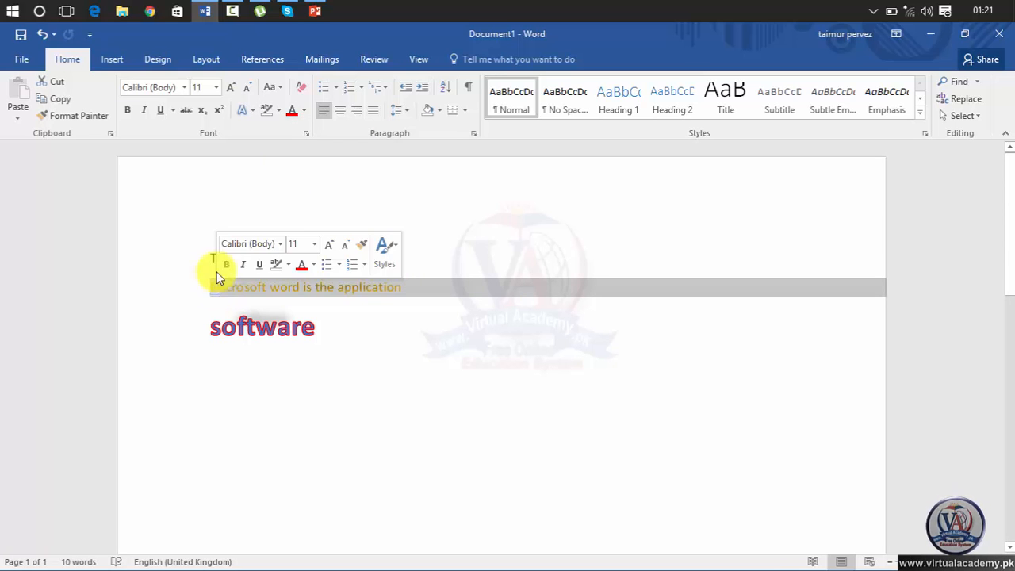
click(279, 111)
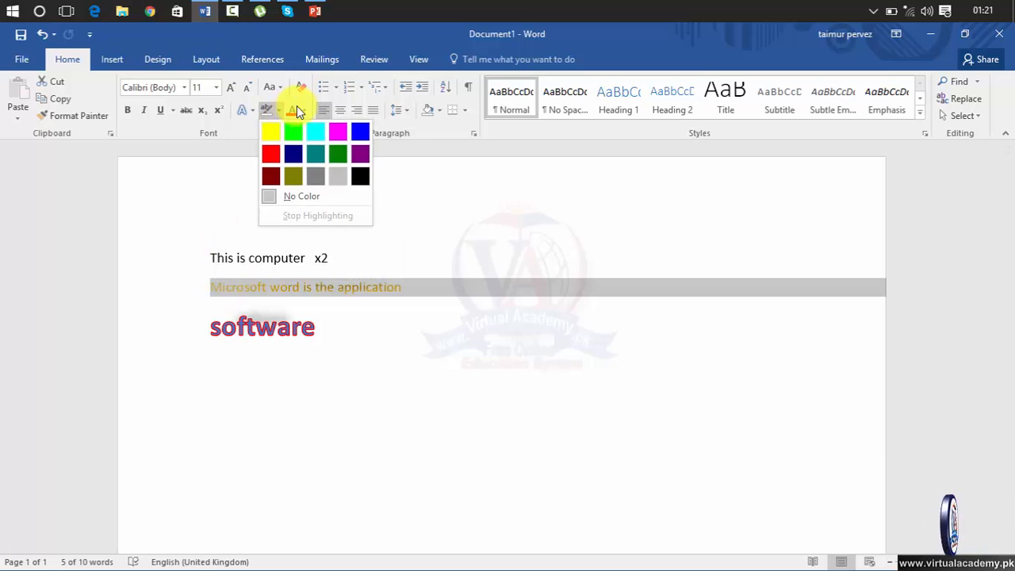
click(305, 111)
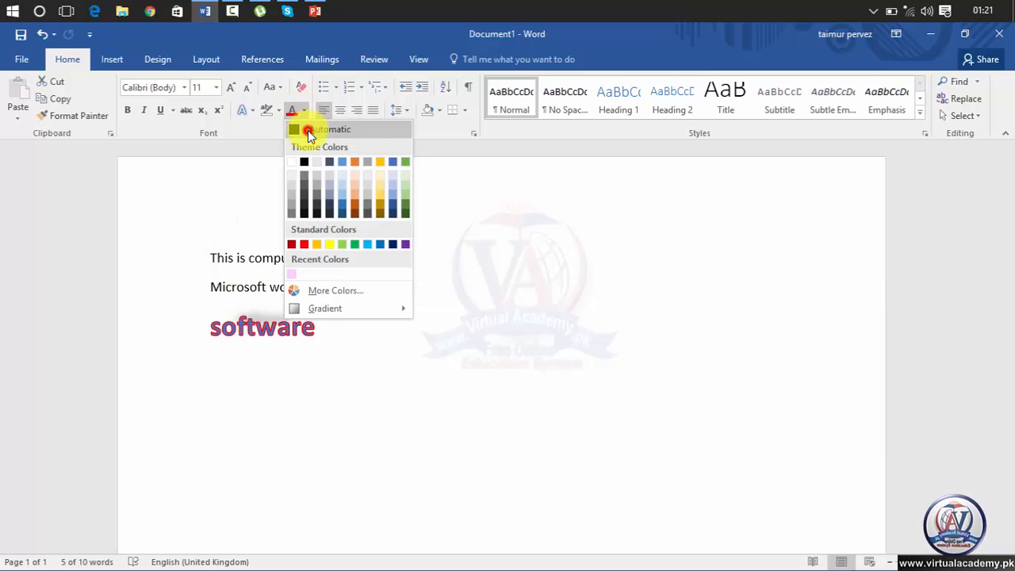
click(309, 130)
click(381, 325)
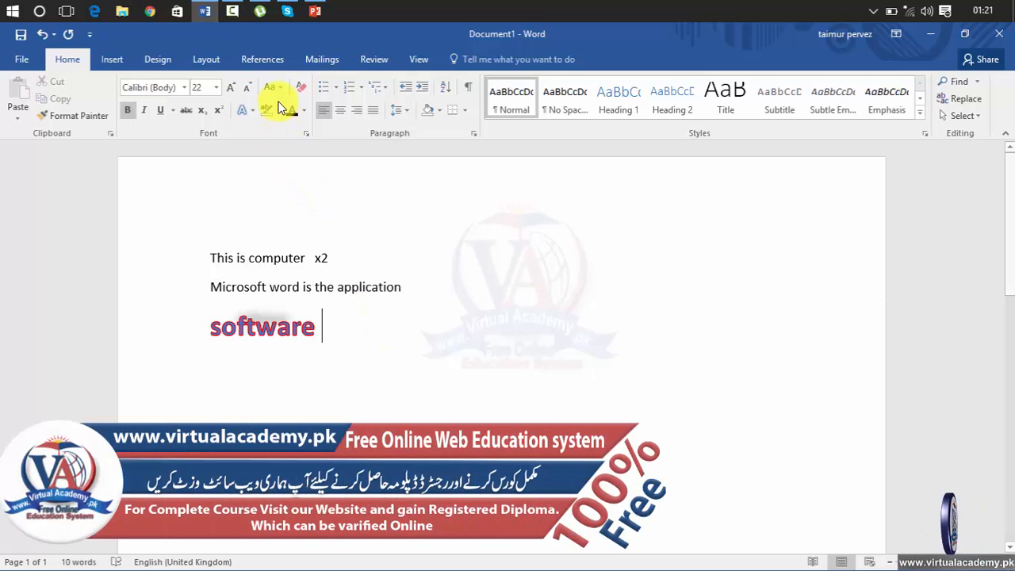
Step: Change the case of "Microsoft word is the application" to lowercase, and from there to UPPERCASE
click(403, 286)
drag(315, 290, 210, 291)
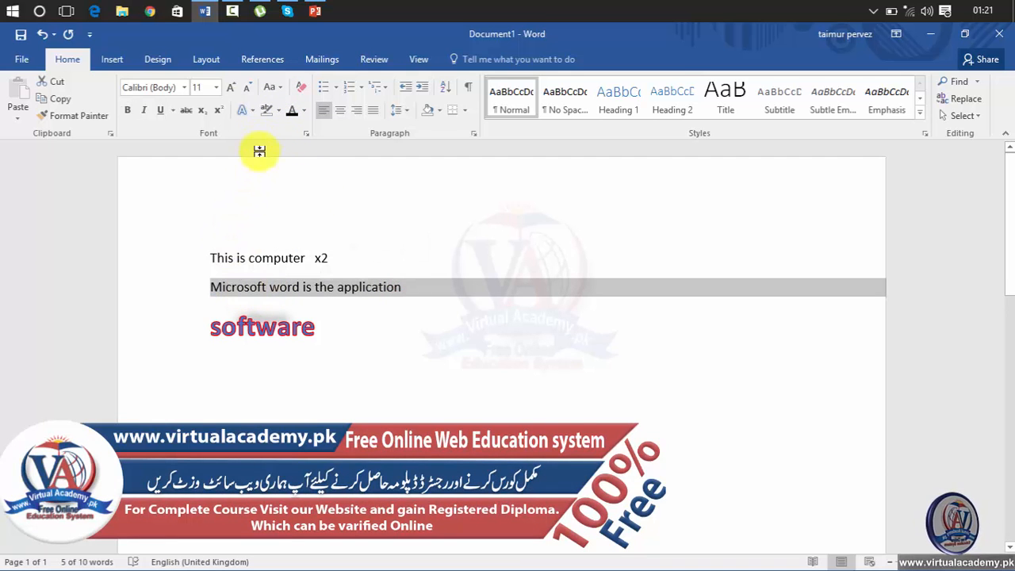
click(282, 91)
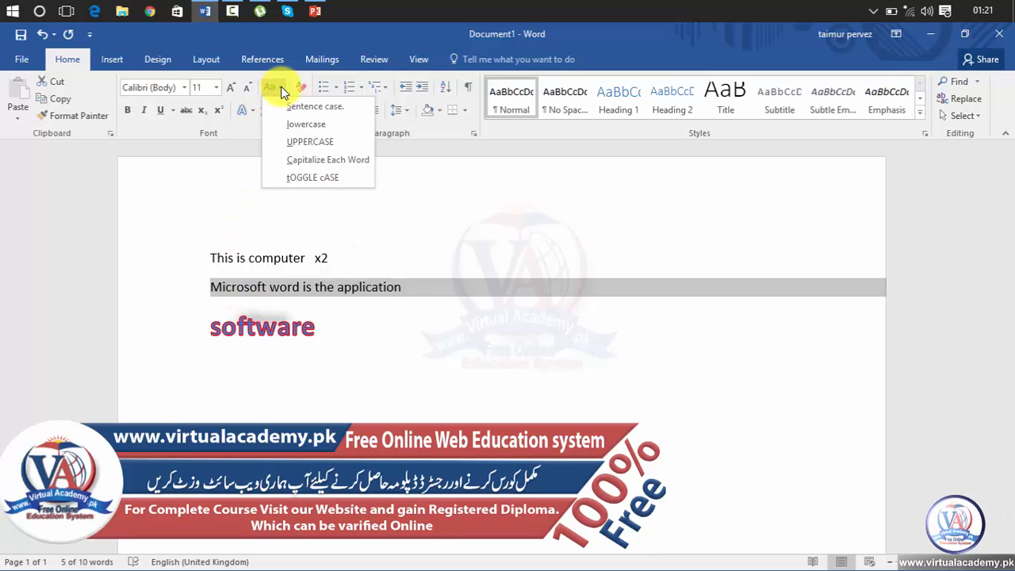
click(294, 125)
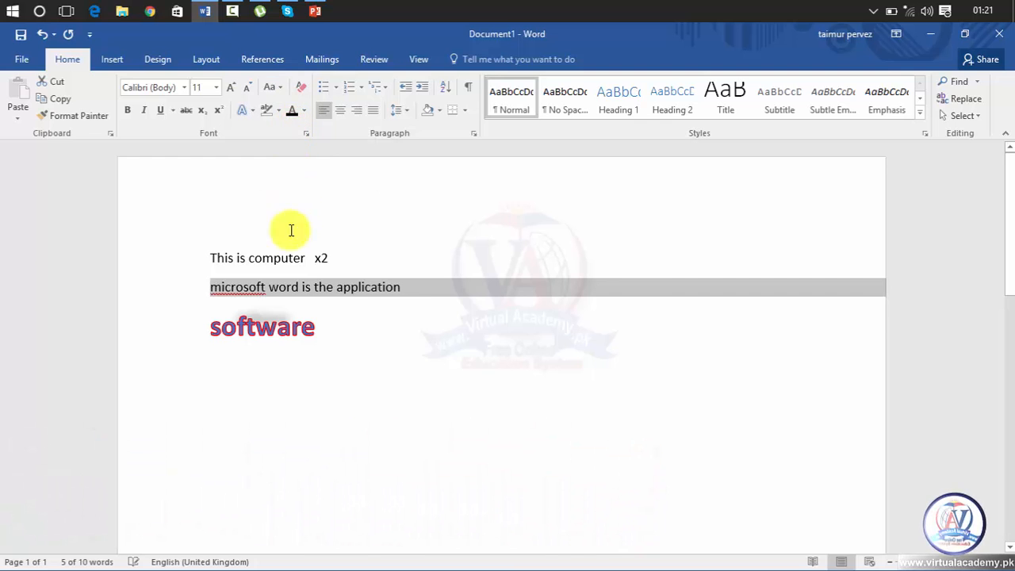
click(273, 86)
click(287, 141)
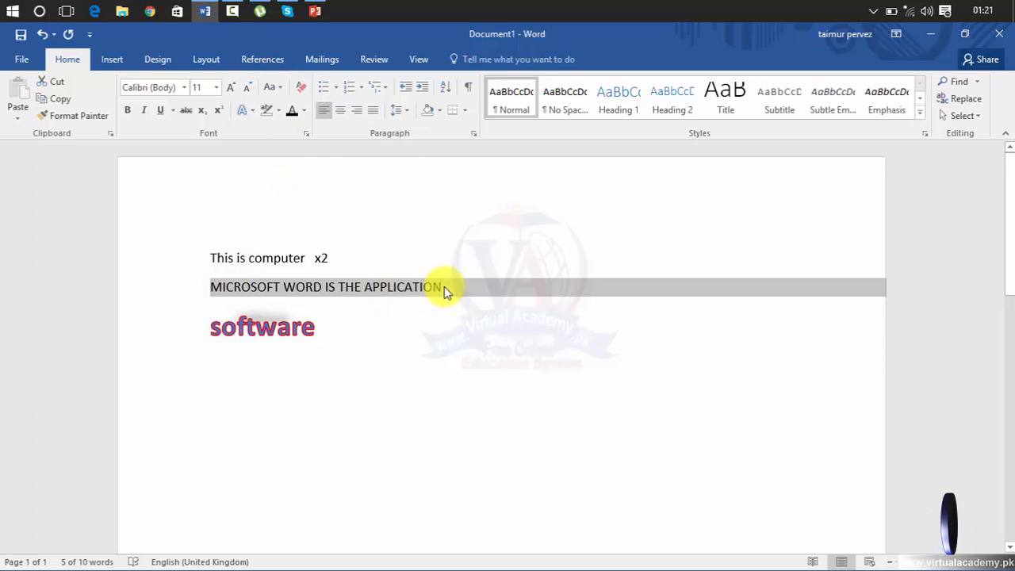
Step: Apply Capitalize Each Word to the selected Microsoft Word line, followed by tOGGLE cASE
click(275, 86)
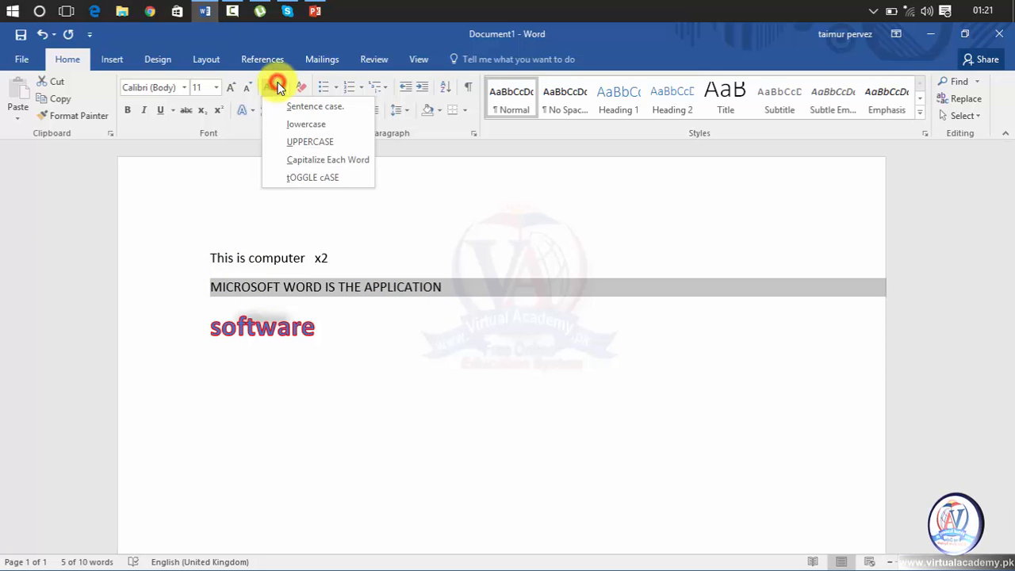
click(286, 159)
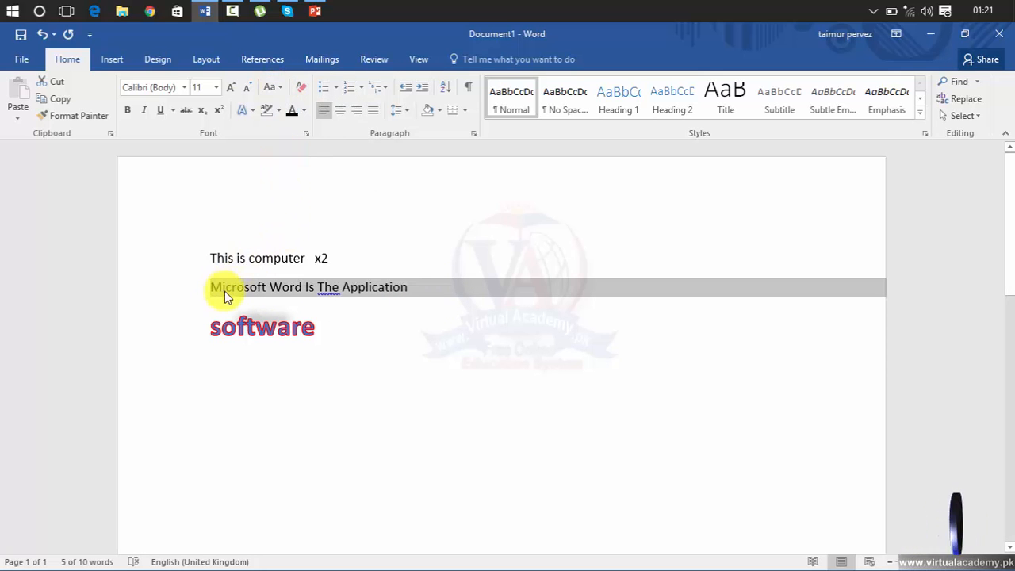
click(273, 87)
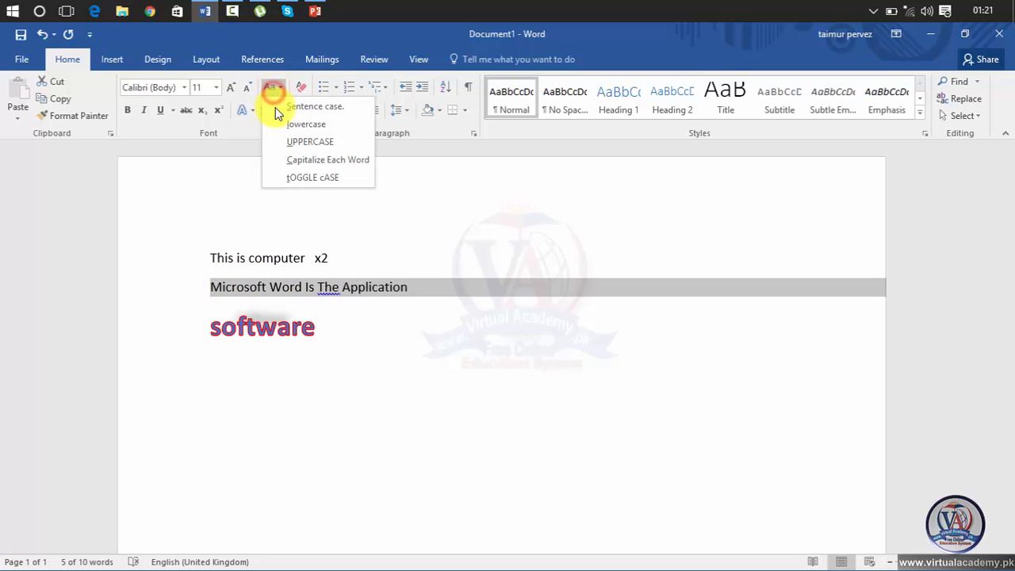
click(287, 178)
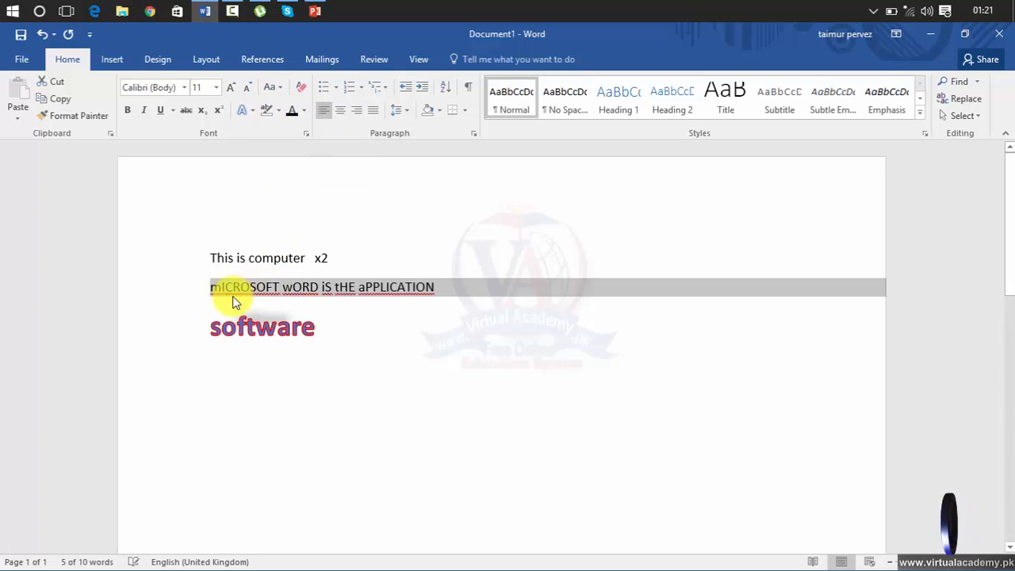
Step: Change the selected Microsoft Word line to Sentence case and deselect it
click(273, 88)
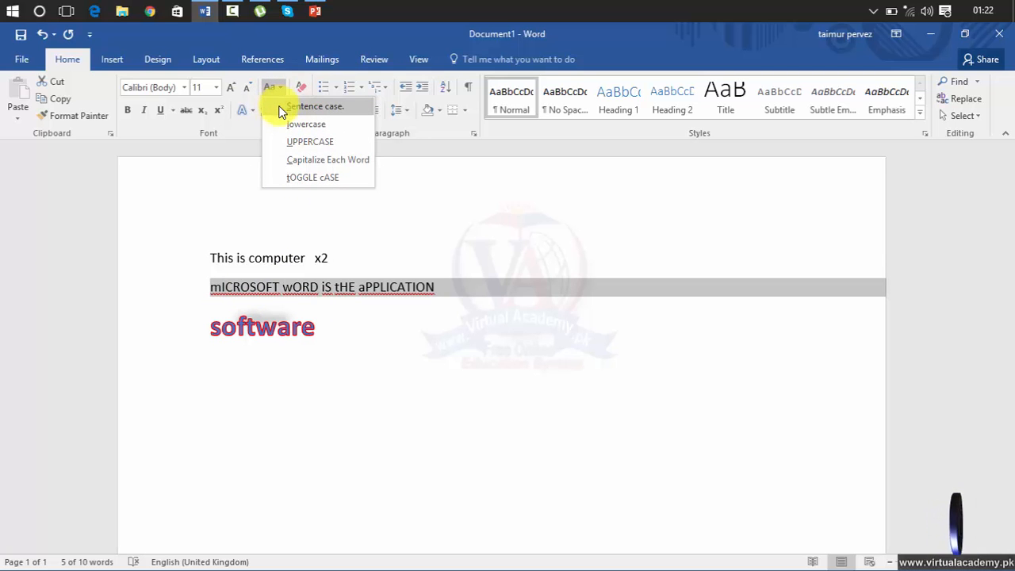
click(279, 106)
click(279, 109)
click(339, 349)
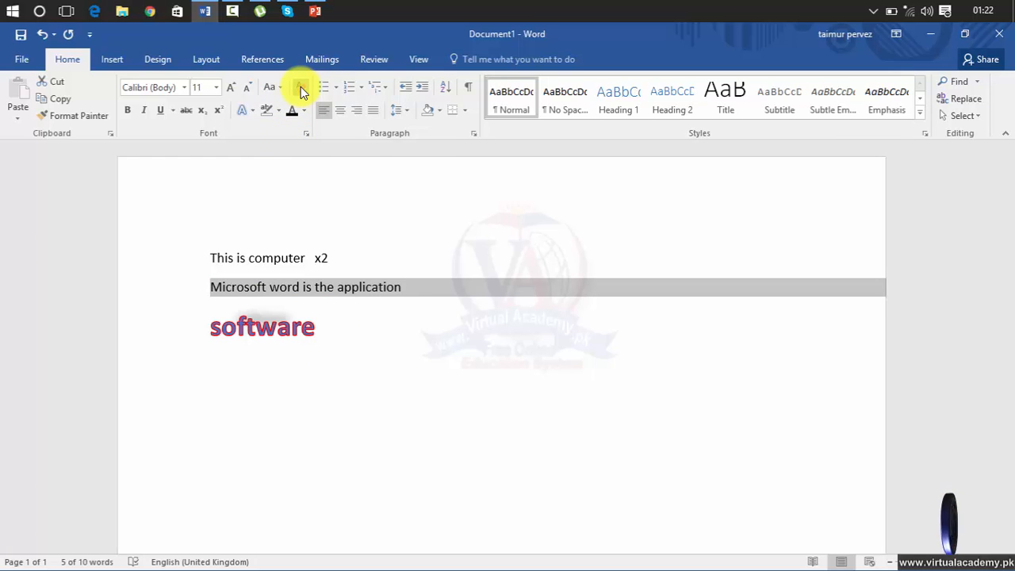
click(386, 357)
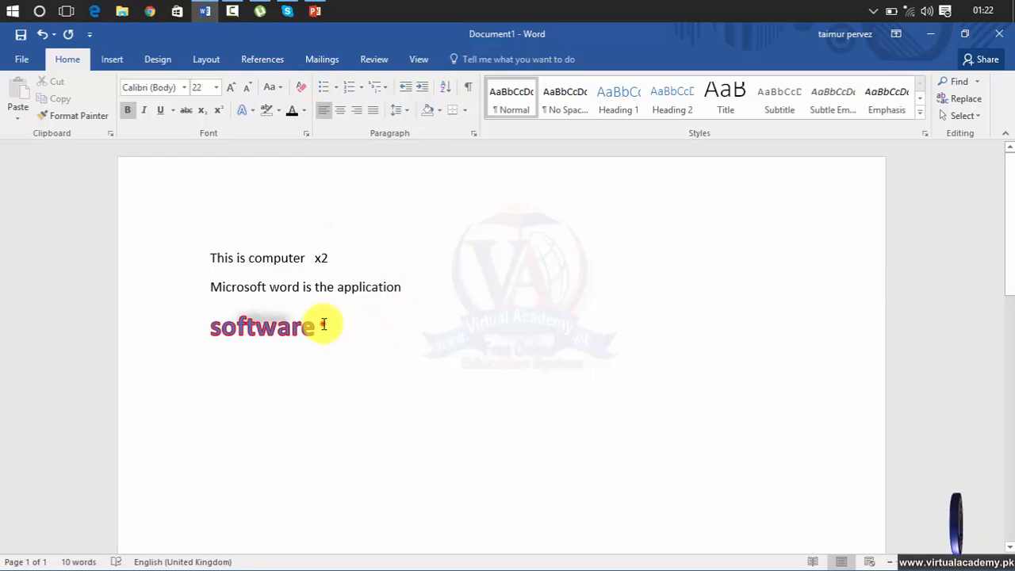
Step: Give the word "application" in the second line the light blue theme font color
drag(323, 325, 208, 329)
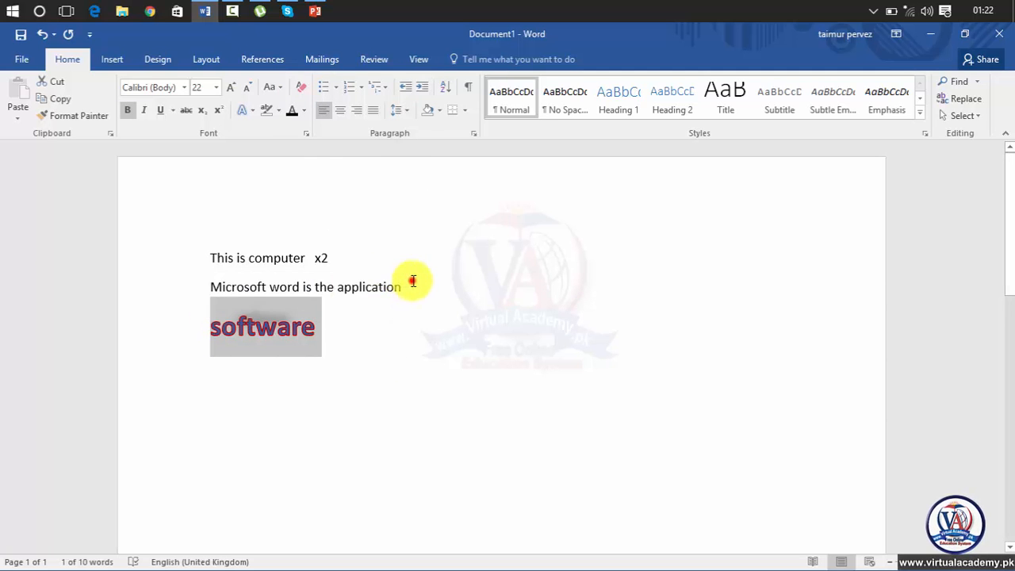
drag(409, 286, 333, 288)
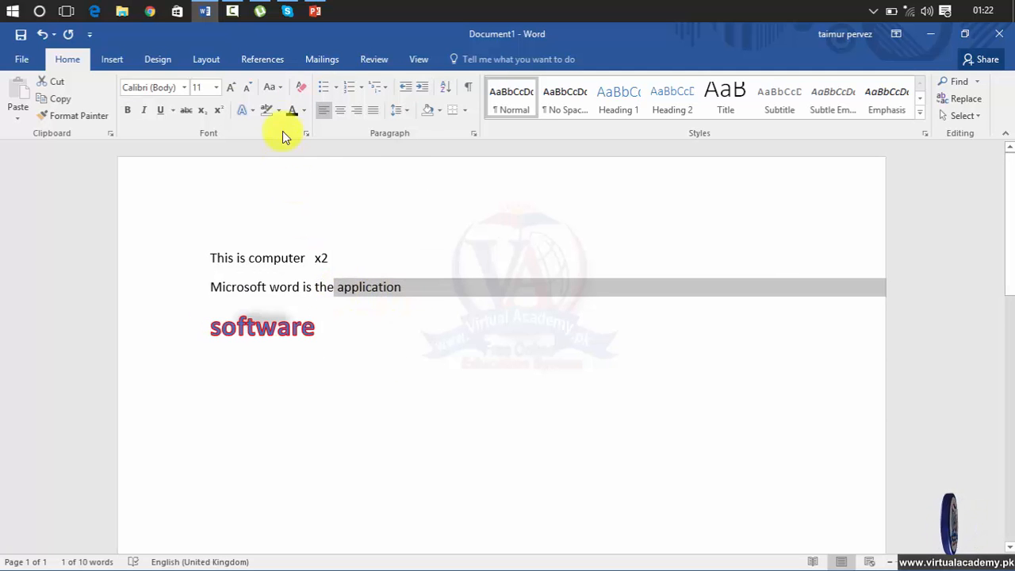
click(307, 112)
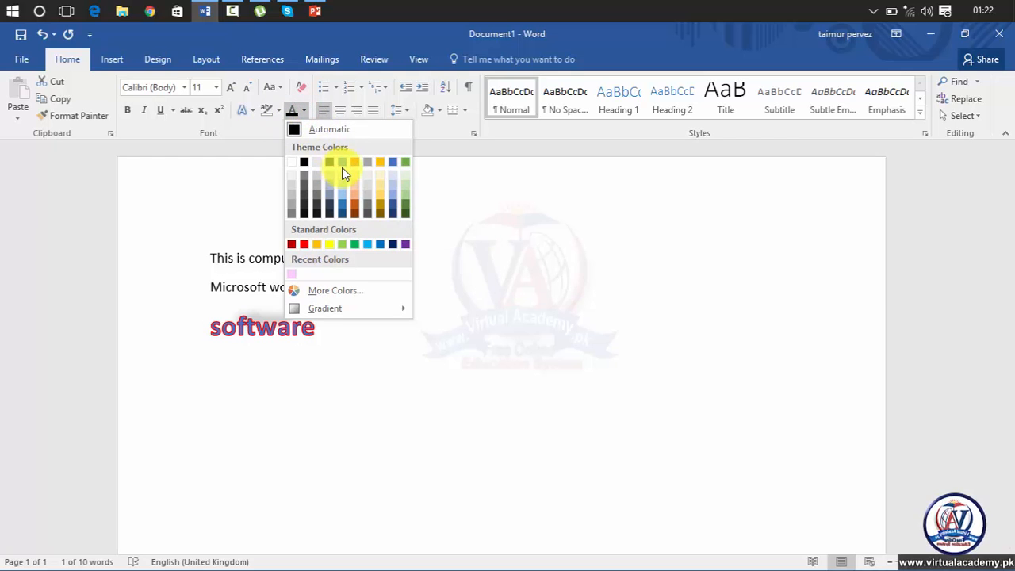
click(344, 164)
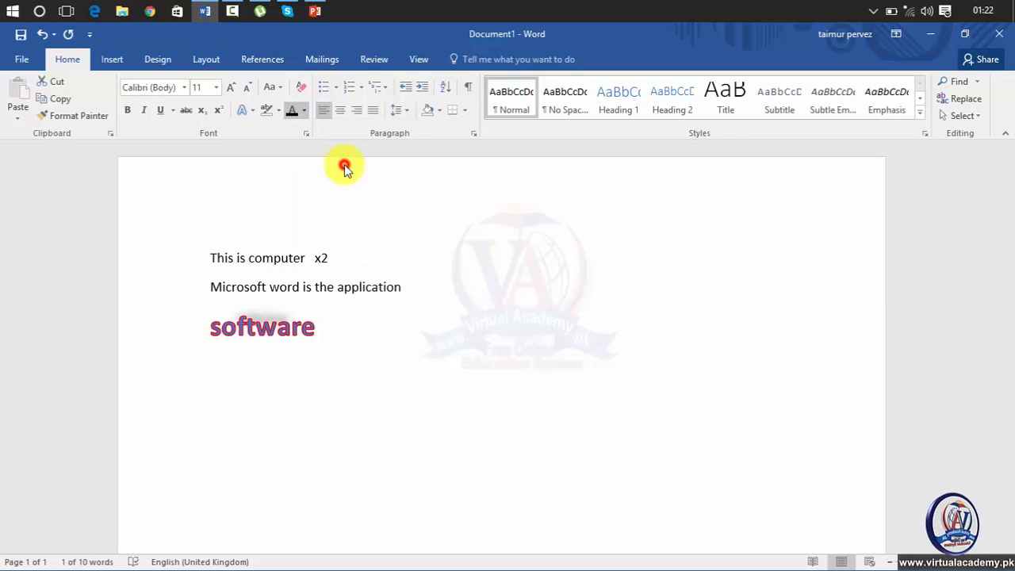
Step: Make the word "application" bold, enlarge its font by several size steps, and deselect it
click(131, 111)
click(231, 88)
click(231, 88)
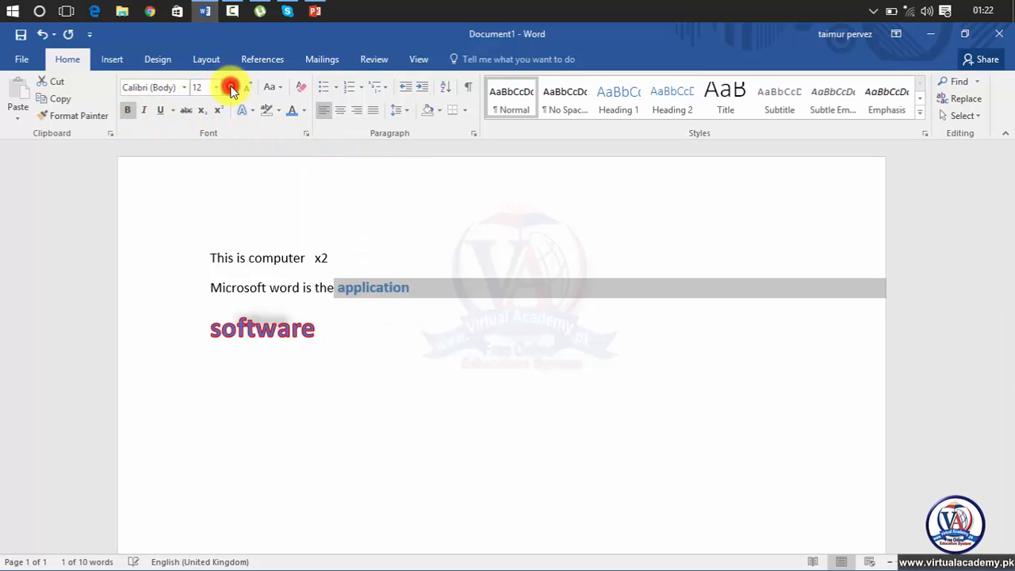
click(231, 88)
click(231, 87)
click(231, 87)
click(362, 342)
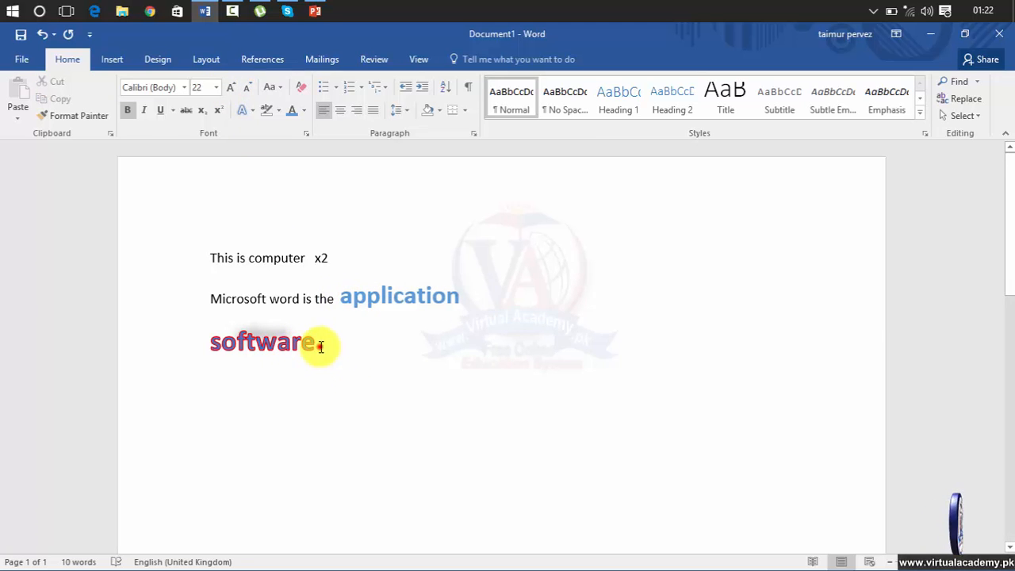
Step: Clear all formatting from the entire text of the document and deselect it
drag(321, 346, 218, 266)
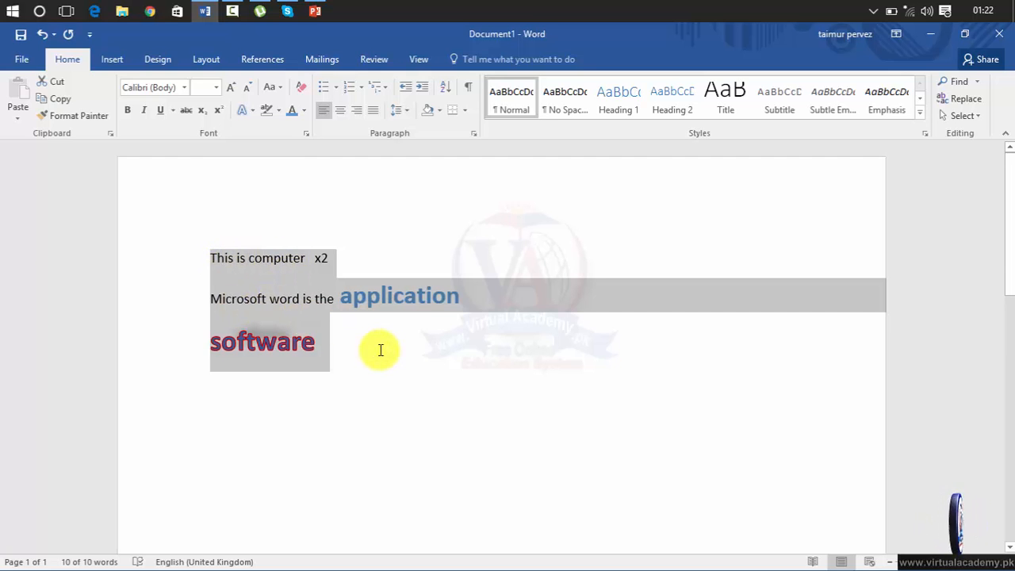
click(299, 89)
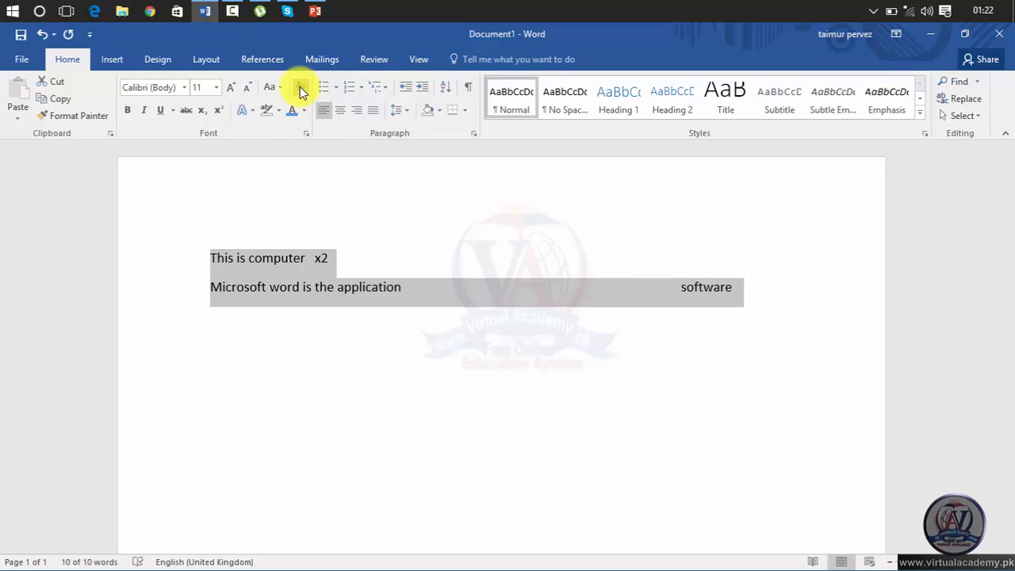
click(399, 291)
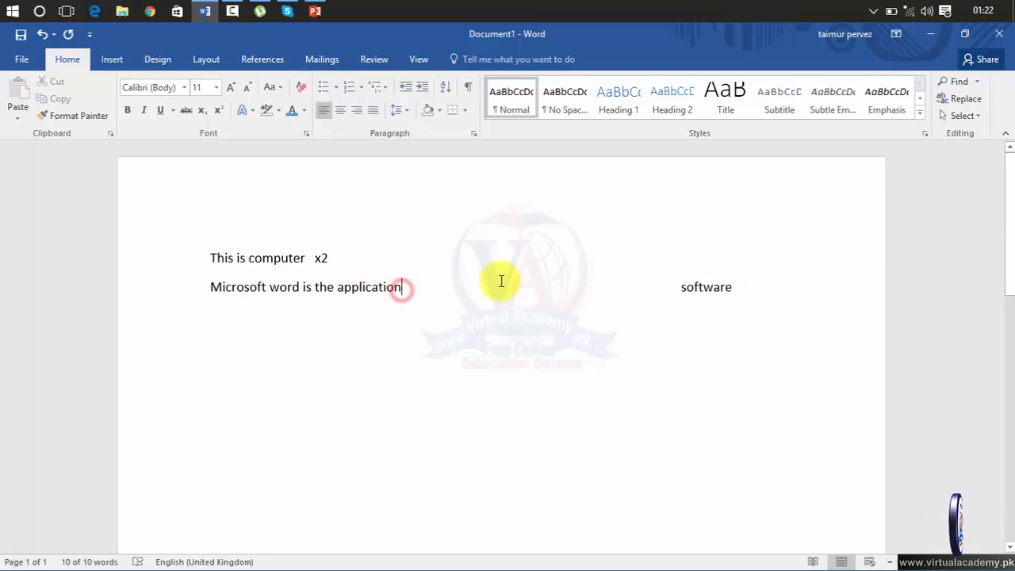
Step: Delete the extra spaces before "software" so that a single space separates it from "application"
click(680, 292)
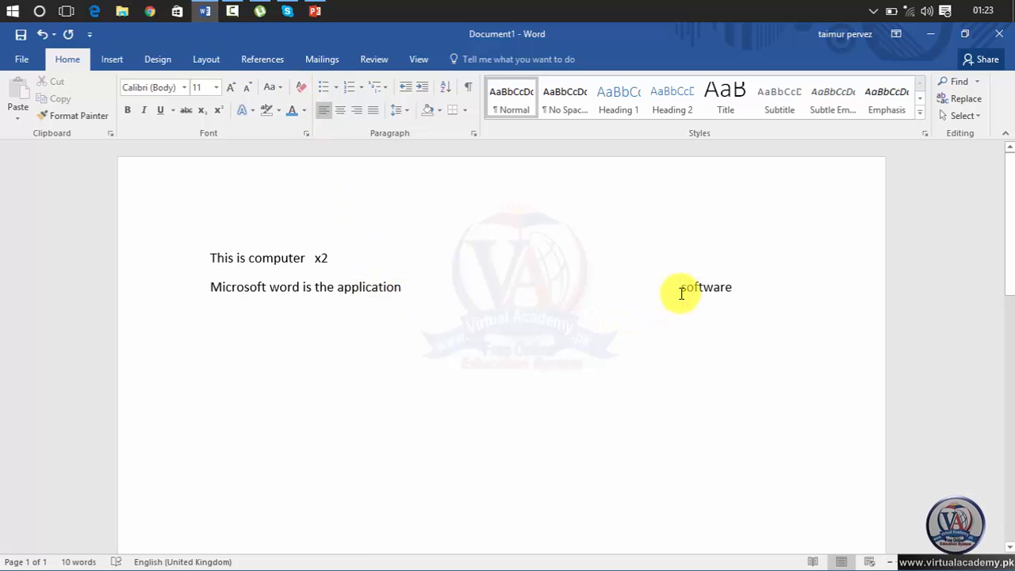
key(BackSpace)
key(BackSpace)
key(BackSpace)
key(BackSpace)
key(BackSpace)
key(BackSpace)
key(BackSpace)
key(BackSpace)
key(BackSpace)
key(BackSpace)
key(BackSpace)
key(BackSpace)
key(BackSpace)
key(BackSpace)
key(BackSpace)
key(BackSpace)
key(BackSpace)
key(BackSpace)
key(BackSpace)
key(BackSpace)
key(BackSpace)
key(BackSpace)
key(BackSpace)
key(BackSpace)
key(BackSpace)
key(BackSpace)
key(BackSpace)
key(BackSpace)
key(BackSpace)
key(BackSpace)
key(BackSpace)
key(BackSpace)
key(BackSpace)
key(BackSpace)
key(BackSpace)
key(BackSpace)
key(BackSpace)
key(BackSpace)
key(BackSpace)
key(BackSpace)
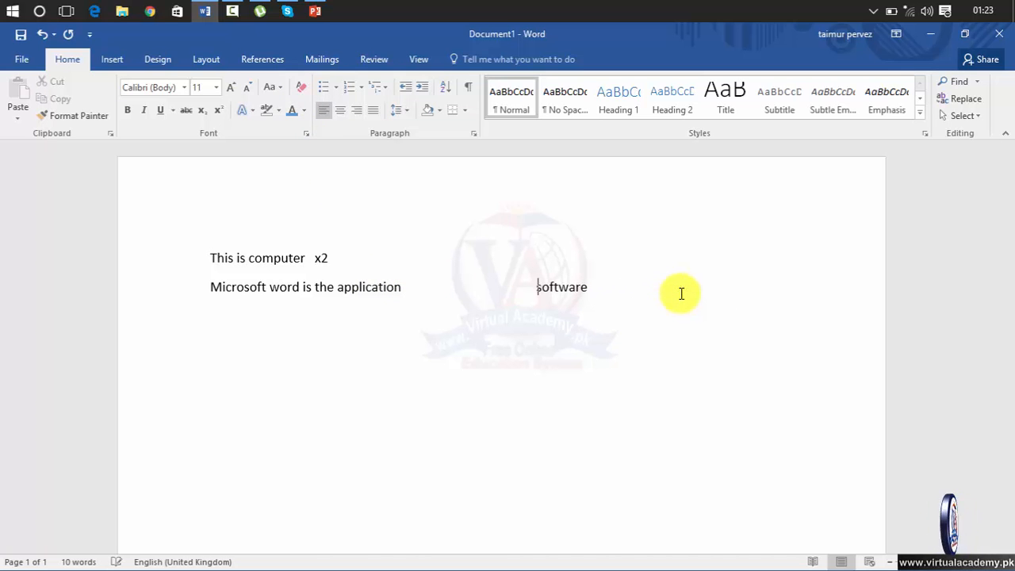
key(BackSpace)
key(BackSpace)
key(BackSpace)
key(BackSpace)
key(BackSpace)
key(BackSpace)
key(BackSpace)
key(BackSpace)
key(BackSpace)
key(BackSpace)
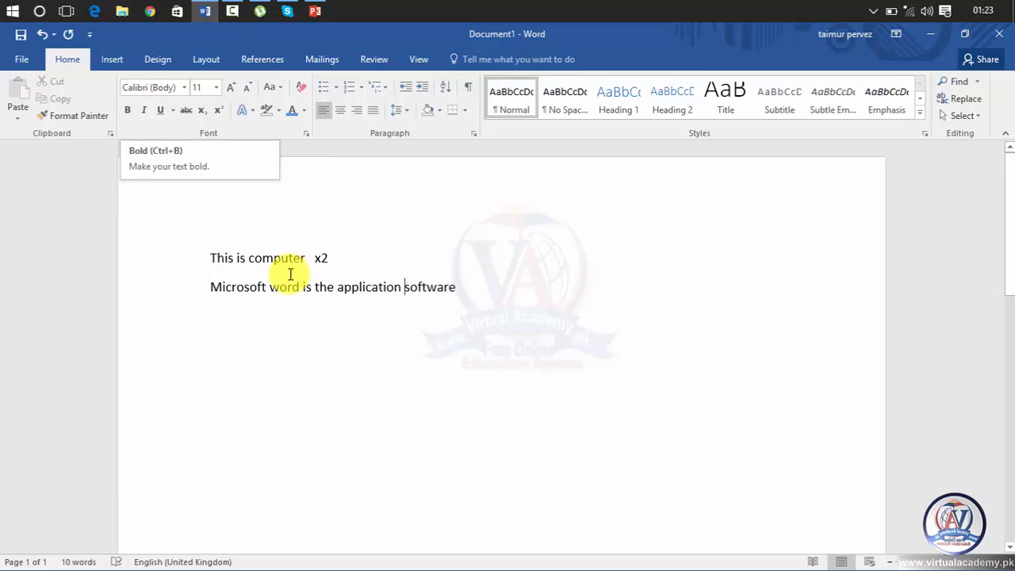
Step: Make the words "This is computer" in the first line bold and italic
drag(316, 261, 213, 270)
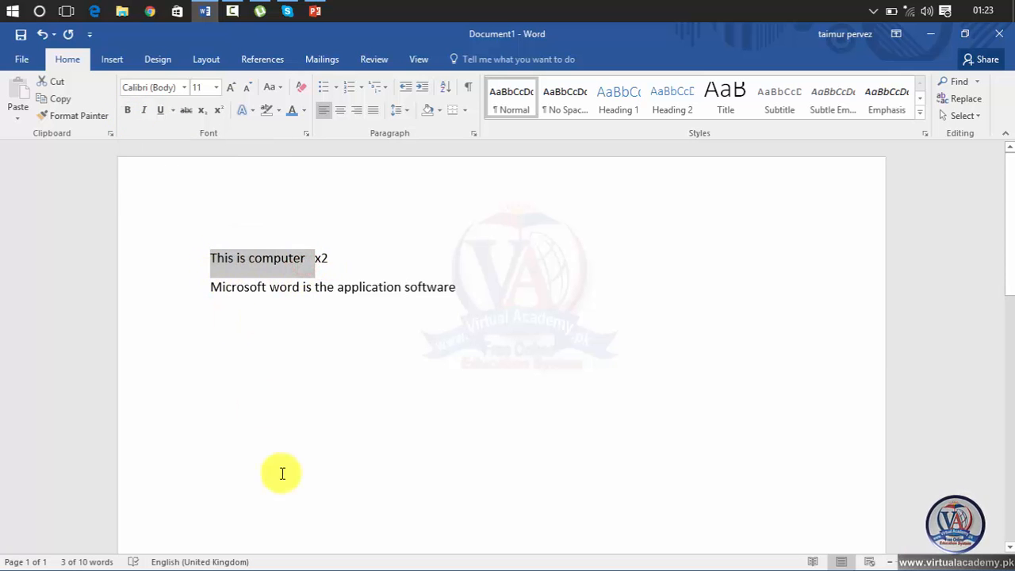
key(ctrl+b)
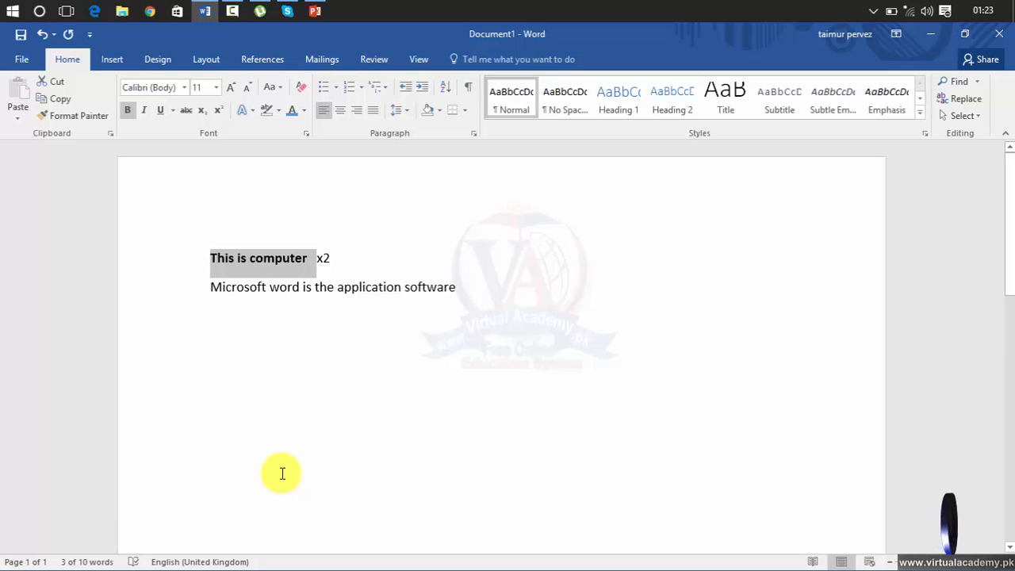
key(ctrl+i)
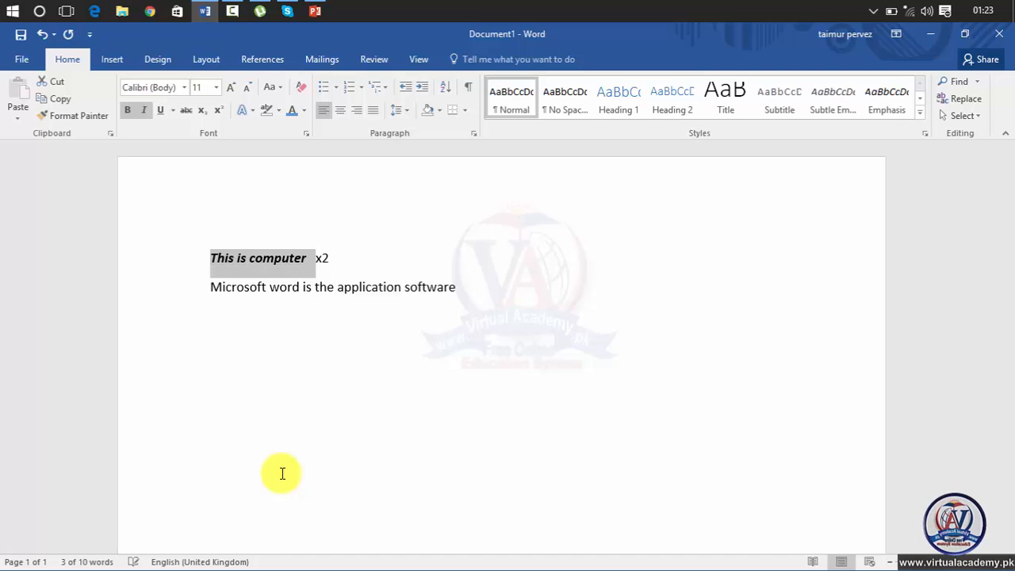
Step: Remove the italic and bold formatting from "This is computer" and deselect the text
key(ctrl+i)
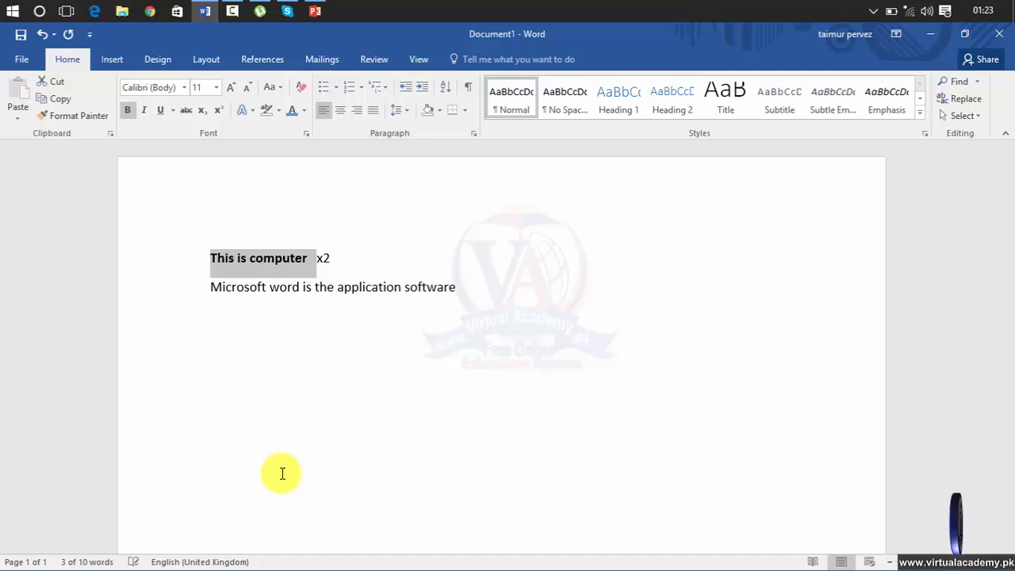
key(ctrl+b)
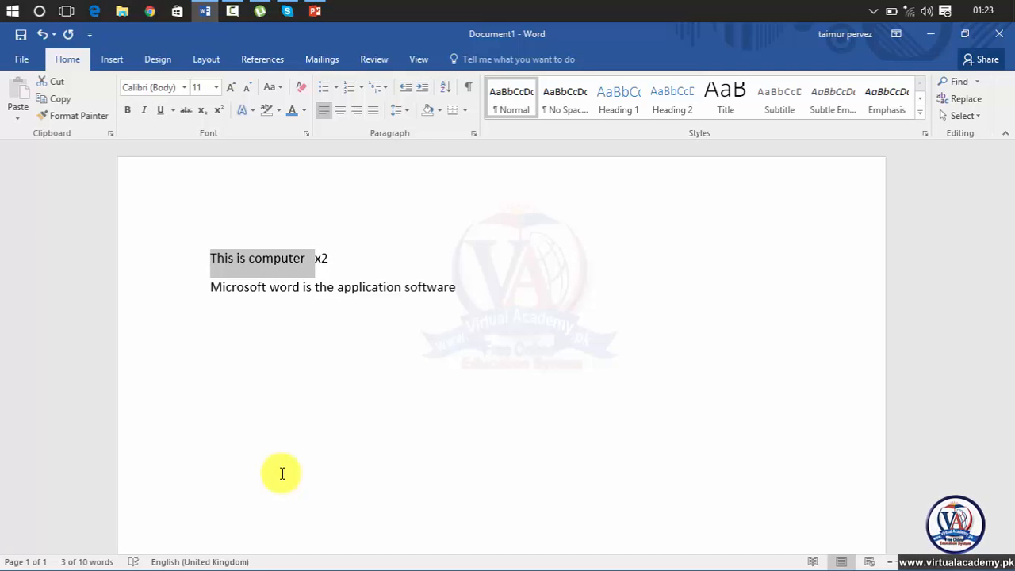
click(334, 349)
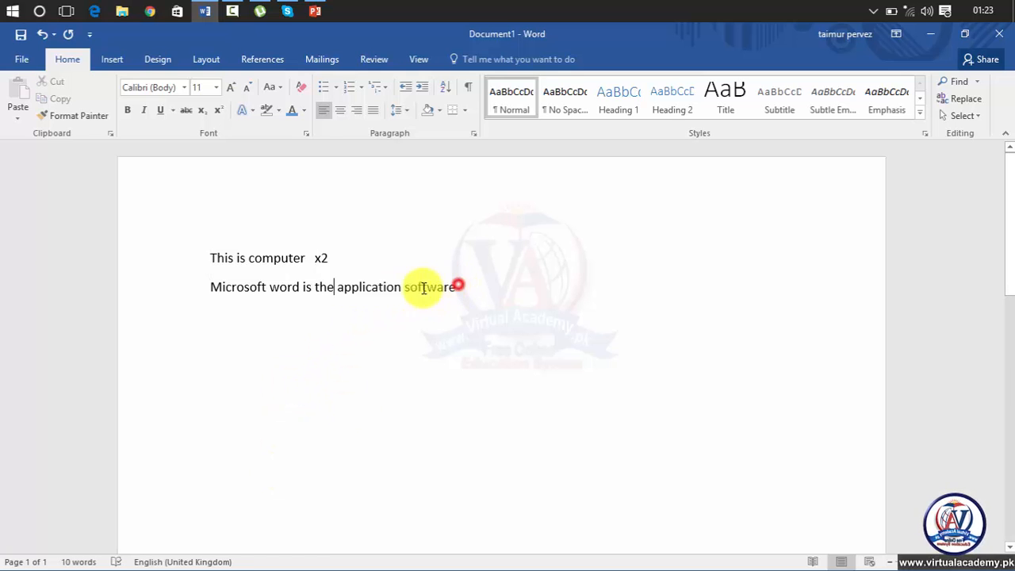
Step: View the full Font settings dialog for both lines of text, close it without changes and deselect the text
drag(456, 286, 219, 269)
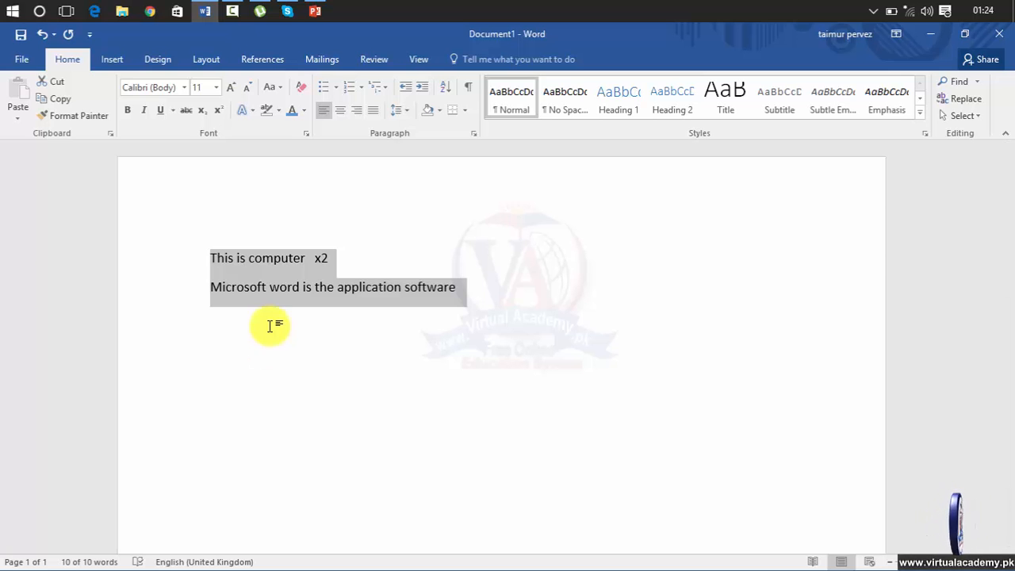
click(306, 133)
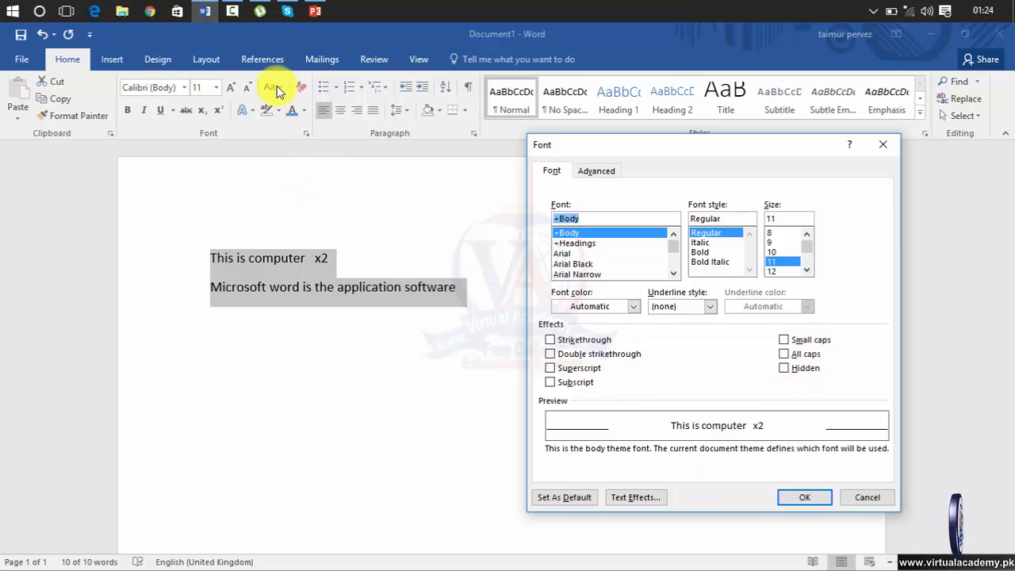
click(884, 156)
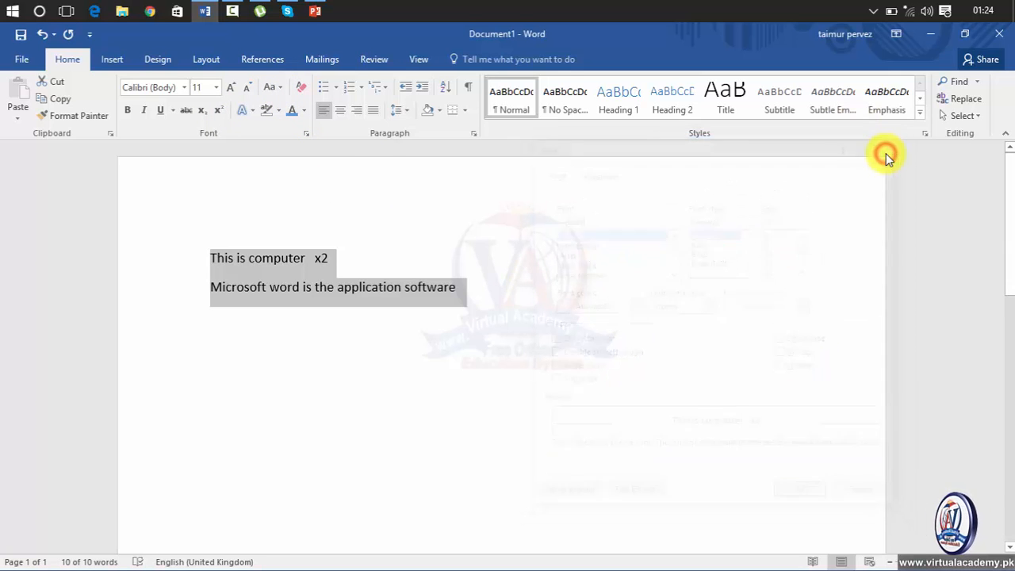
click(509, 314)
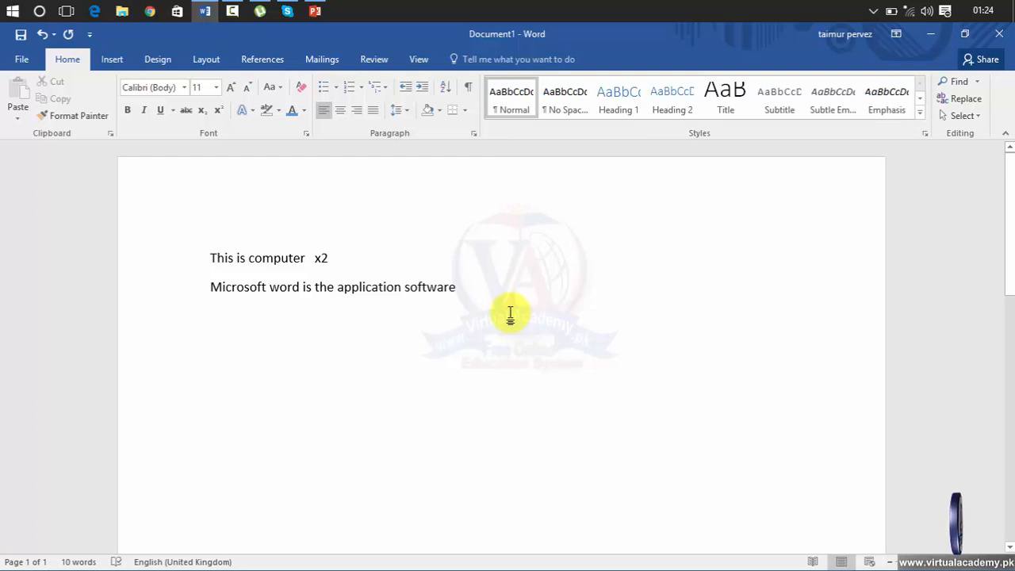